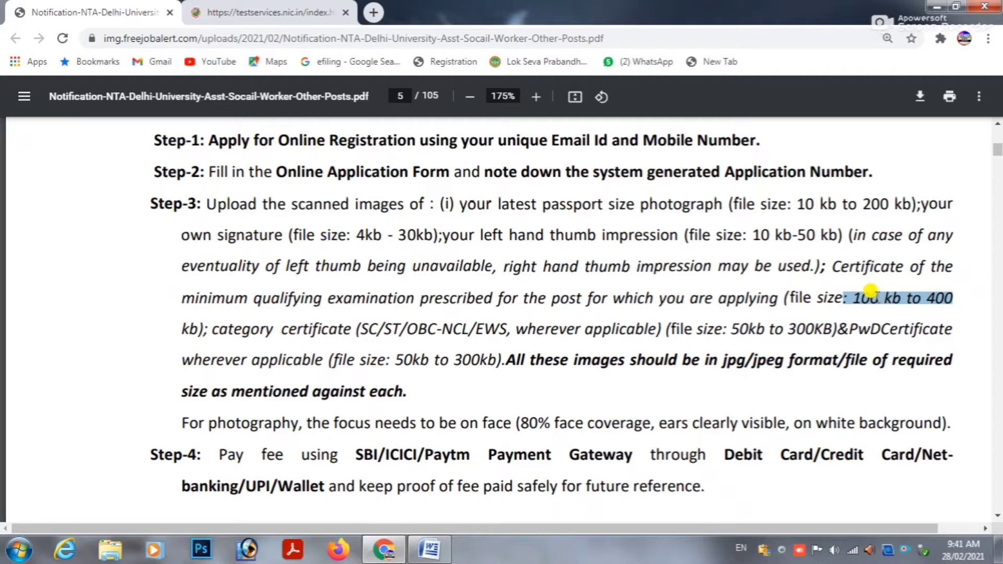
Review Step-3's category and PwD certificate upload requirements, highlighting their file sizes and the required jpg/jpeg format.
left_click_drag(218, 334, 340, 328)
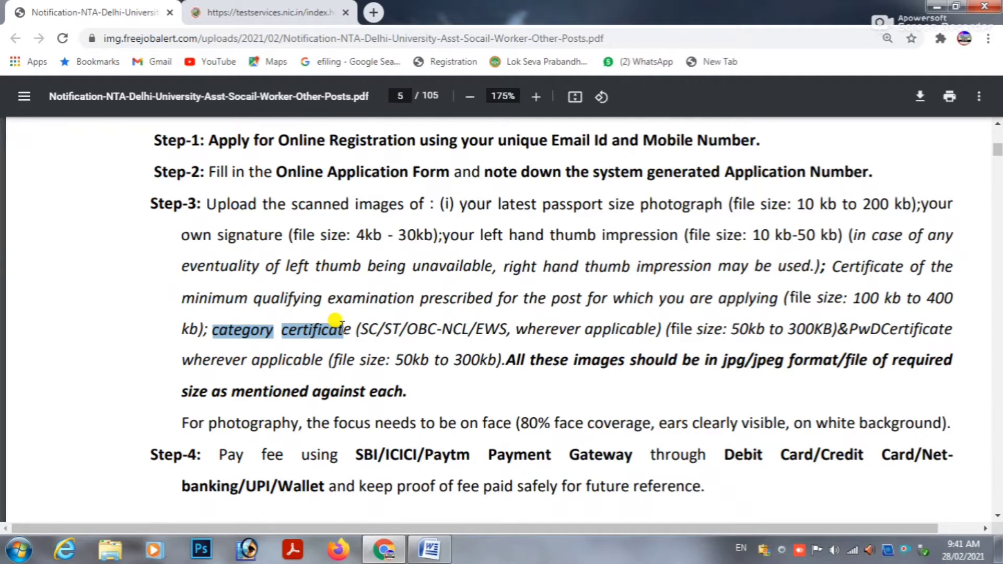
left_click_drag(356, 330, 529, 329)
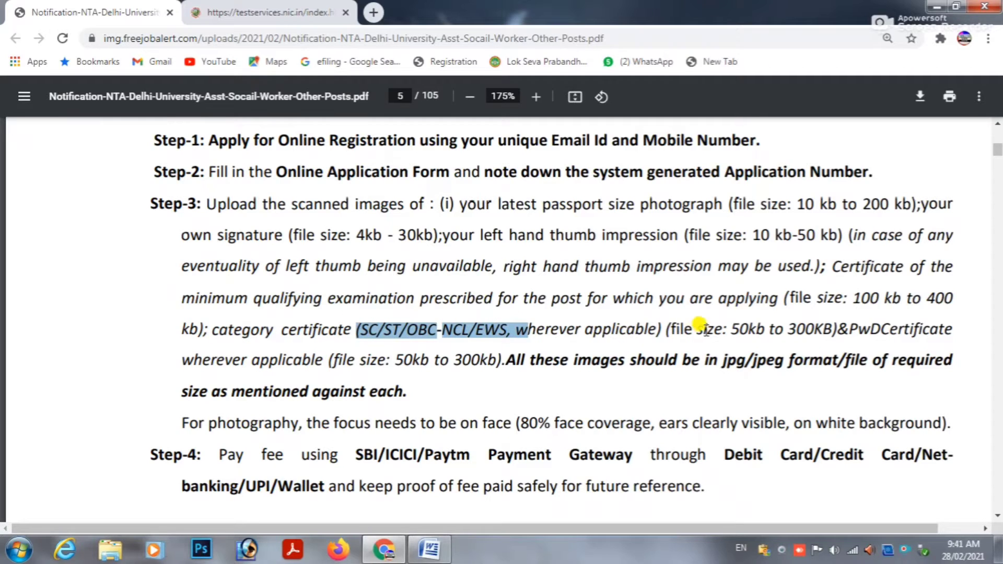
left_click_drag(727, 329, 809, 321)
scroll(809, 321, "down", 1)
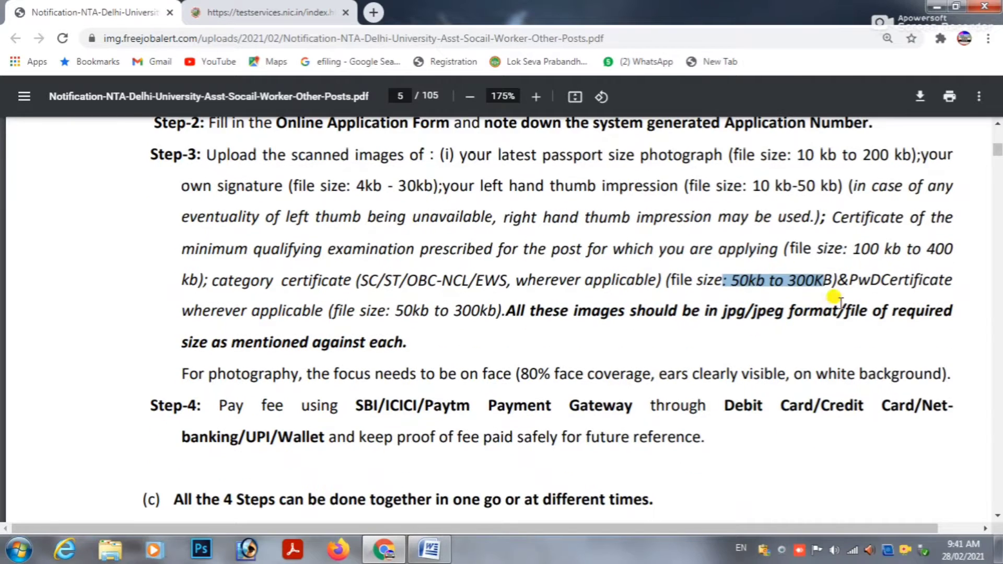
left_click_drag(849, 280, 914, 273)
left_click_drag(395, 311, 470, 304)
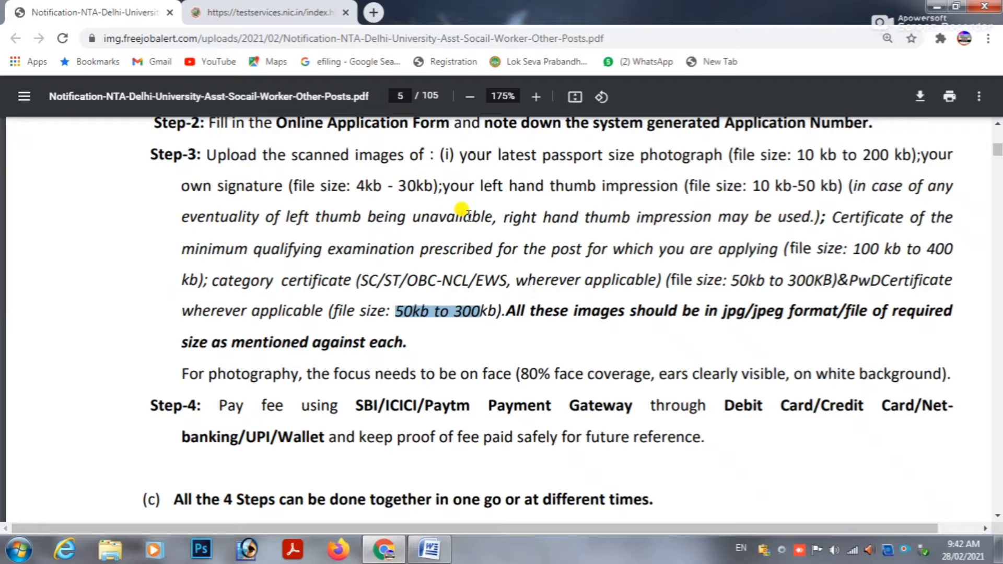
left_click_drag(722, 313, 849, 316)
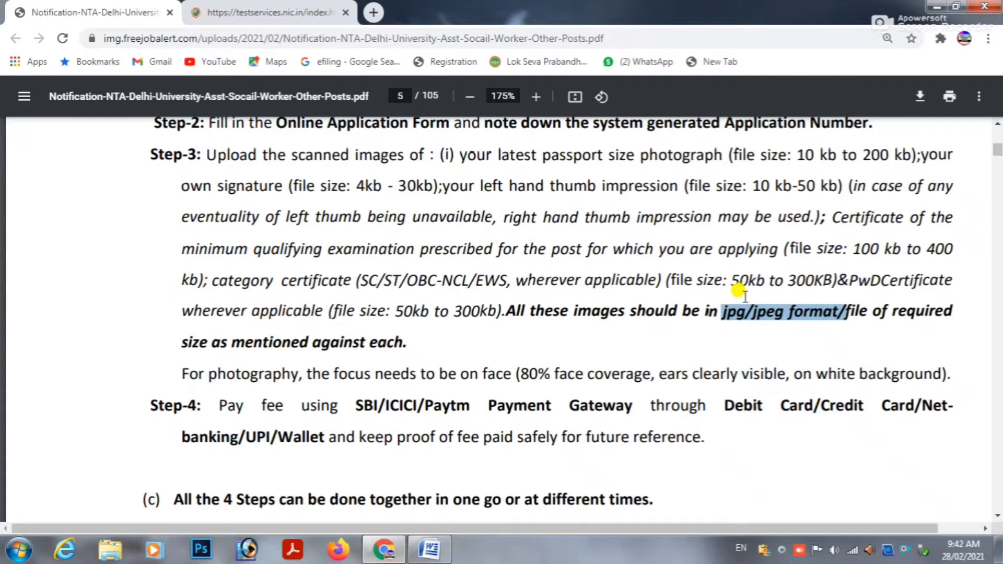
Review Step-4 of the application instructions, highlighting the accepted payment gateways and fee payment methods.
scroll(726, 292, "down", 2)
left_click_drag(207, 311, 961, 314)
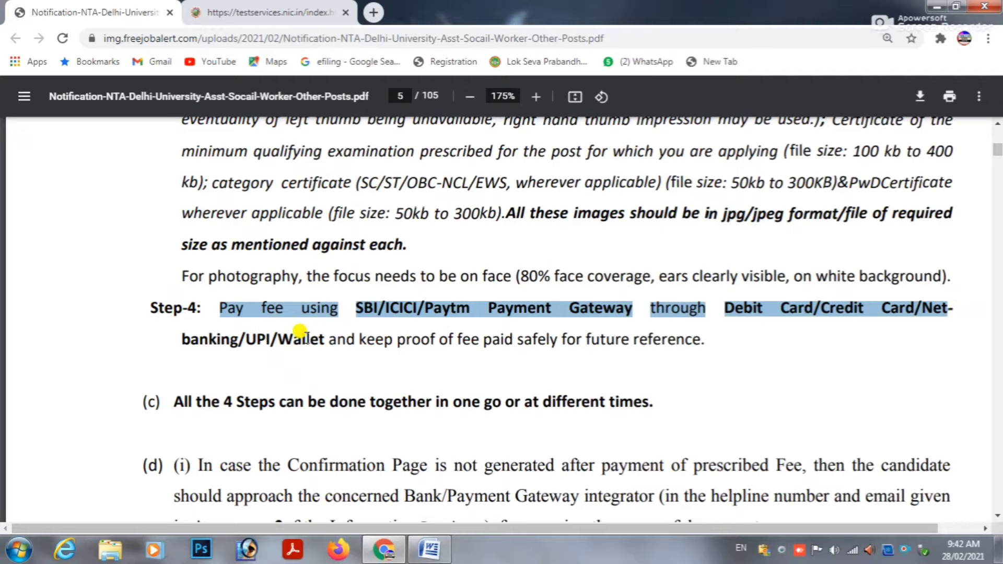
scroll(301, 335, "down", 2)
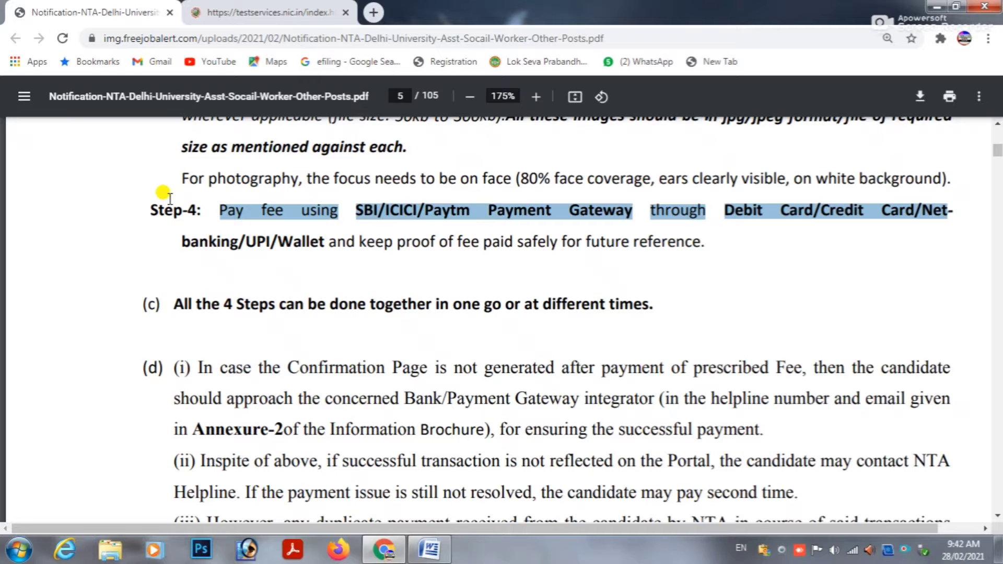
Skim the remaining application instructions, disclaimer and Section B introduction up to the vacancy table under Advertisement No.Estab.IV/290/2021.
scroll(168, 198, "down", 4)
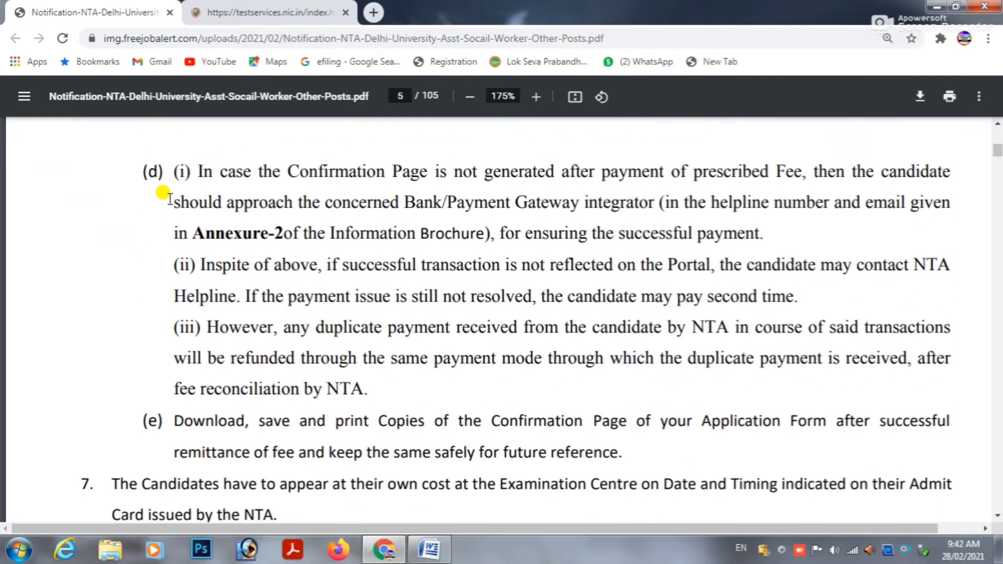
scroll(168, 198, "down", 5)
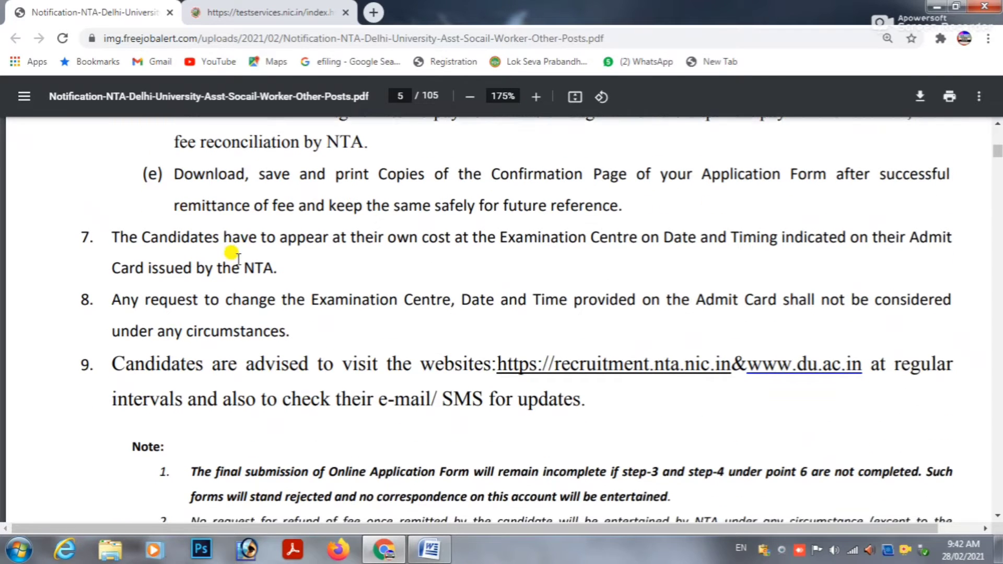
scroll(233, 245, "down", 1)
scroll(232, 254, "down", 13)
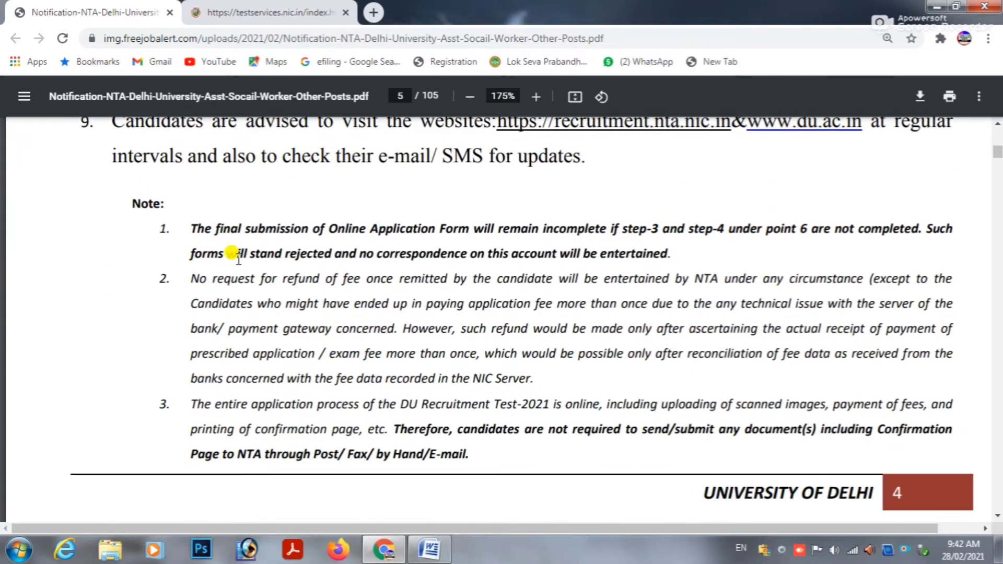
scroll(233, 253, "down", 6)
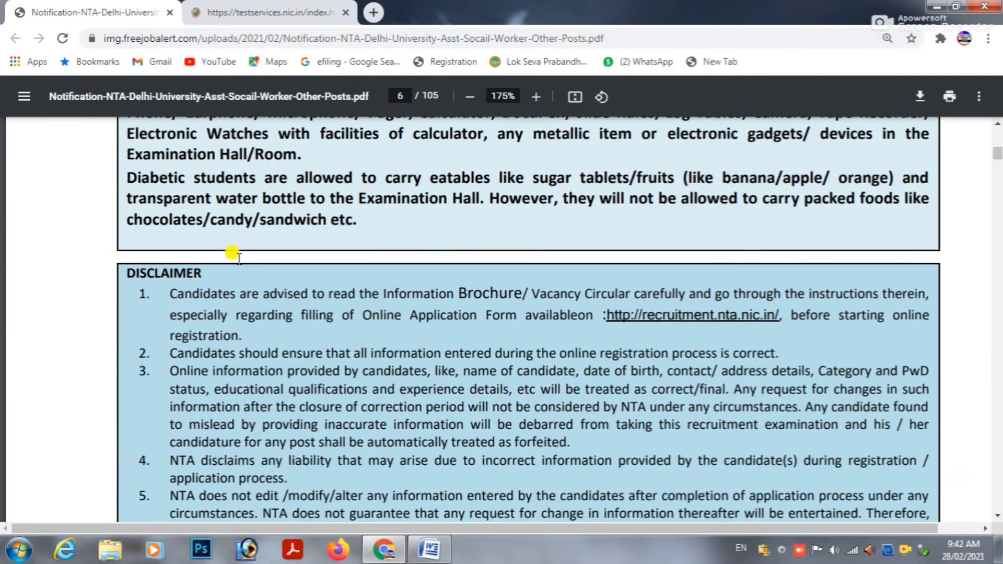
scroll(233, 254, "down", 11)
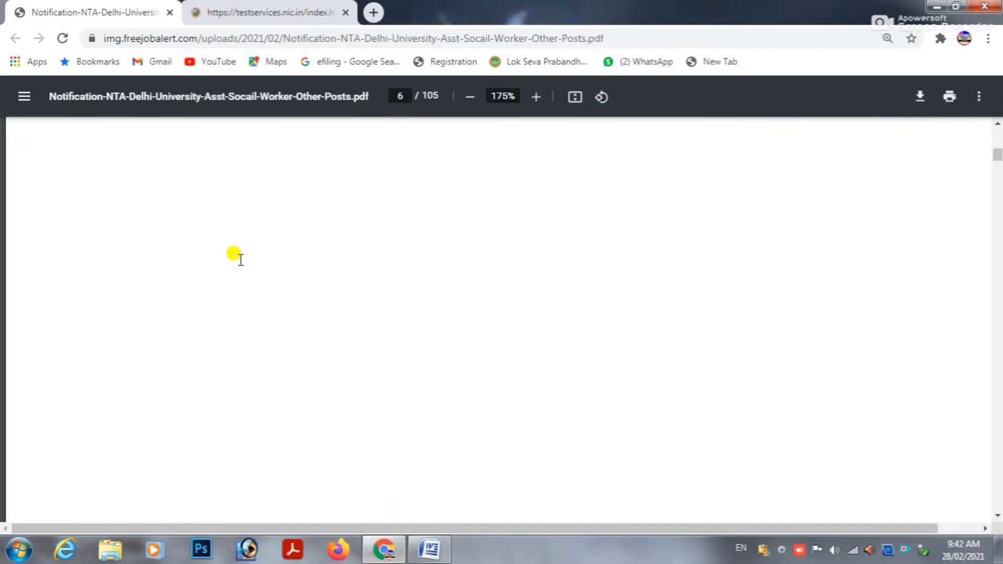
scroll(234, 255, "down", 18)
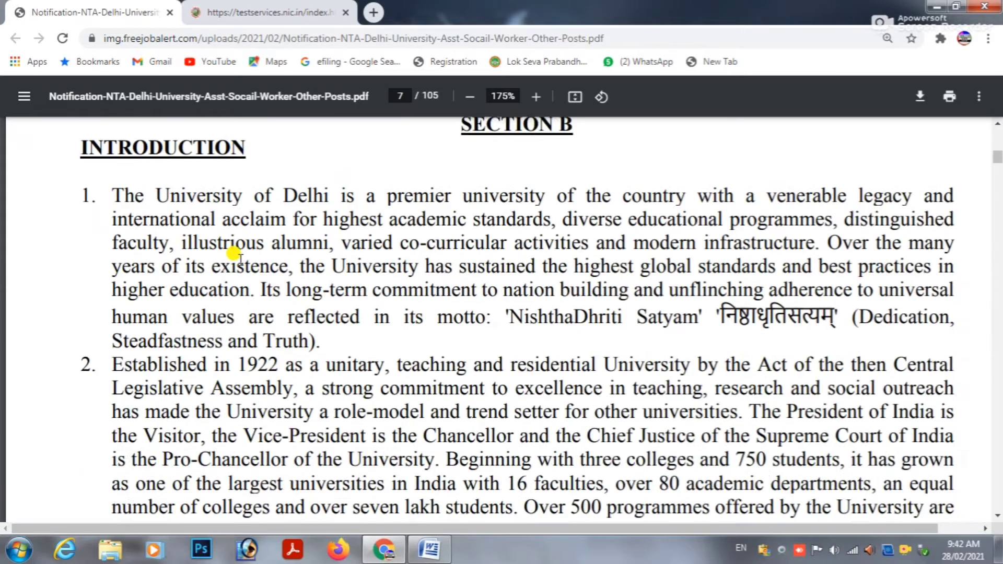
scroll(234, 254, "down", 5)
scroll(233, 254, "up", 4)
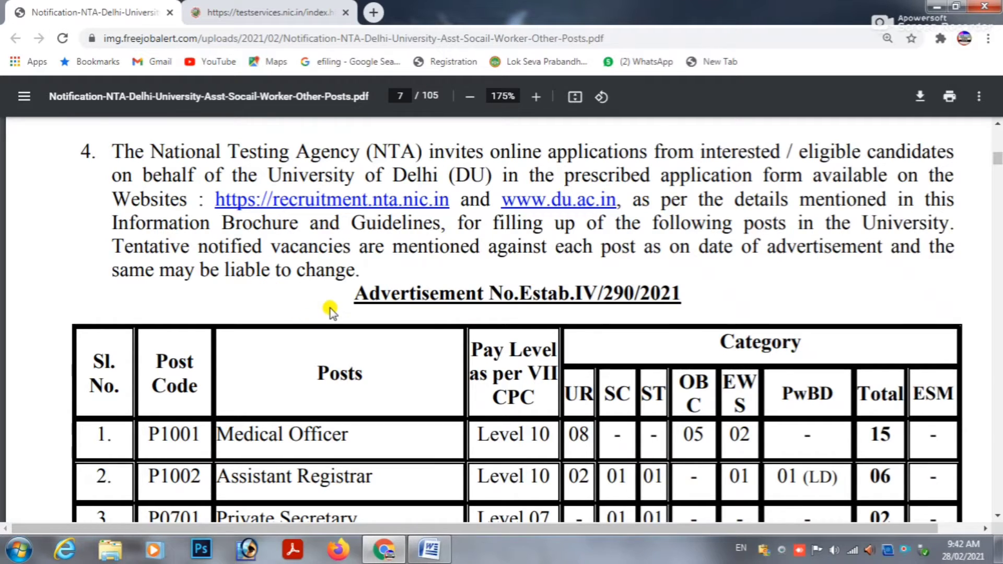
Examine the vacancy table's post code, posts, pay level and category columns, using the Medical Officer row as an example.
scroll(331, 309, "down", 3)
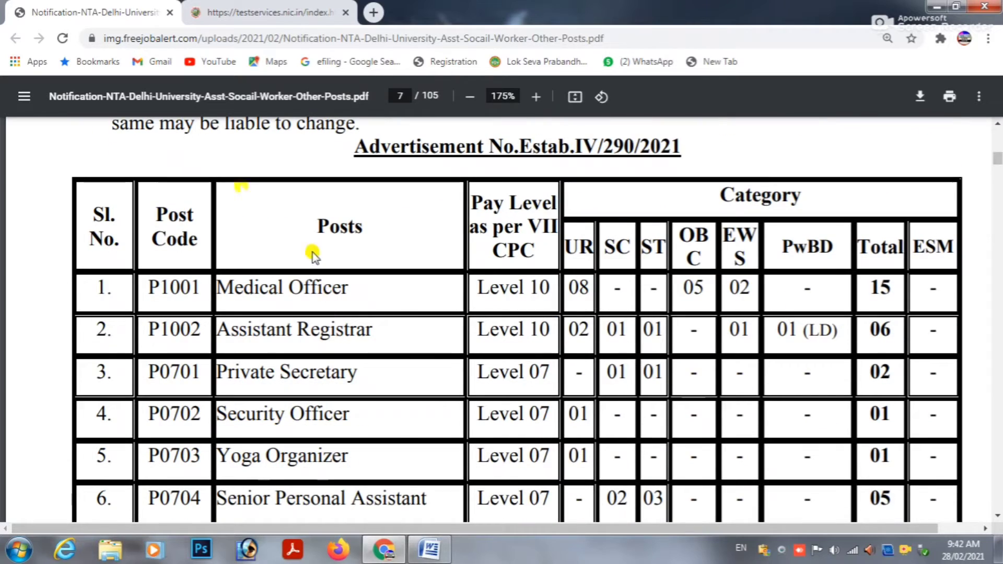
left_click_drag(139, 215, 174, 246)
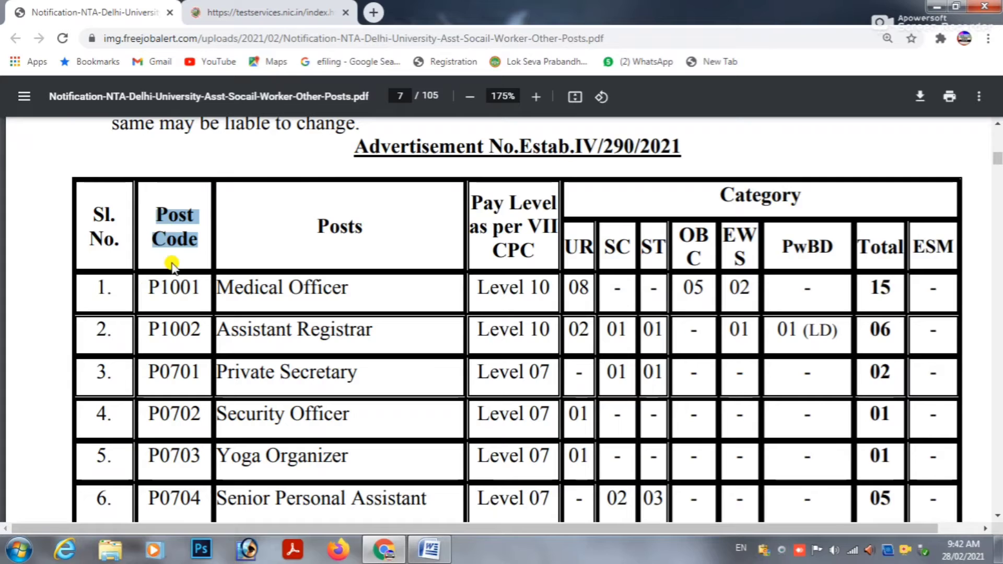
left_click_drag(307, 219, 385, 223)
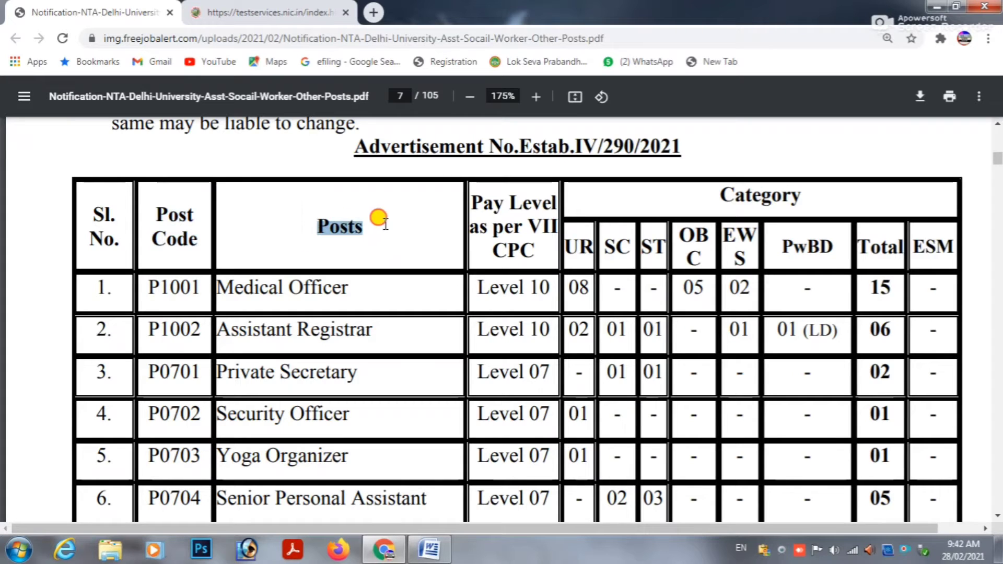
left_click_drag(471, 215, 541, 255)
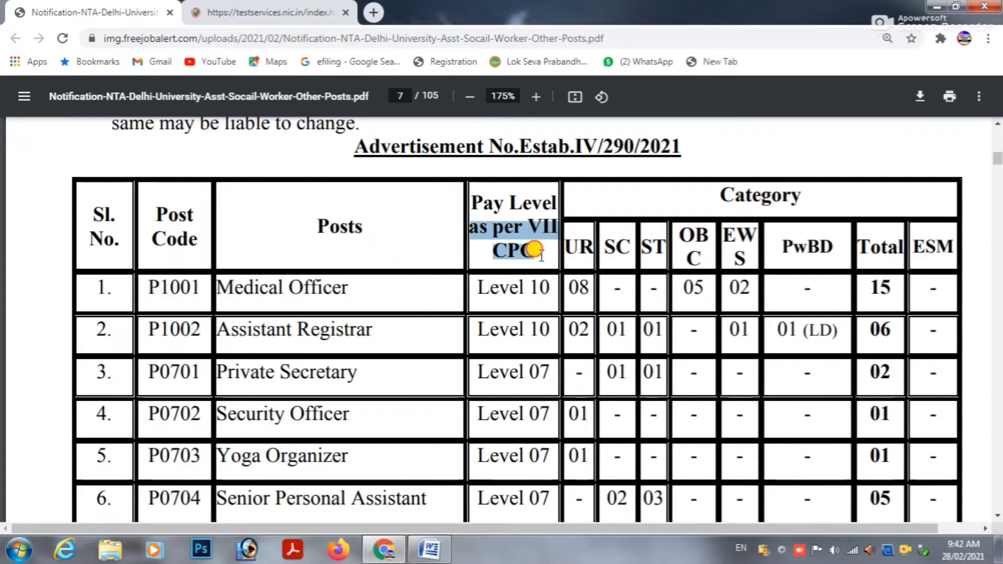
scroll(499, 258, "down", 1)
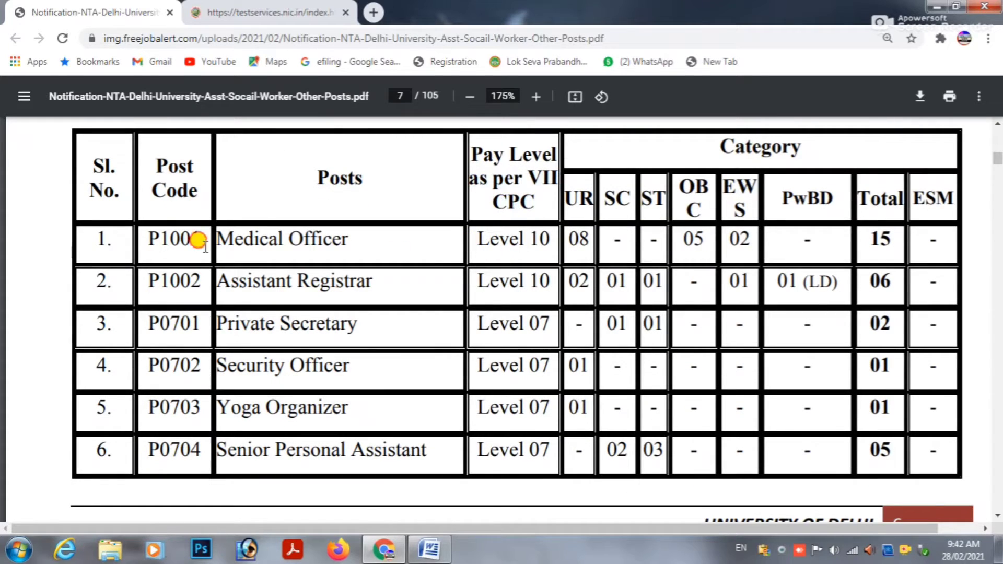
left_click_drag(197, 237, 523, 257)
scroll(523, 257, "up", 1)
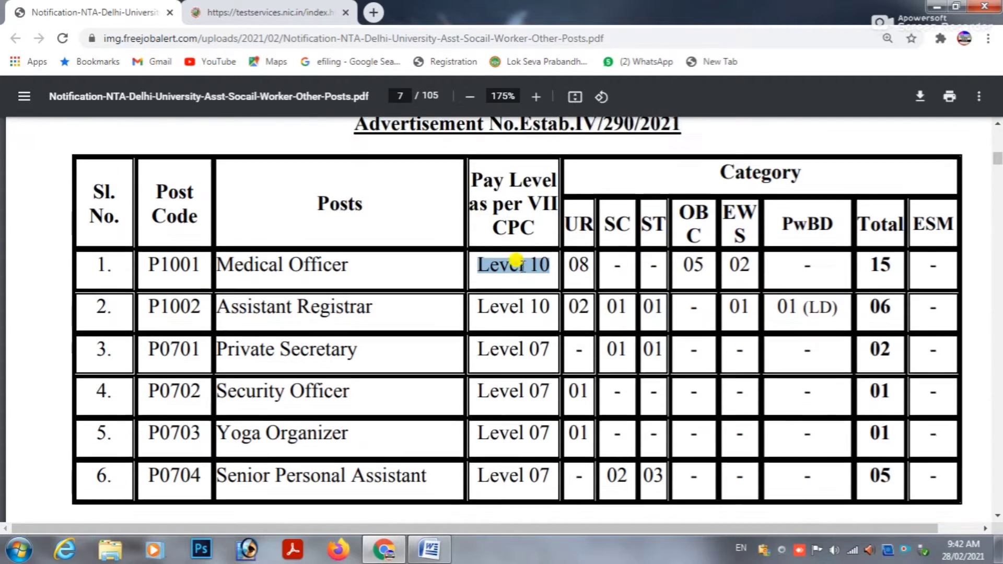
left_click(755, 189)
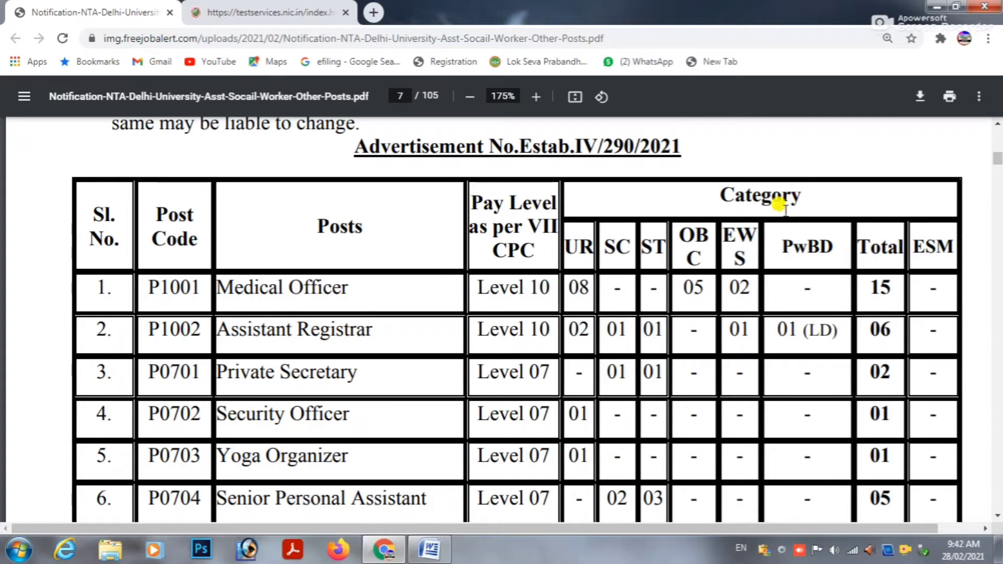
left_click_drag(569, 269, 862, 288)
left_click(441, 264)
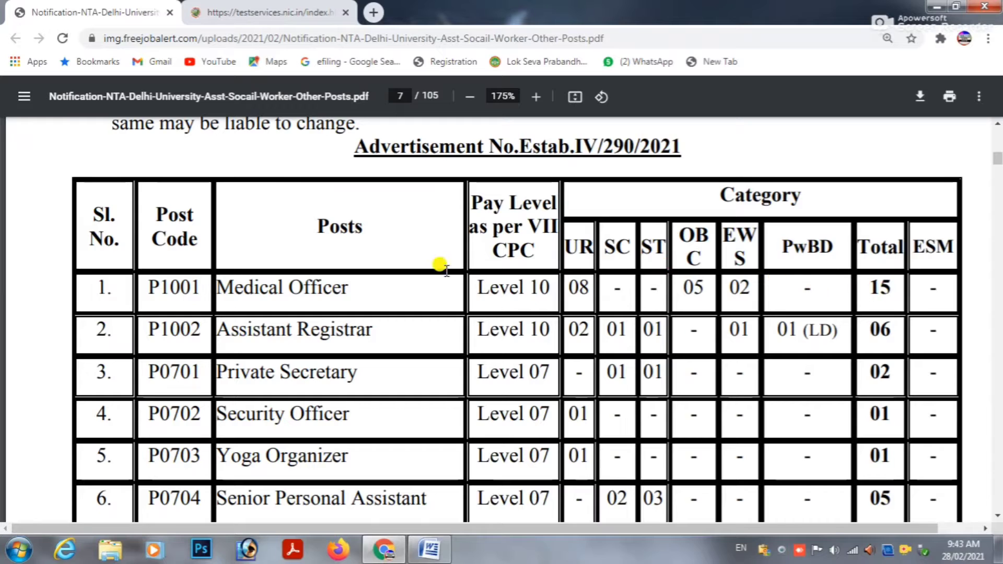
Examine the post codes in the first part of the vacancy table, highlighting those of Medical Officer and Assistant Registrar.
scroll(241, 246, "down", 2)
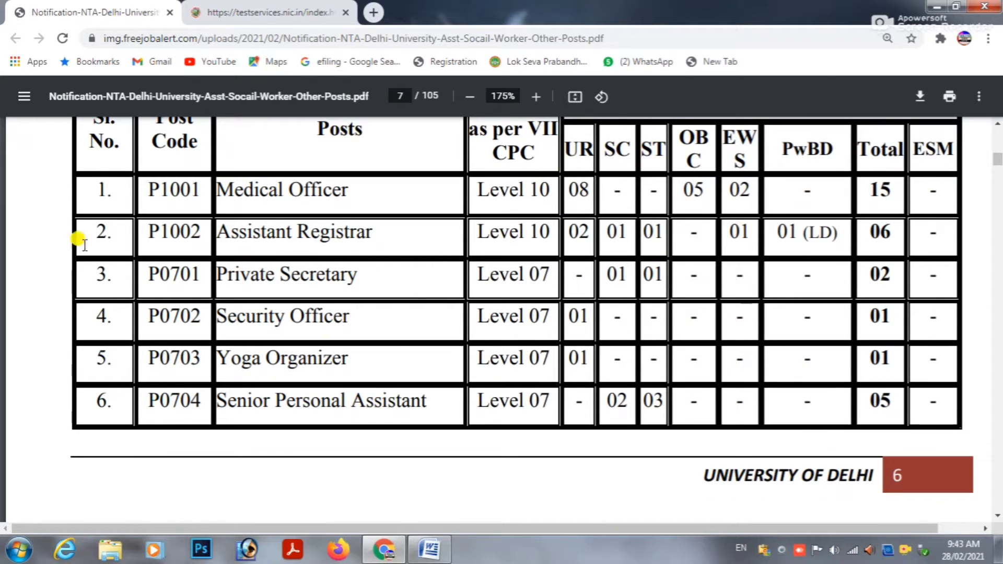
scroll(63, 233, "up", 1)
left_click_drag(148, 237, 205, 235)
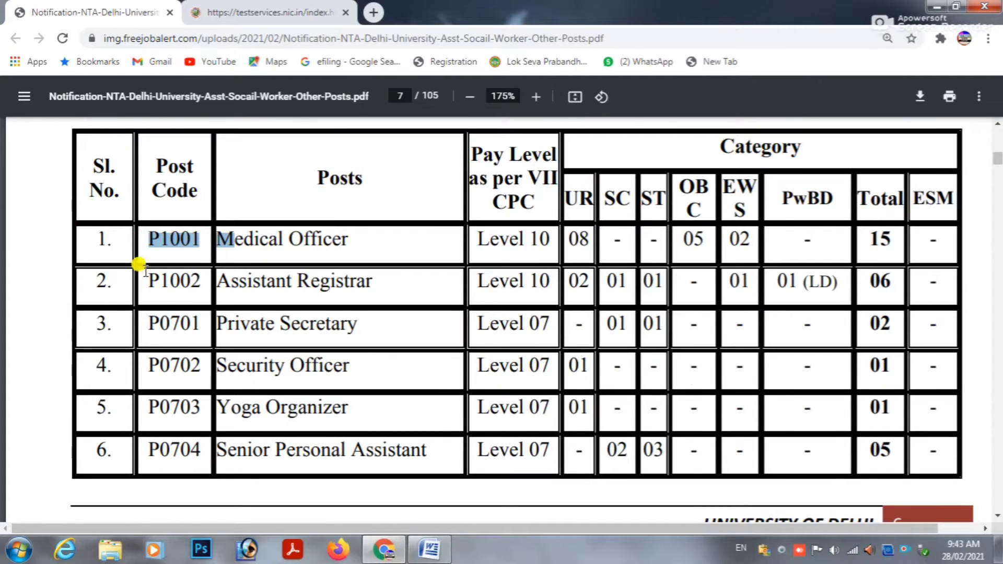
left_click_drag(137, 271, 204, 282)
scroll(162, 275, "down", 2)
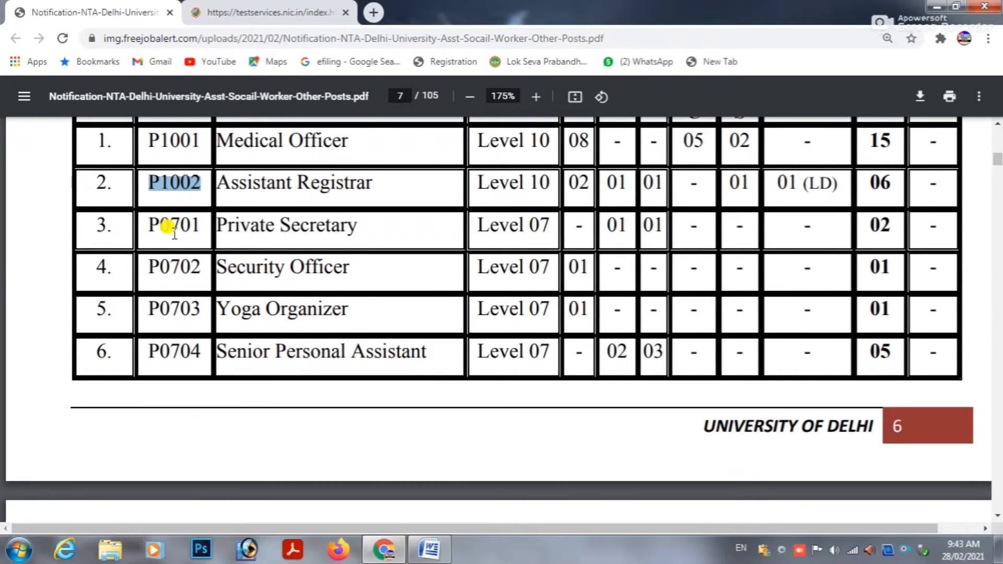
scroll(167, 228, "up", 2)
scroll(168, 234, "down", 2)
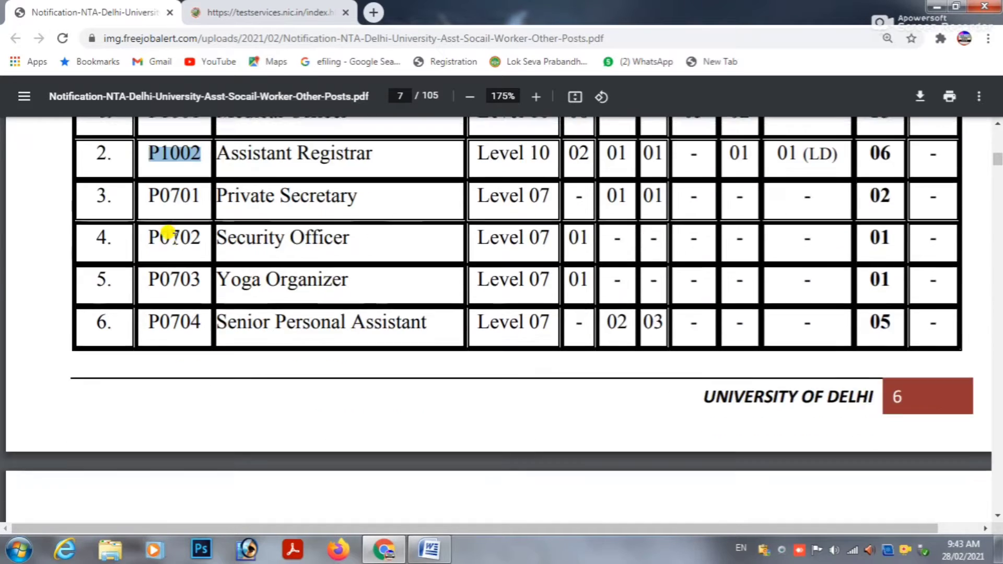
Examine the Junior Engineer (Civil) row on page 8, highlighting its post name, post code and pay level.
scroll(352, 254, "down", 7)
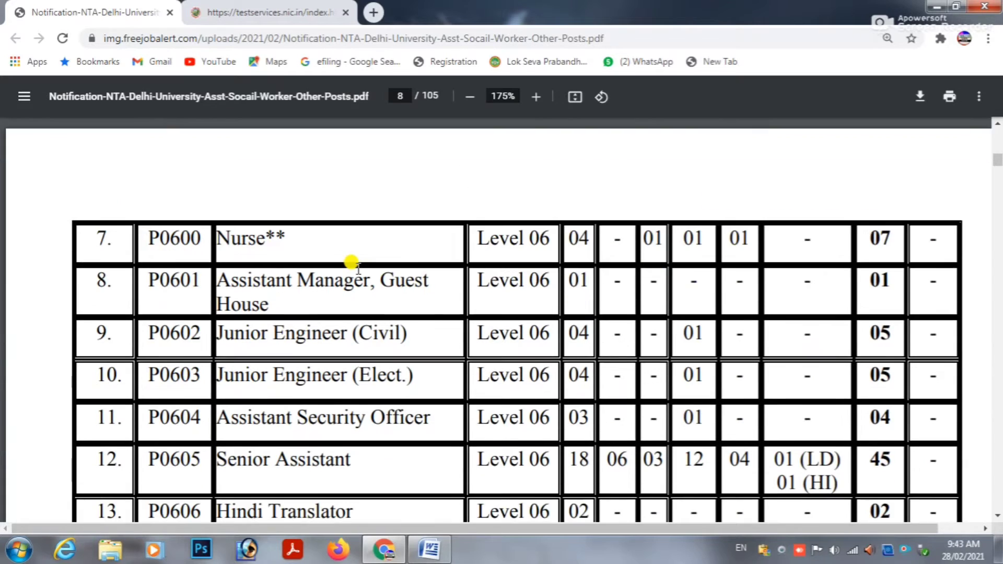
scroll(352, 261, "down", 1)
left_click_drag(215, 259, 359, 274)
left_click_drag(137, 255, 209, 269)
left_click_drag(466, 267, 538, 262)
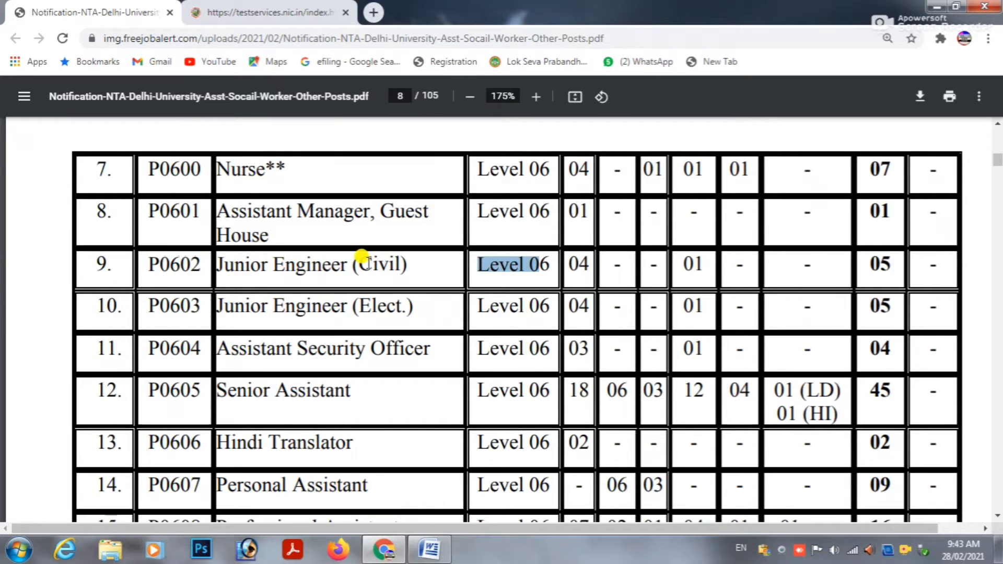
Look through the remaining posts in the vacancy table and the notes explaining category abbreviations below it on page 9.
scroll(348, 267, "down", 5)
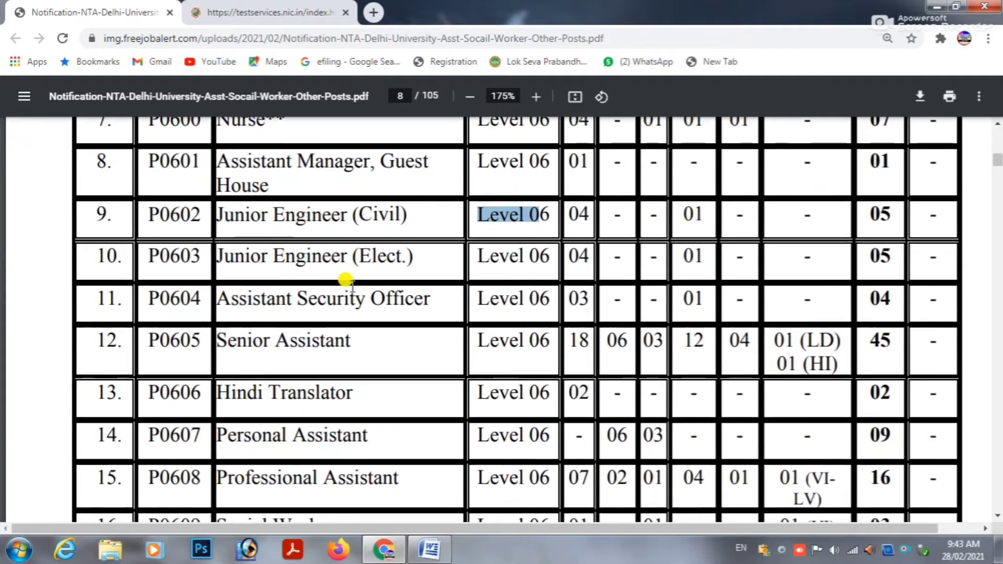
scroll(351, 285, "down", 7)
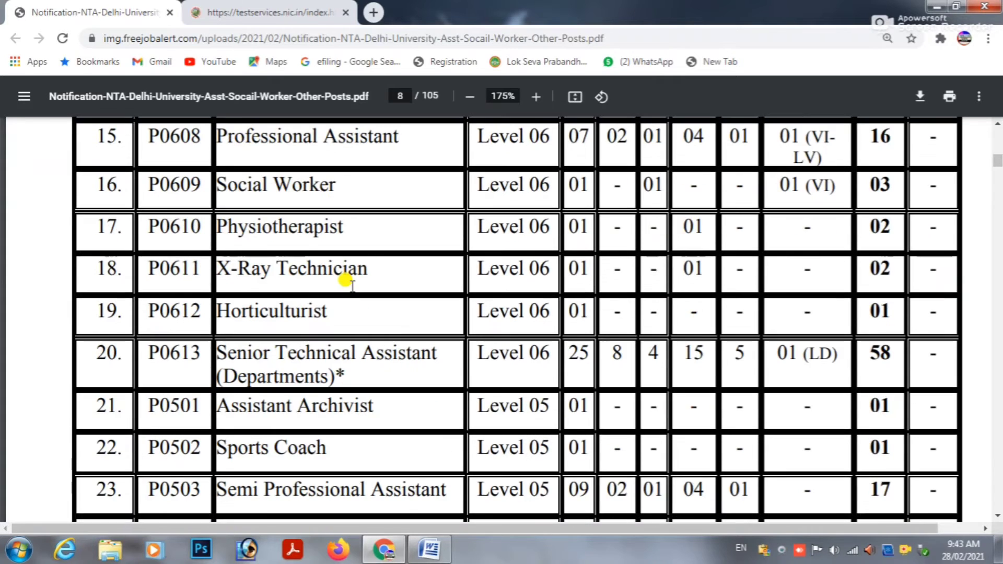
scroll(346, 279, "down", 14)
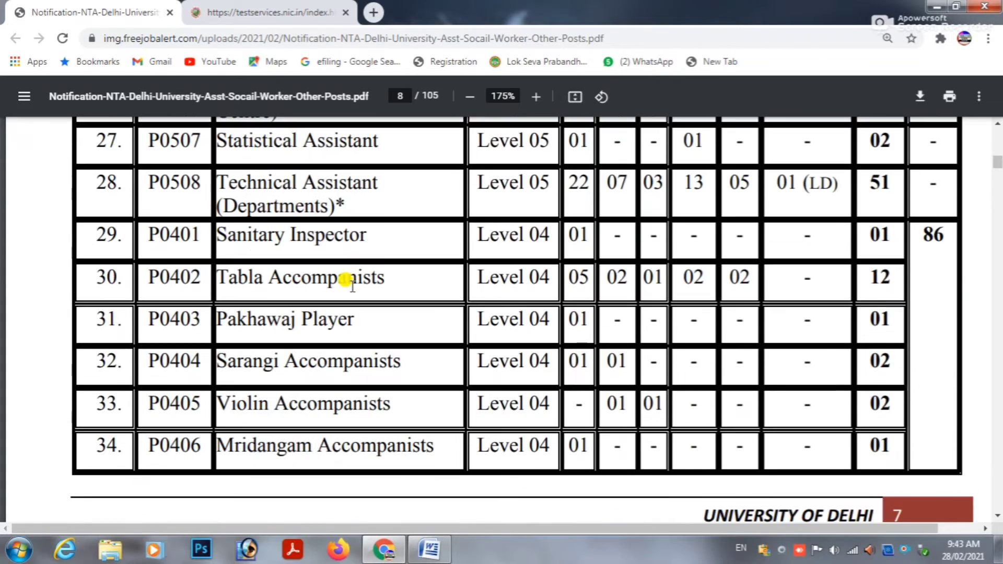
scroll(314, 299, "down", 5)
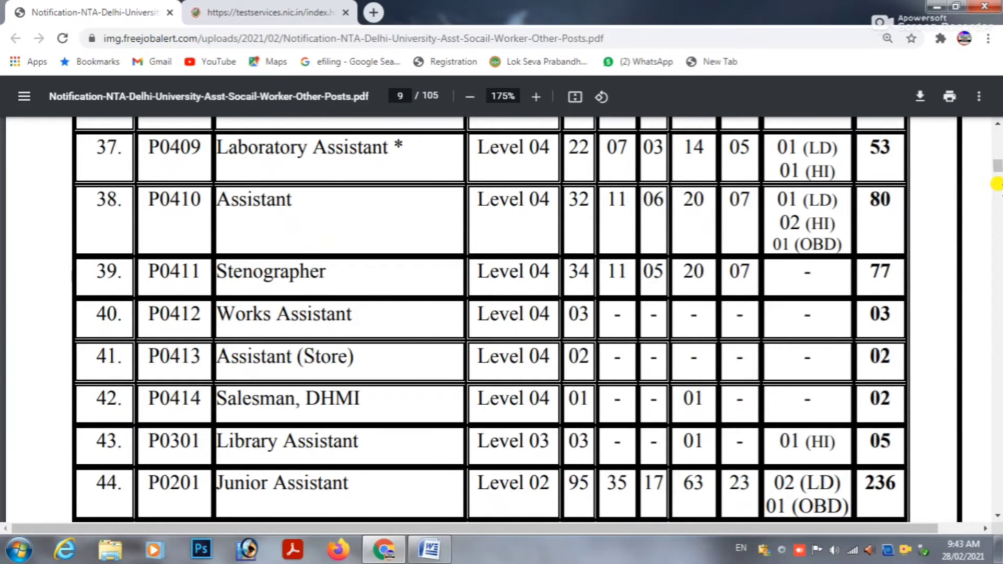
scroll(997, 184, "down", 15)
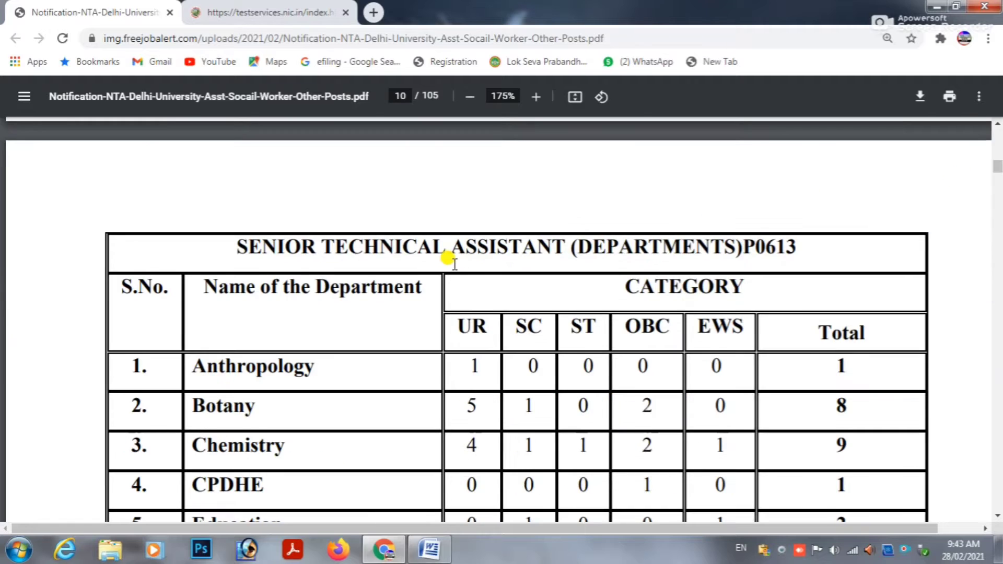
scroll(448, 258, "up", 8)
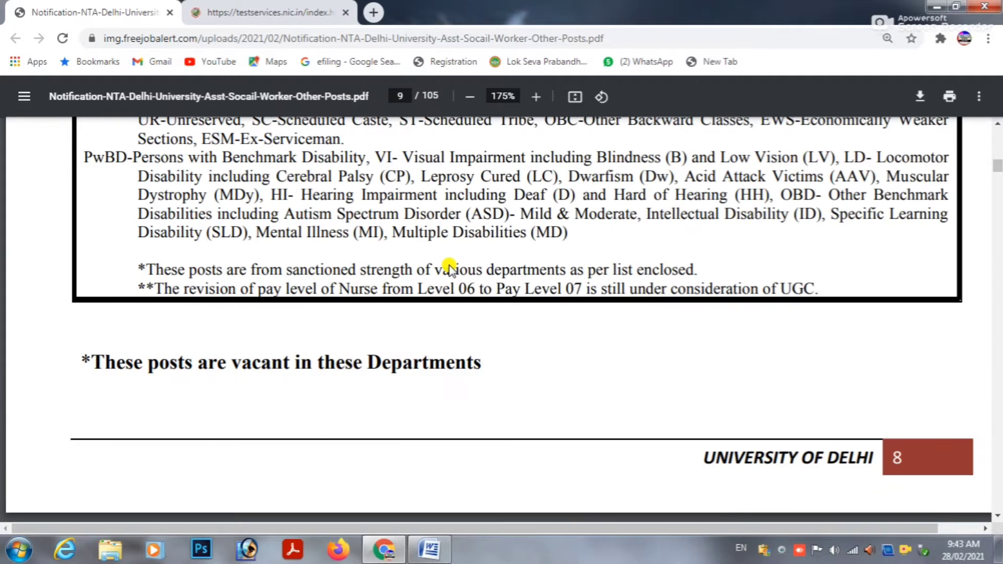
scroll(449, 267, "up", 4)
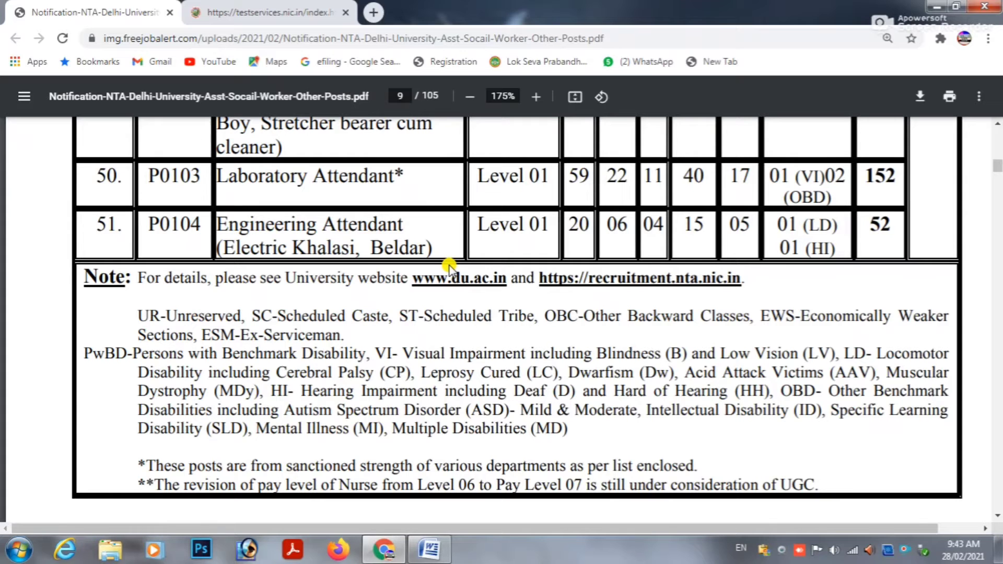
Look through the department-wise vacancy tables on pages 10 and 11, starting with Senior Technical Assistant (Departments).
scroll(450, 266, "down", 1)
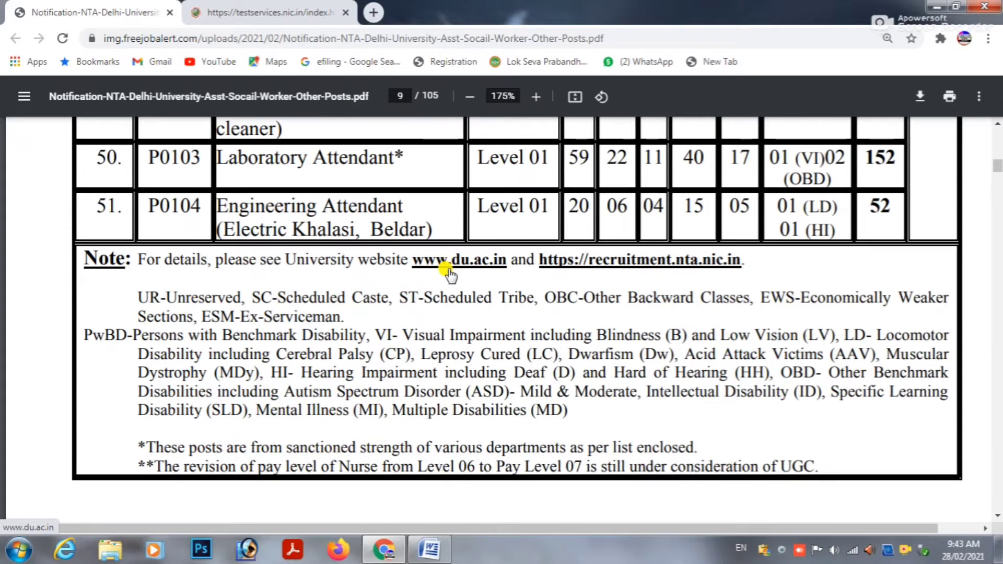
scroll(448, 272, "down", 12)
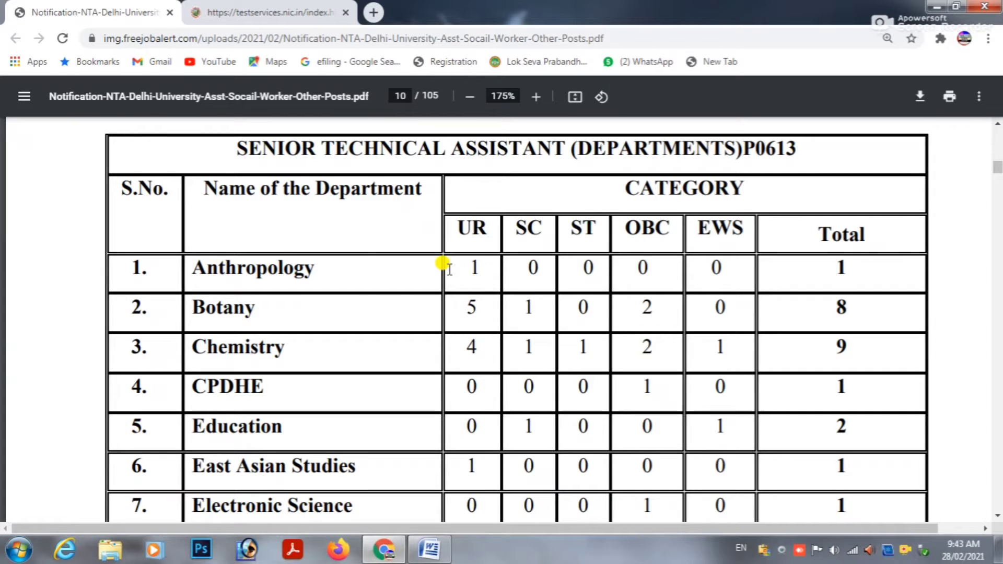
scroll(449, 268, "down", 5)
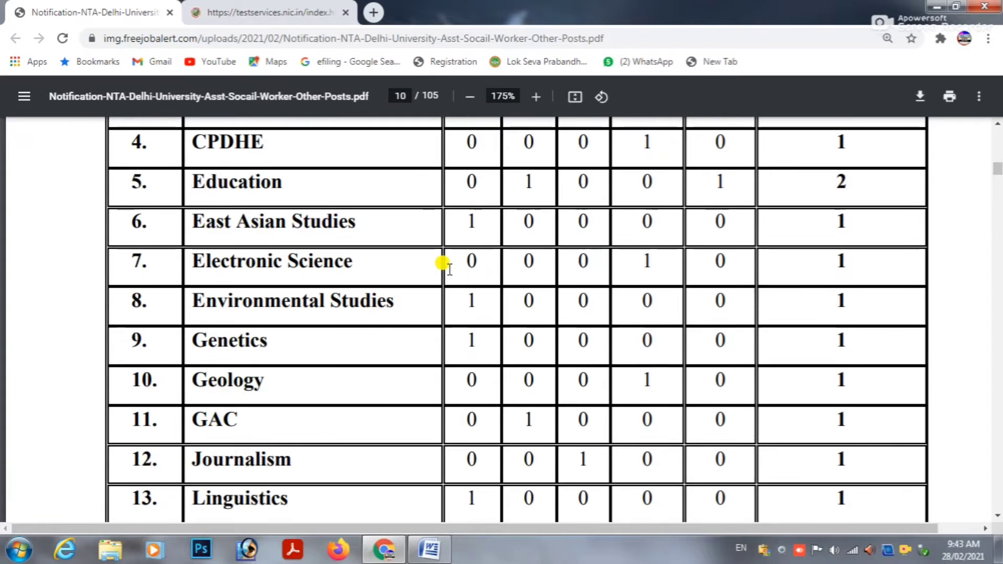
scroll(448, 268, "down", 4)
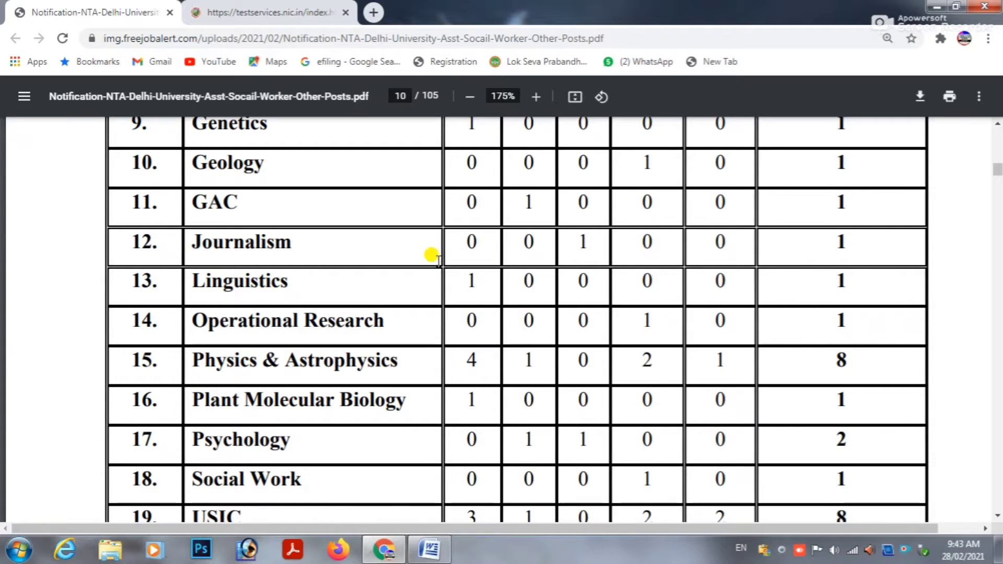
scroll(782, 401, "down", 13)
scroll(822, 339, "down", 5)
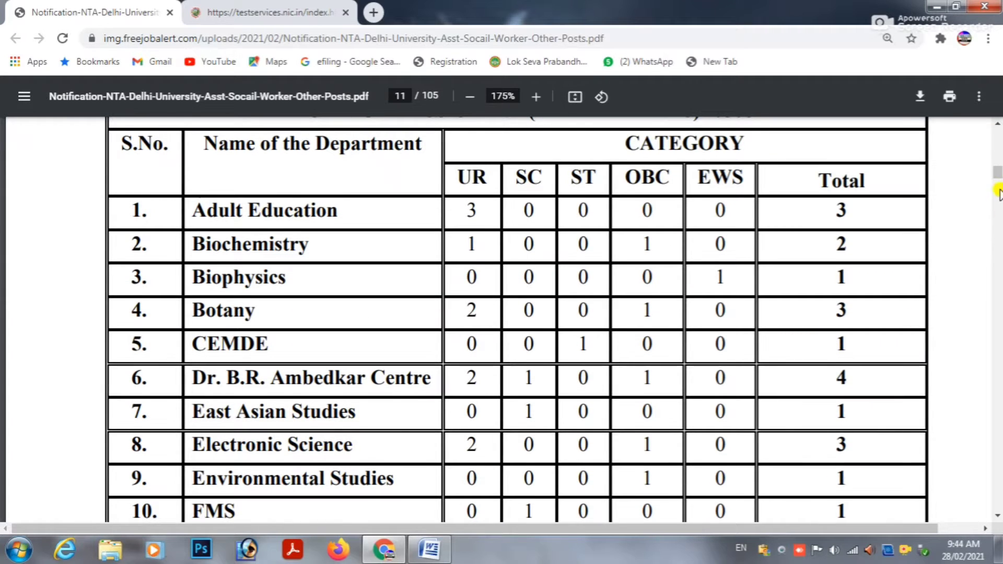
Examine the pay levels, essential qualifications and age limits of the posts on pages 21 to 23, from Tabla Accompanists back to Pharmacist.
left_click_drag(996, 177, 991, 208)
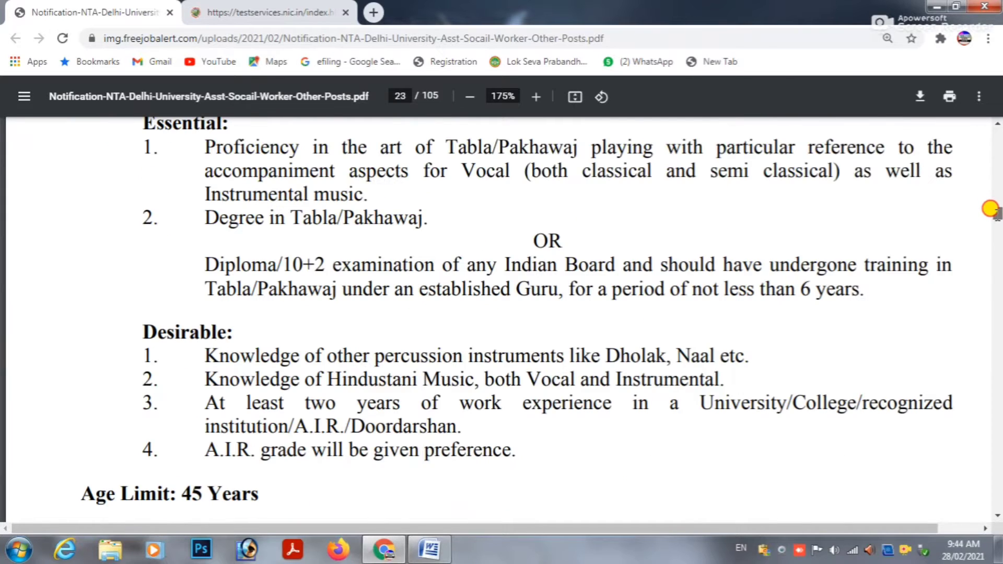
scroll(751, 298, "up", 5)
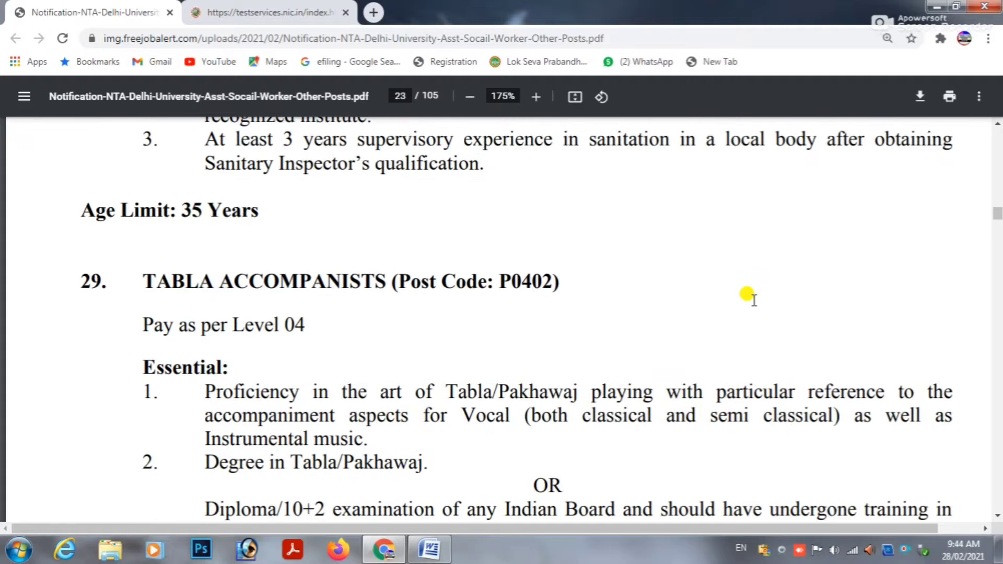
scroll(751, 298, "up", 5)
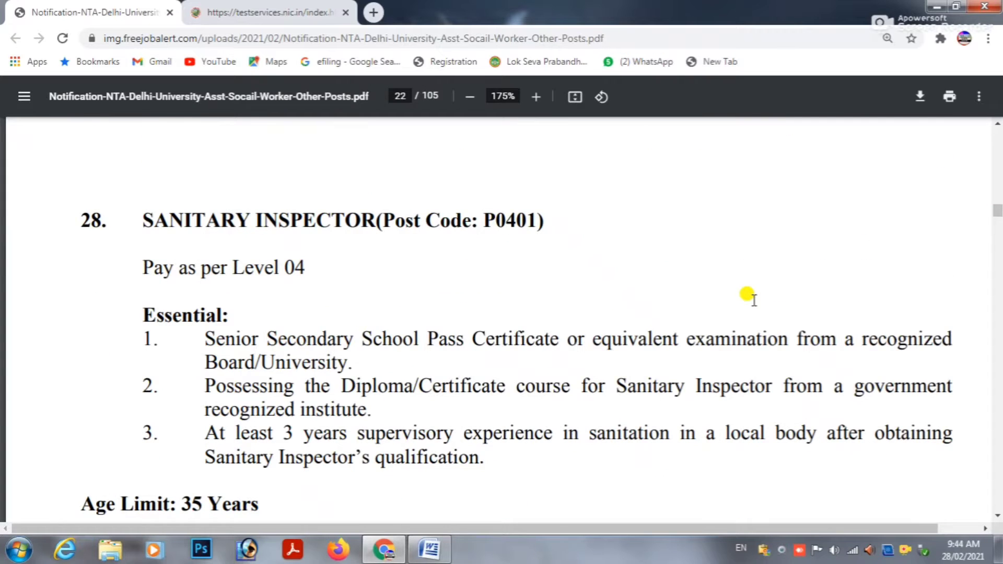
scroll(751, 298, "down", 7)
scroll(751, 297, "down", 6)
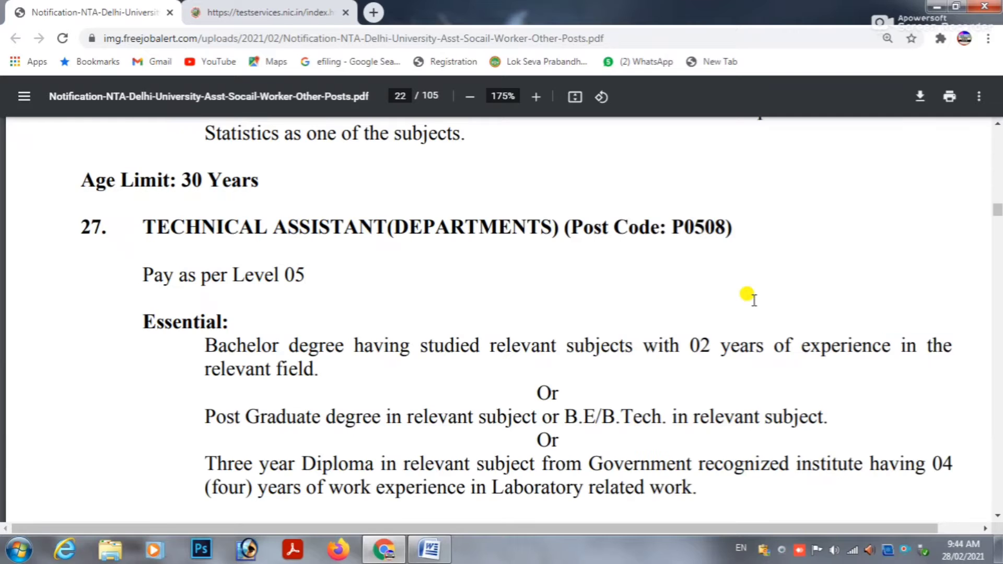
scroll(751, 298, "up", 10)
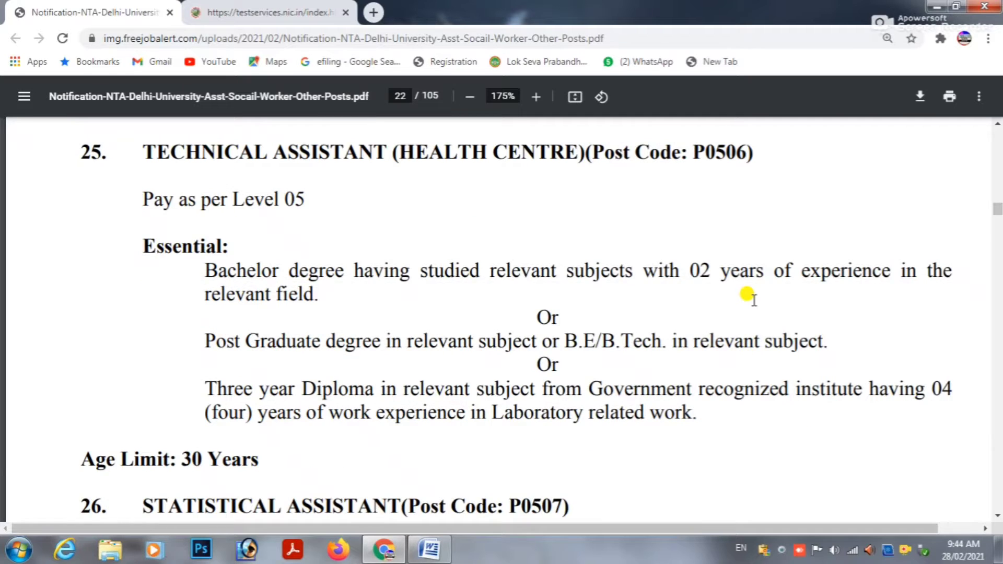
scroll(751, 298, "up", 3)
scroll(751, 298, "up", 1)
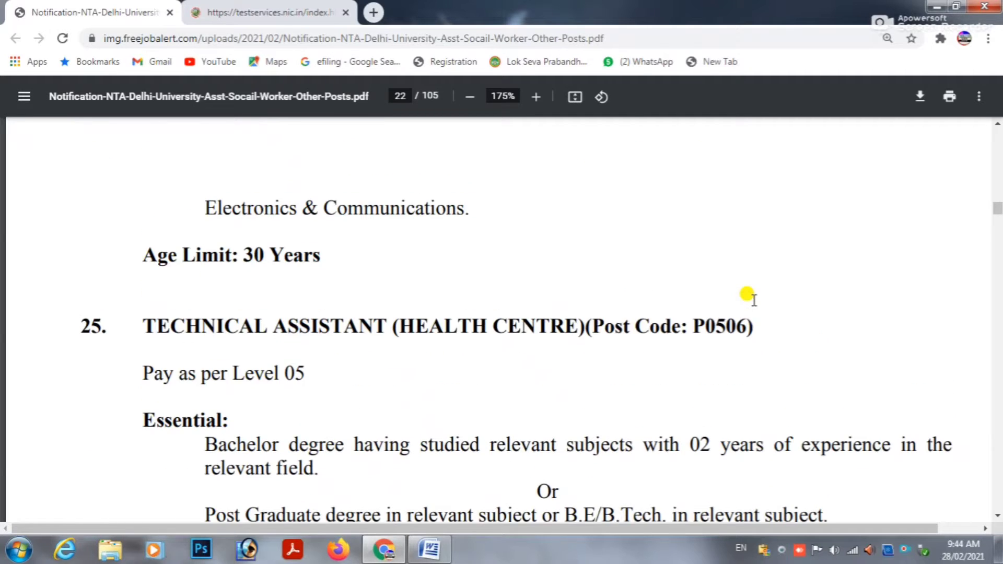
scroll(751, 297, "up", 4)
scroll(750, 294, "up", 6)
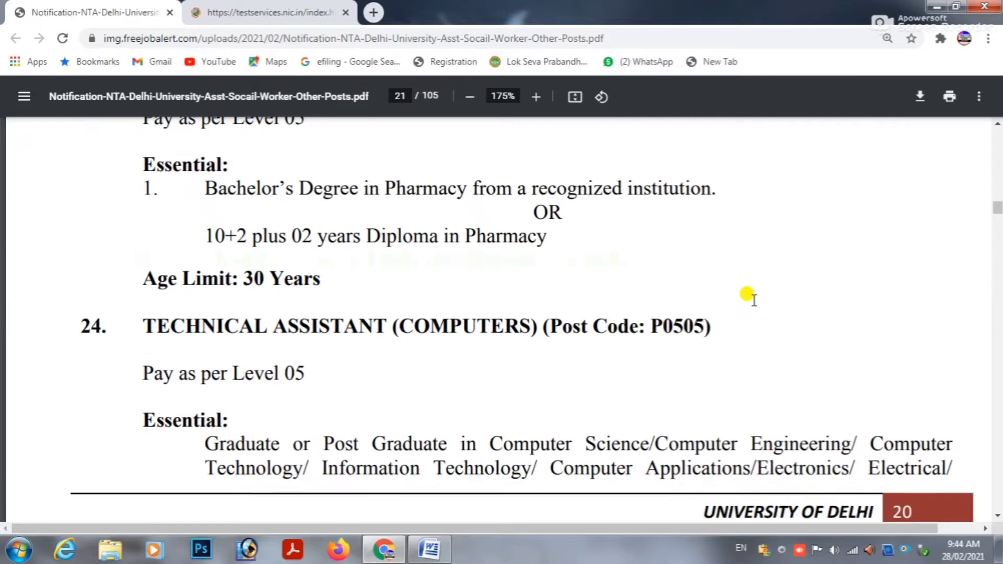
scroll(888, 251, "up", 4)
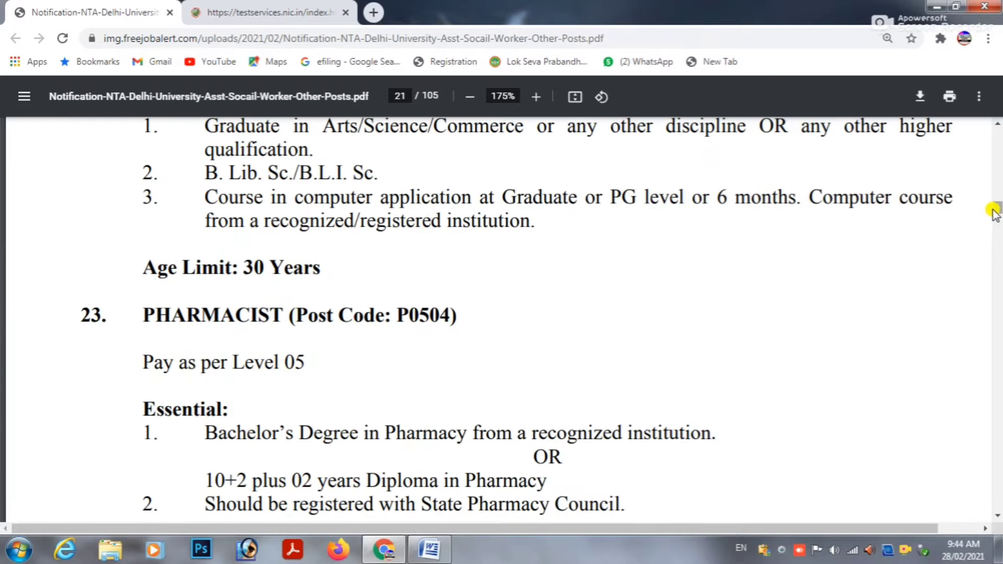
Go back to the start of Section C on page 14 and highlight its title and the Details of Post & Qualifications heading.
left_click_drag(996, 209, 999, 180)
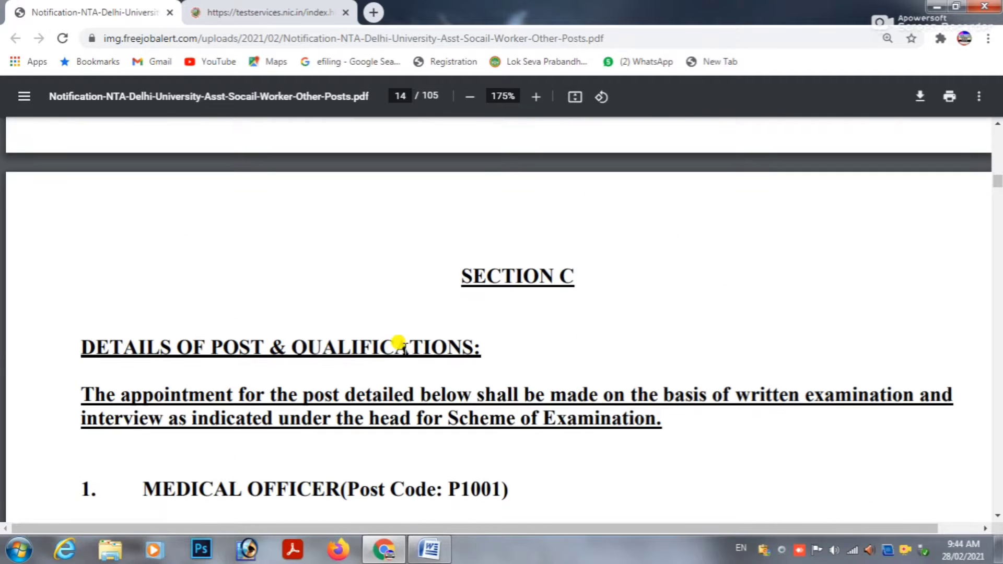
scroll(425, 336, "down", 5)
scroll(362, 336, "down", 1)
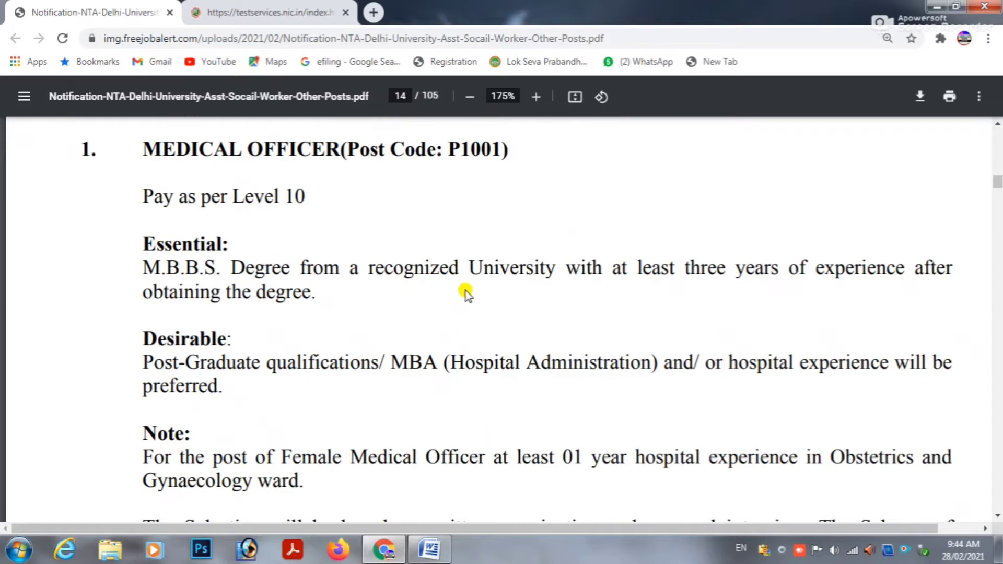
scroll(268, 257, "up", 5)
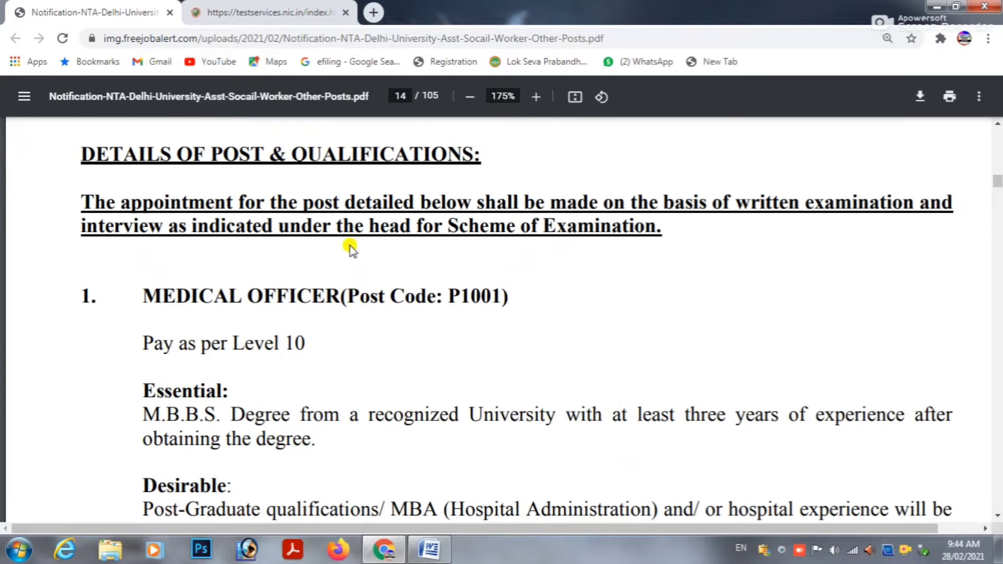
left_click_drag(456, 230, 620, 227)
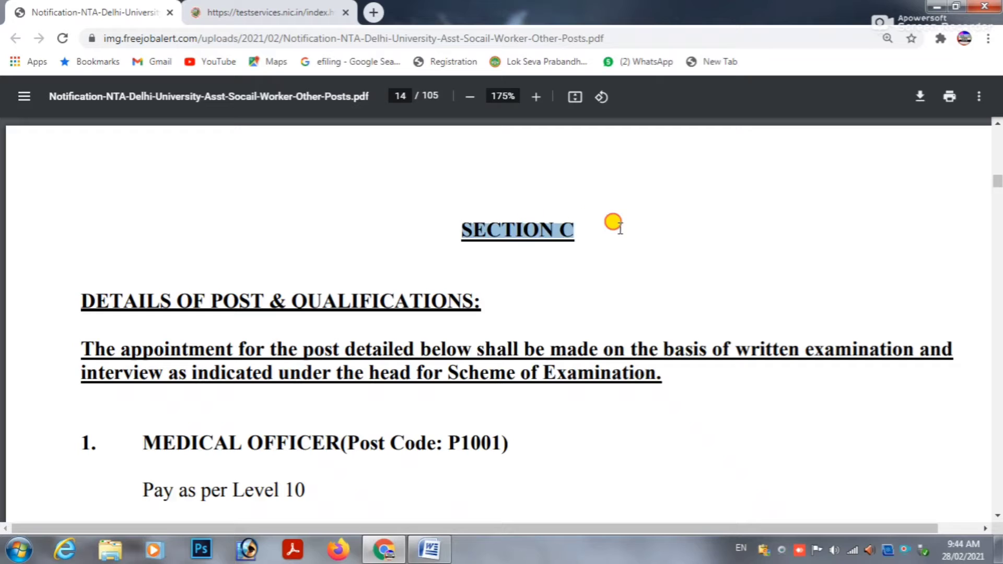
left_click_drag(79, 296, 504, 300)
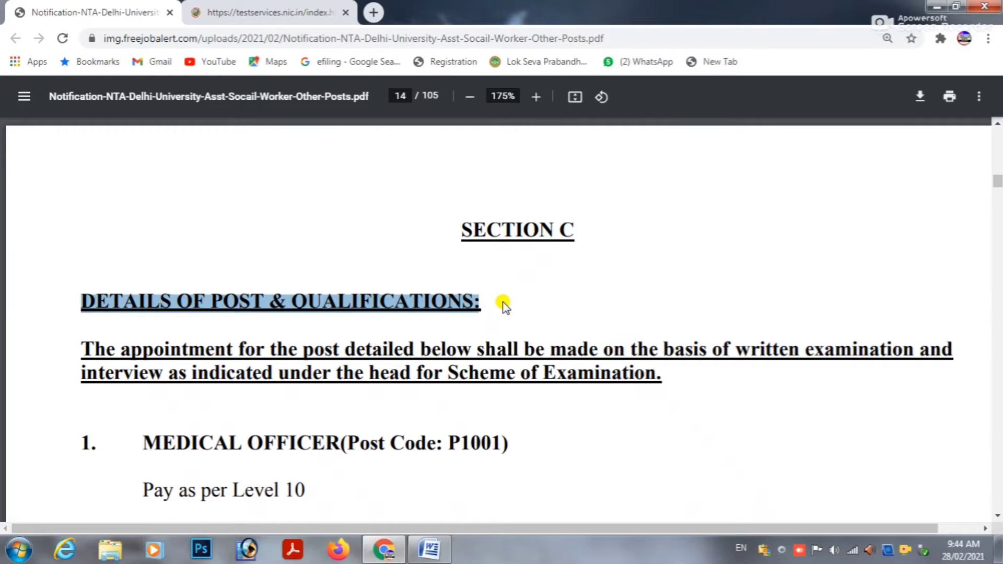
Examine the Medical Officer entry, highlighting its post name, pay level and essential M.B.B.S. degree requirement.
scroll(202, 319, "down", 3)
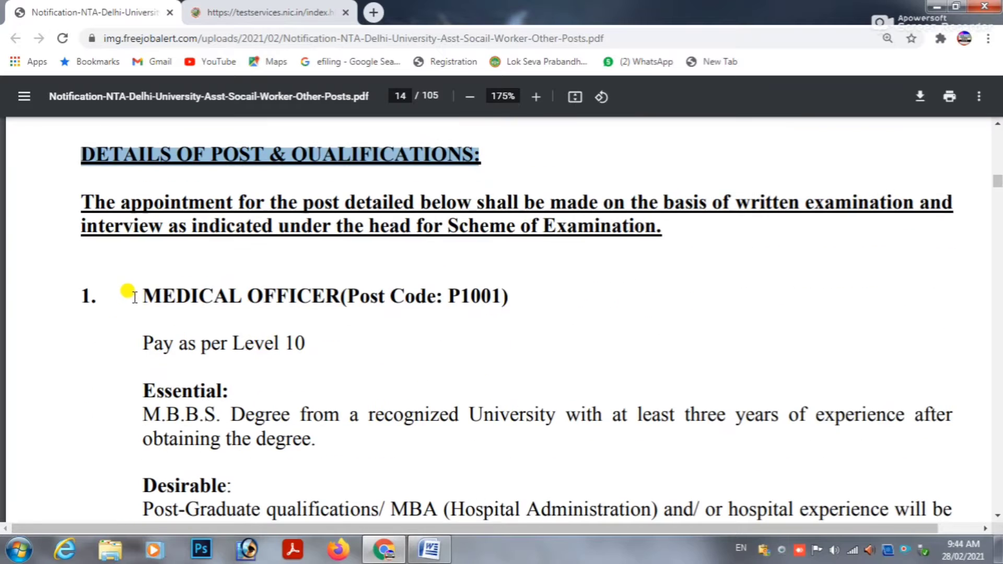
left_click_drag(140, 297, 478, 302)
left_click_drag(128, 316, 340, 342)
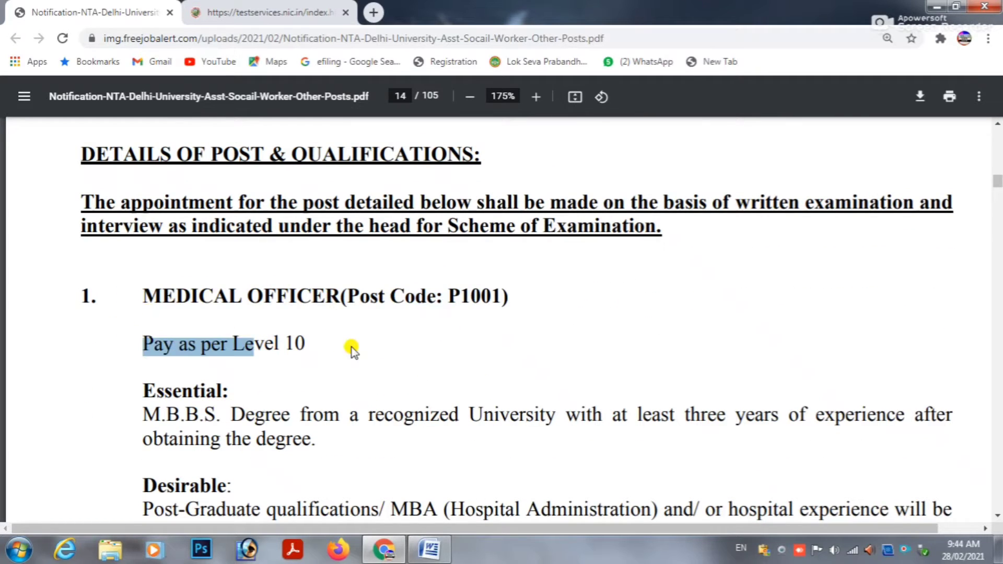
scroll(313, 335, "down", 2)
left_click_drag(150, 289, 360, 327)
Review the Medical Officer's desirable qualifications, note and age limit, highlighting the Post-Graduate/MBA wording and the age limit line.
scroll(351, 324, "down", 2)
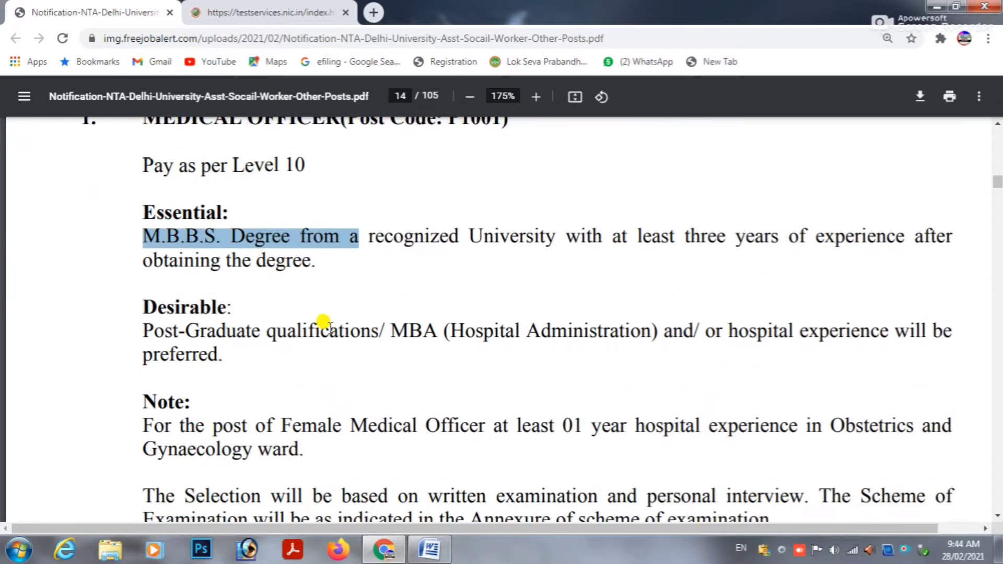
left_click_drag(133, 314, 442, 325)
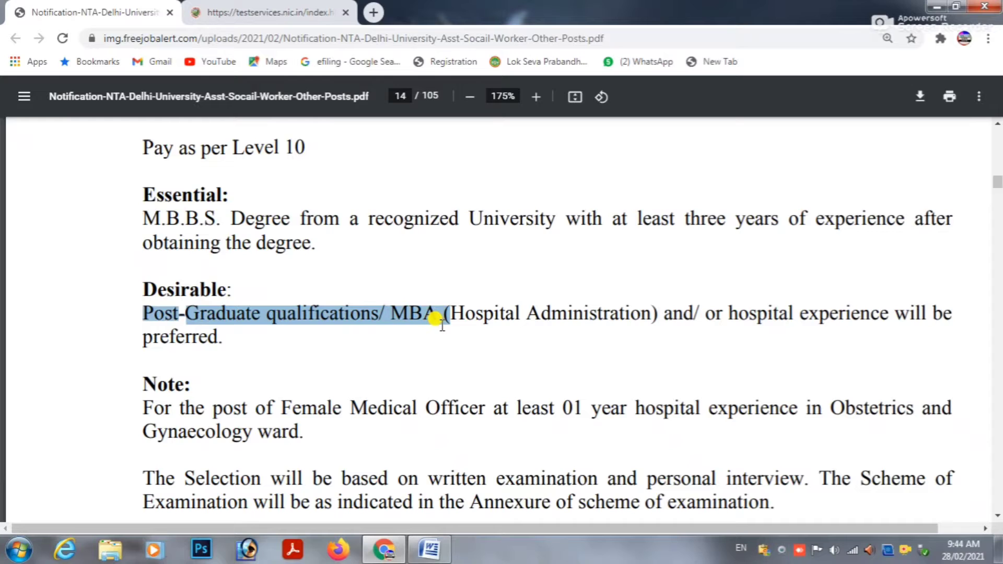
scroll(442, 324, "down", 2)
scroll(324, 350, "down", 1)
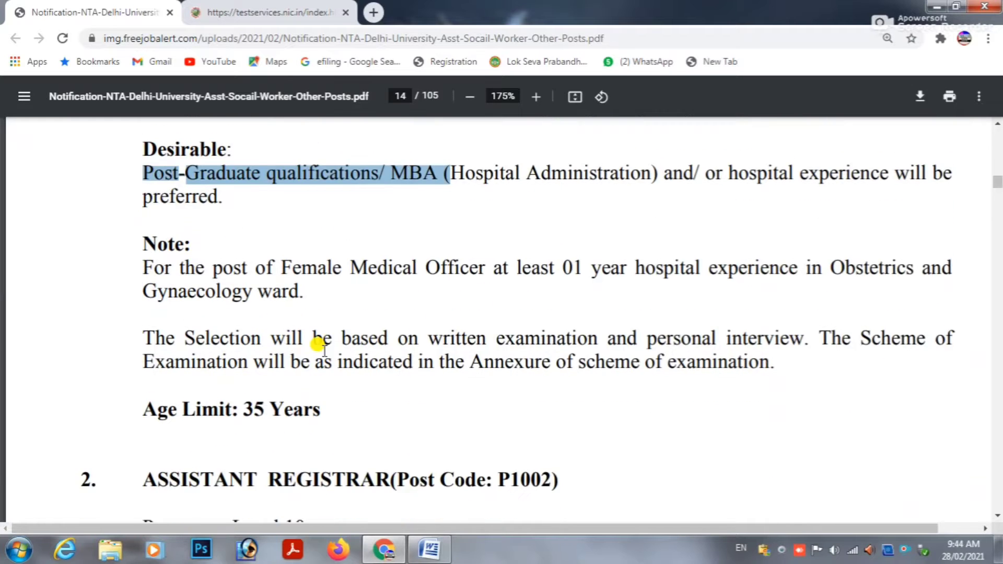
scroll(324, 349, "down", 2)
left_click_drag(137, 305, 327, 313)
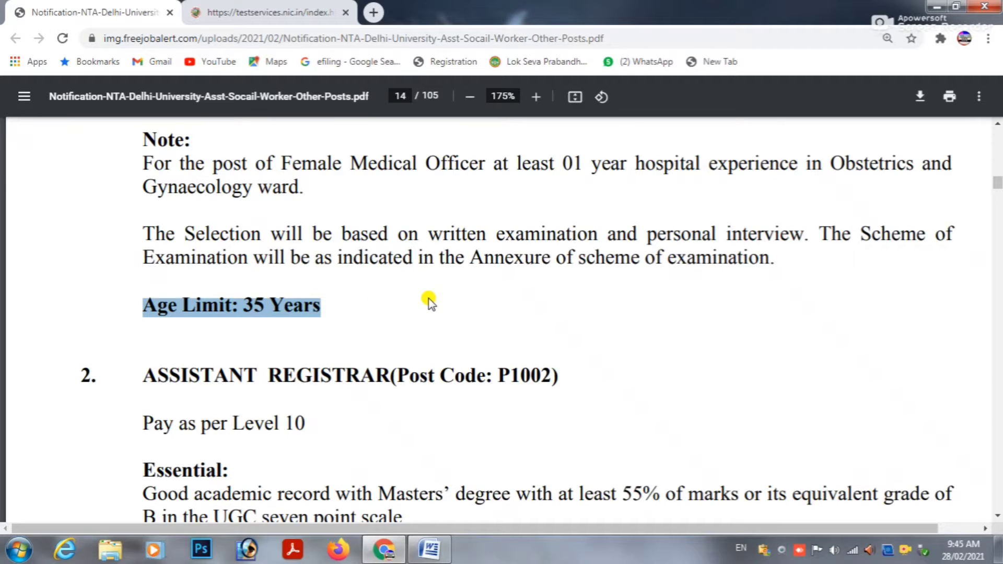
Look through the examination schemes, syllabi and merit list rules from page 39 back to page 33.
left_click_drag(996, 187, 997, 273)
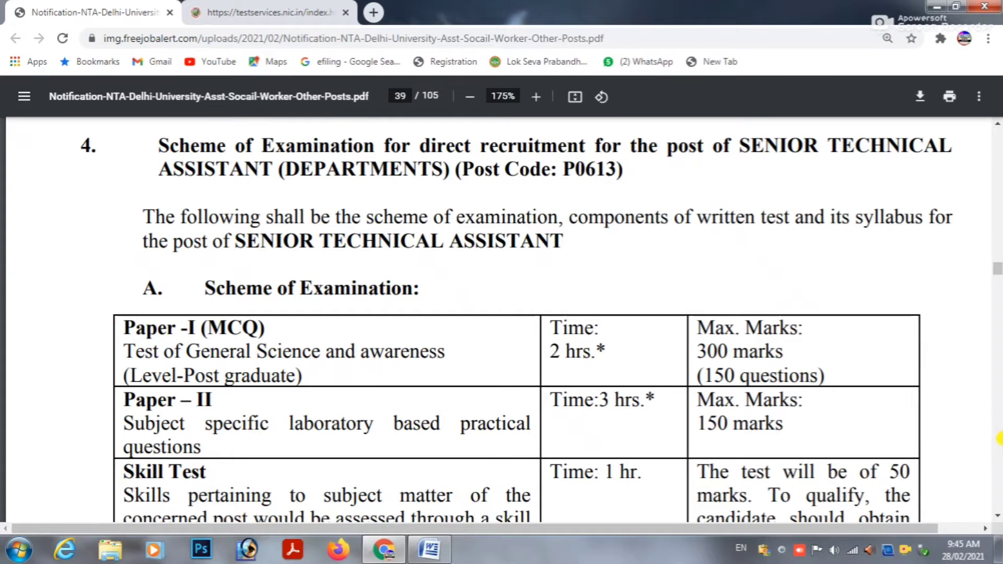
scroll(598, 356, "up", 10)
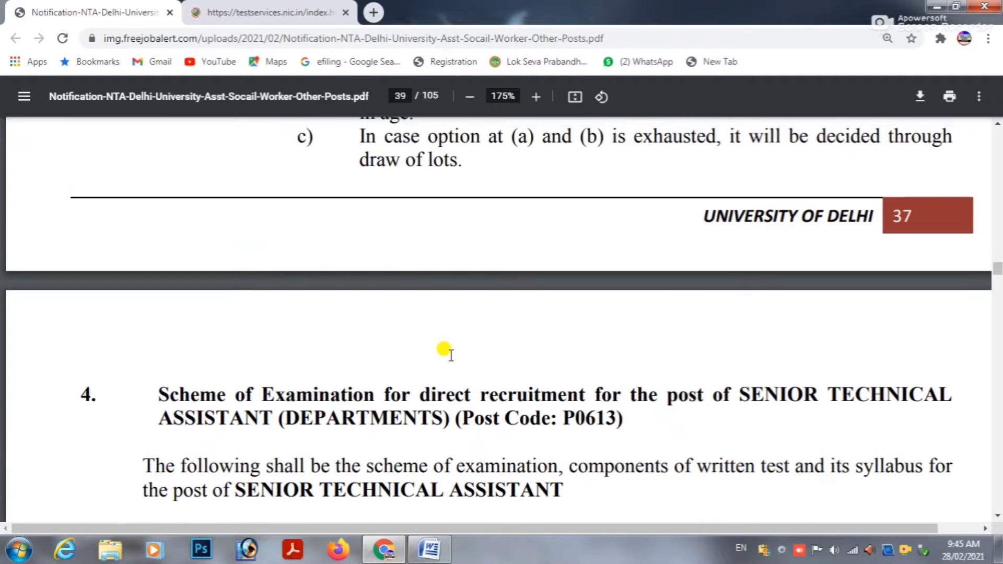
scroll(773, 413, "up", 15)
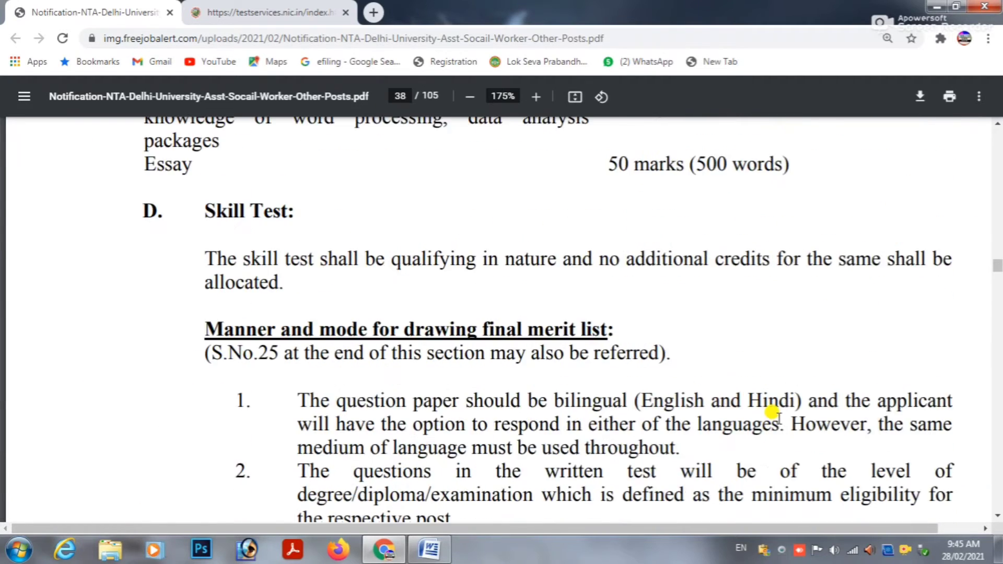
scroll(772, 413, "up", 10)
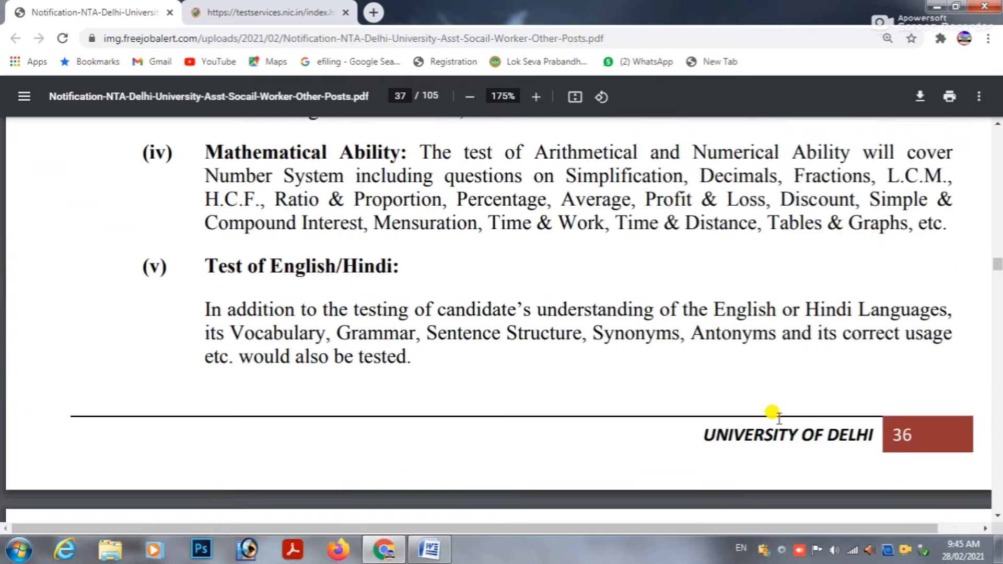
scroll(770, 412, "up", 15)
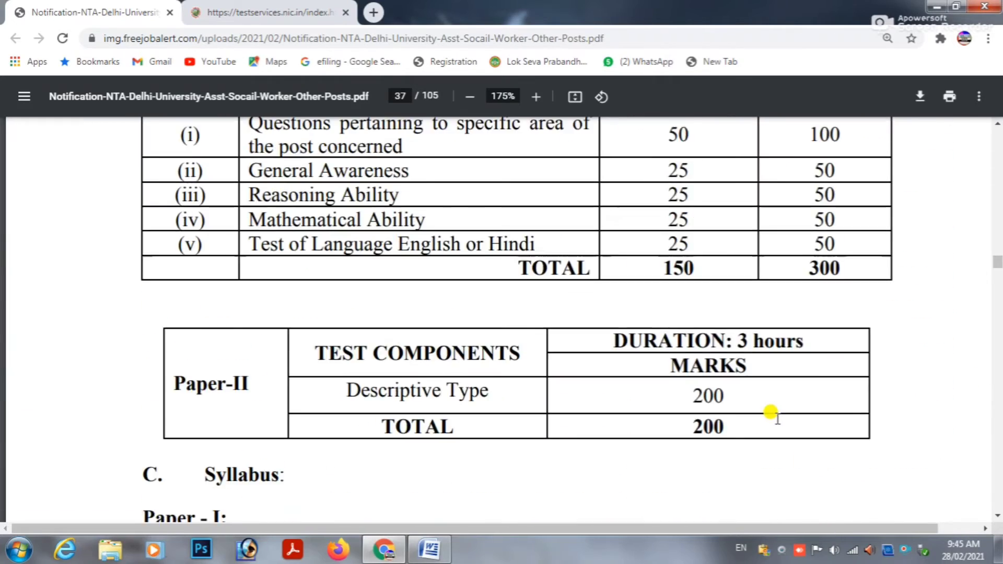
scroll(770, 413, "up", 10)
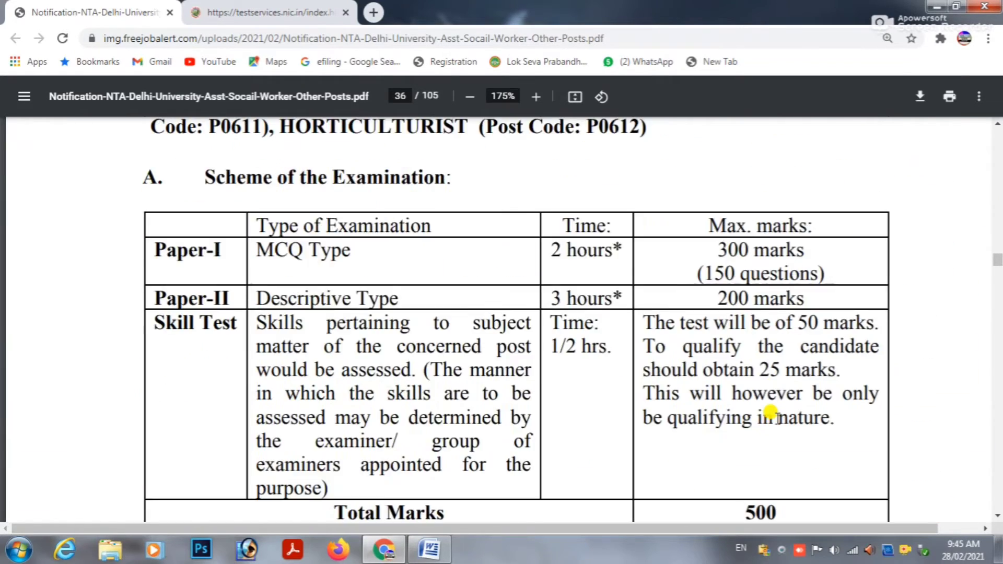
scroll(771, 414, "up", 15)
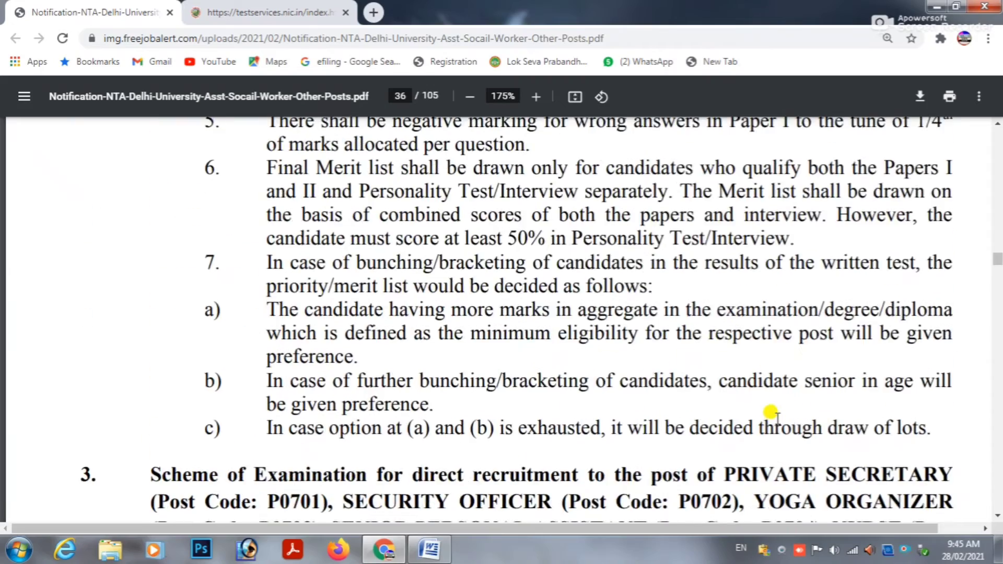
scroll(771, 412, "up", 6)
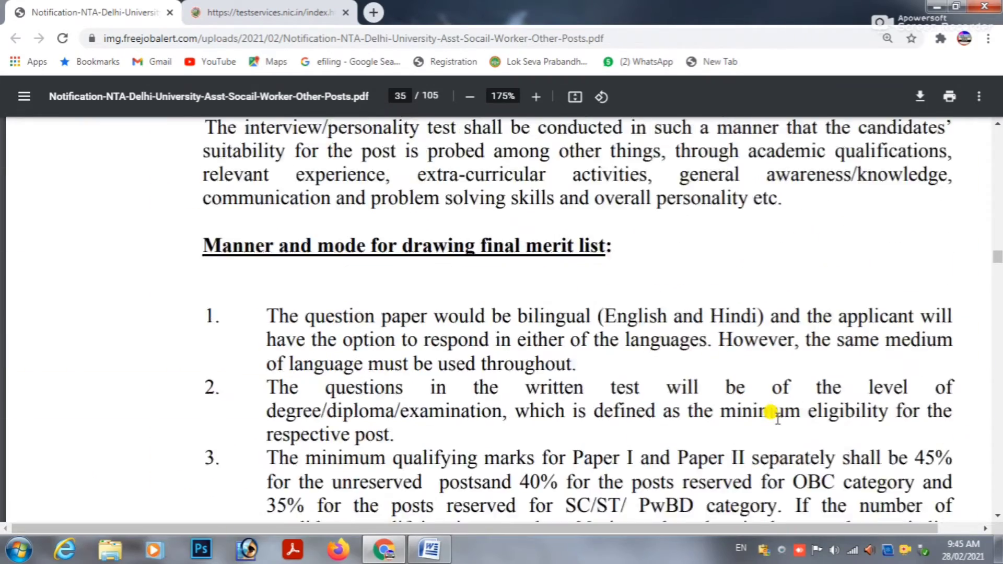
scroll(770, 413, "up", 15)
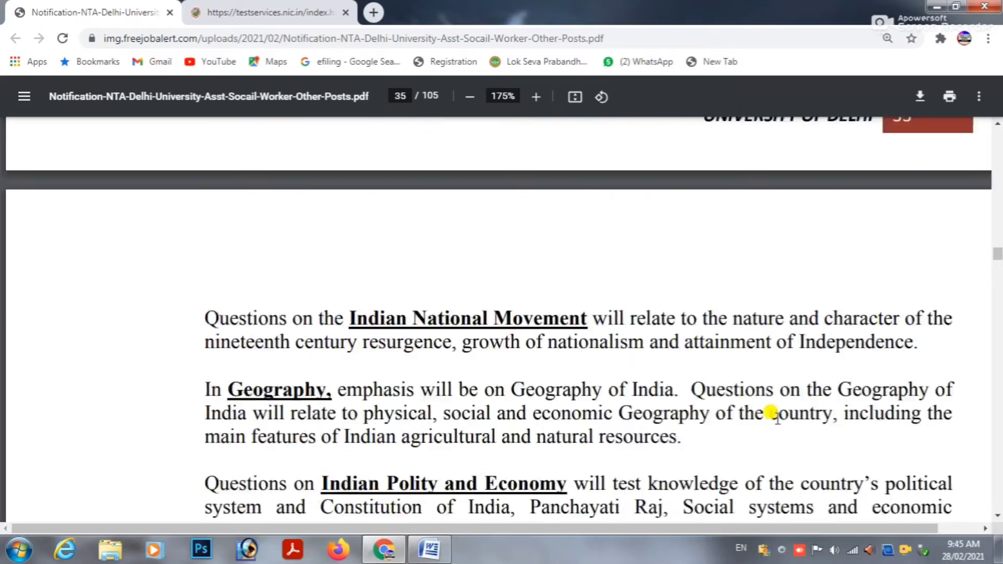
scroll(772, 414, "up", 15)
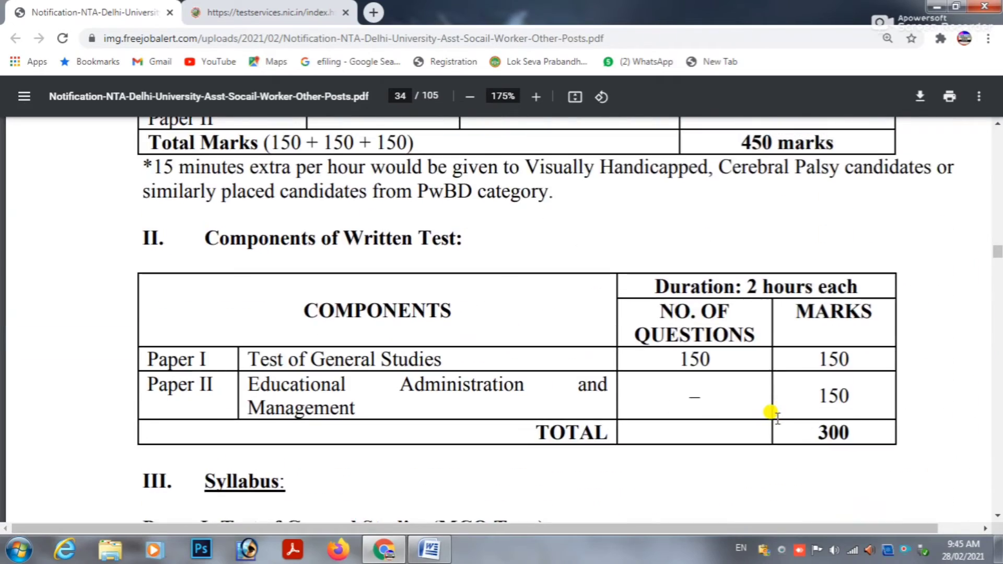
scroll(771, 414, "up", 15)
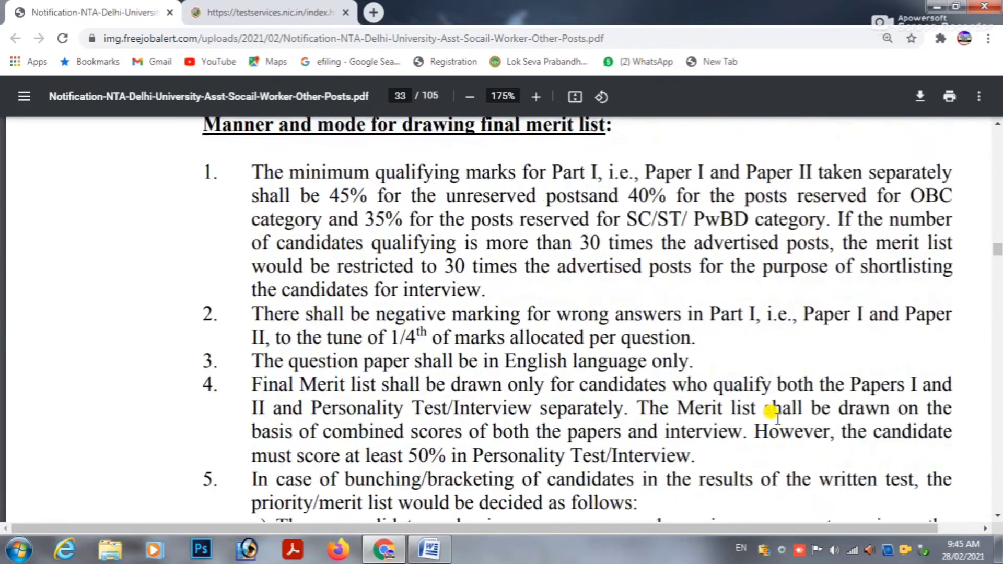
Go back to the start of Section D on page 30 and highlight its title and the Scheme of Examination heading.
scroll(772, 414, "up", 15)
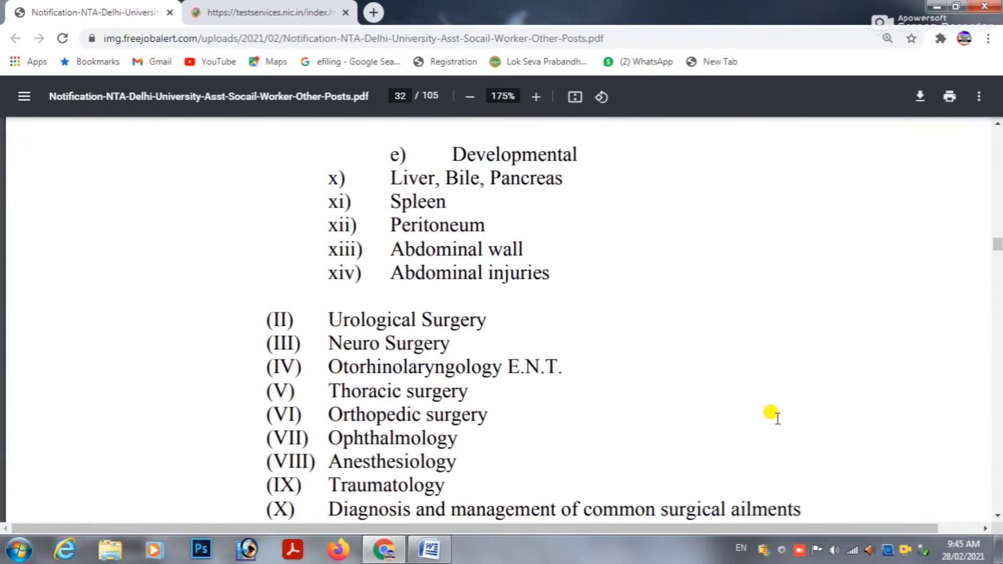
scroll(772, 414, "up", 15)
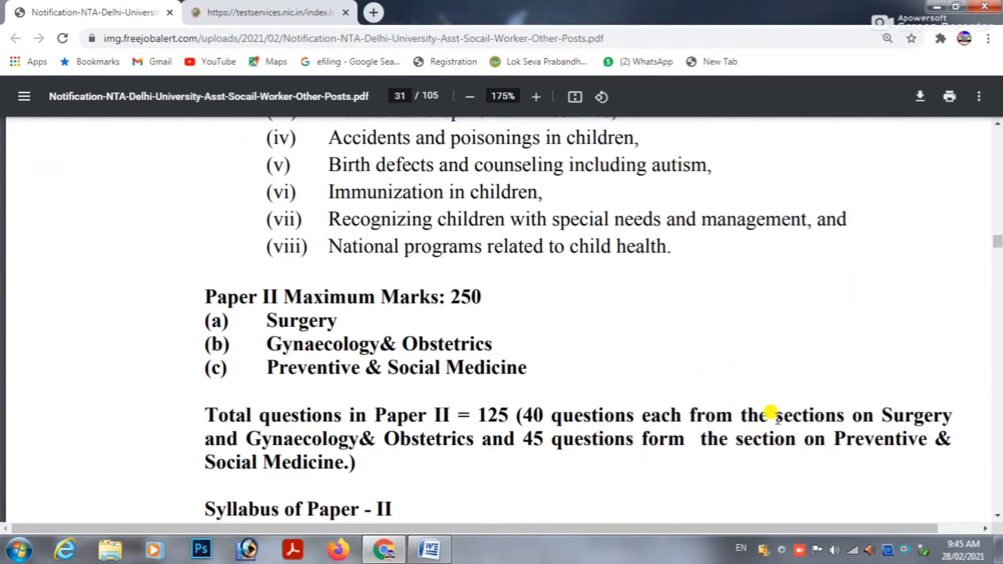
scroll(771, 414, "up", 15)
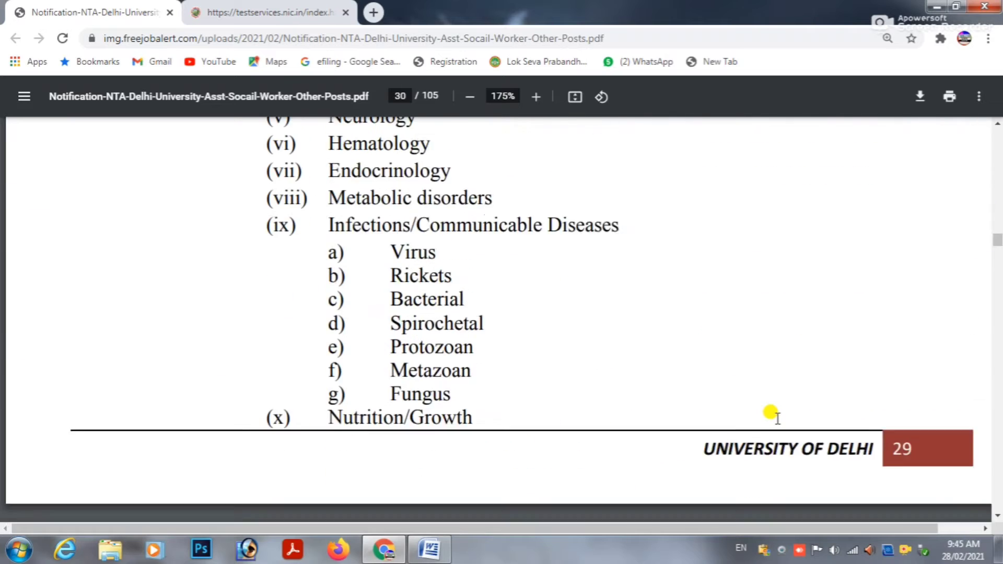
scroll(771, 414, "up", 15)
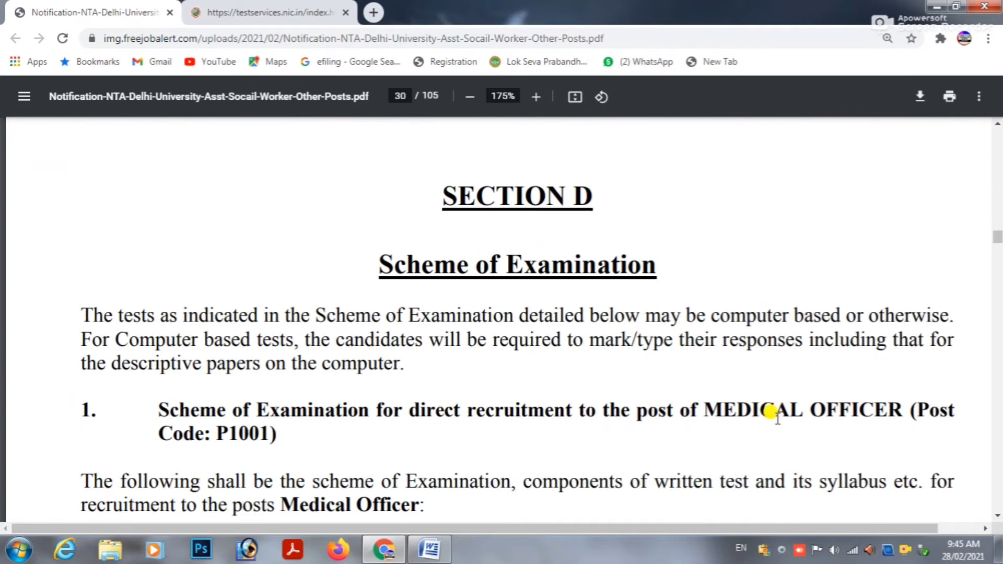
scroll(773, 414, "up", 3)
scroll(495, 389, "down", 1)
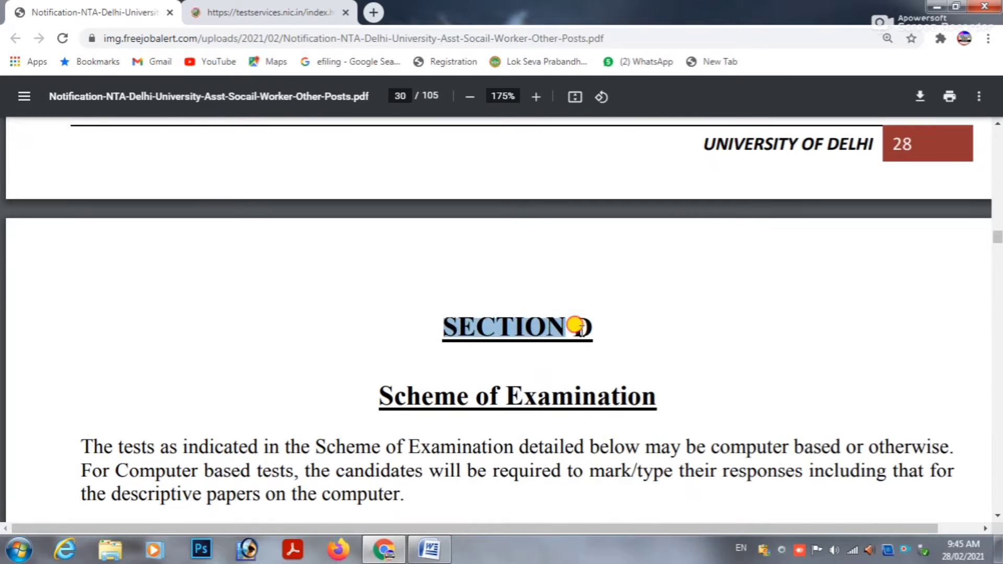
left_click_drag(366, 400, 701, 423)
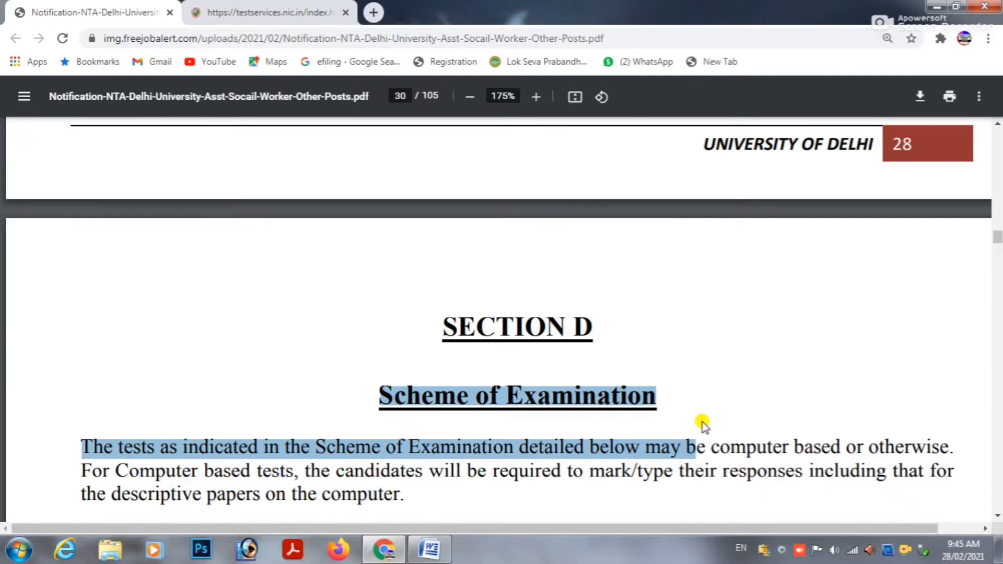
scroll(700, 423, "down", 3)
left_click(719, 290)
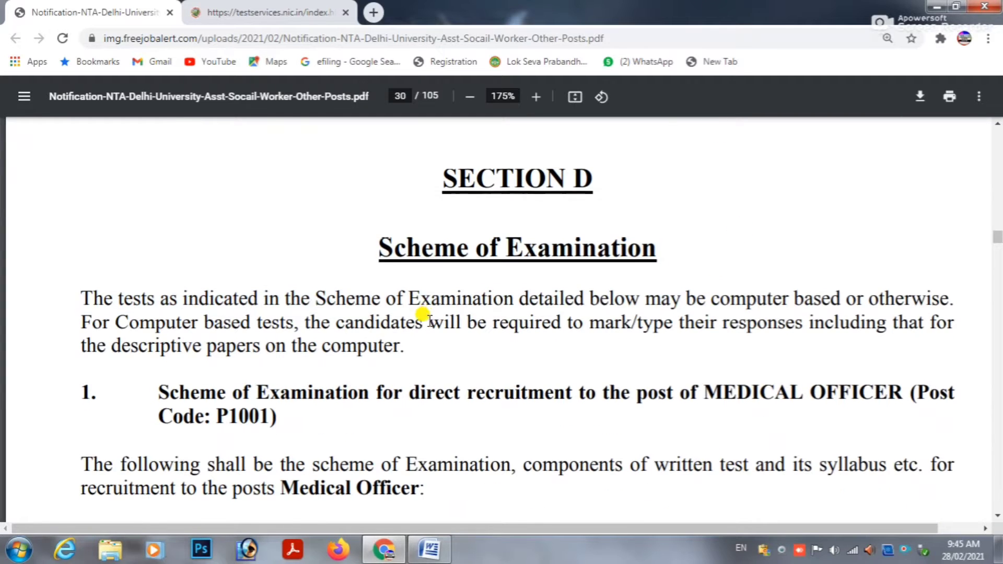
Examine the Medical Officer's scheme of examination table, highlighting the time allowed for Part-I.
scroll(418, 353, "down", 3)
scroll(424, 359, "down", 1)
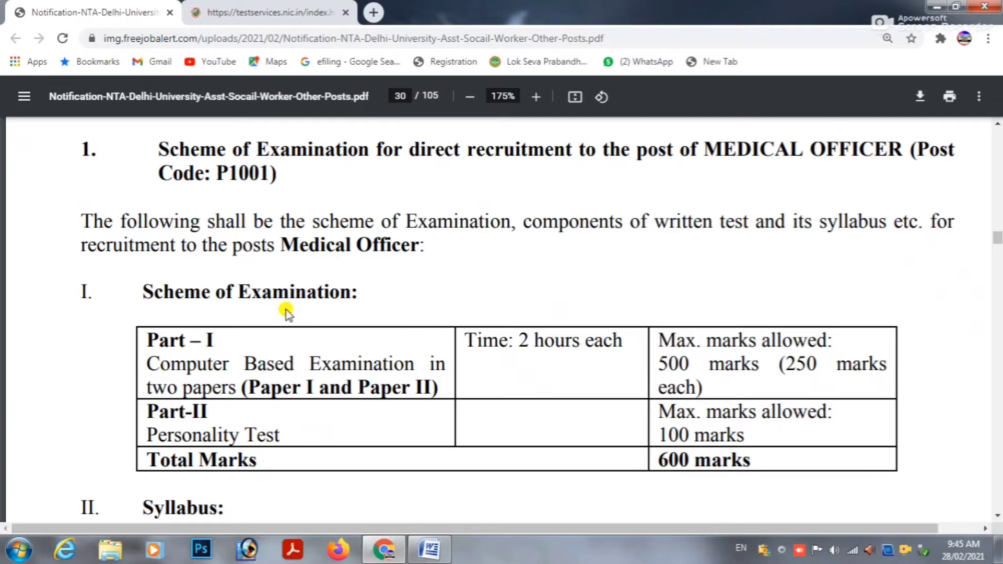
left_click_drag(478, 343, 659, 331)
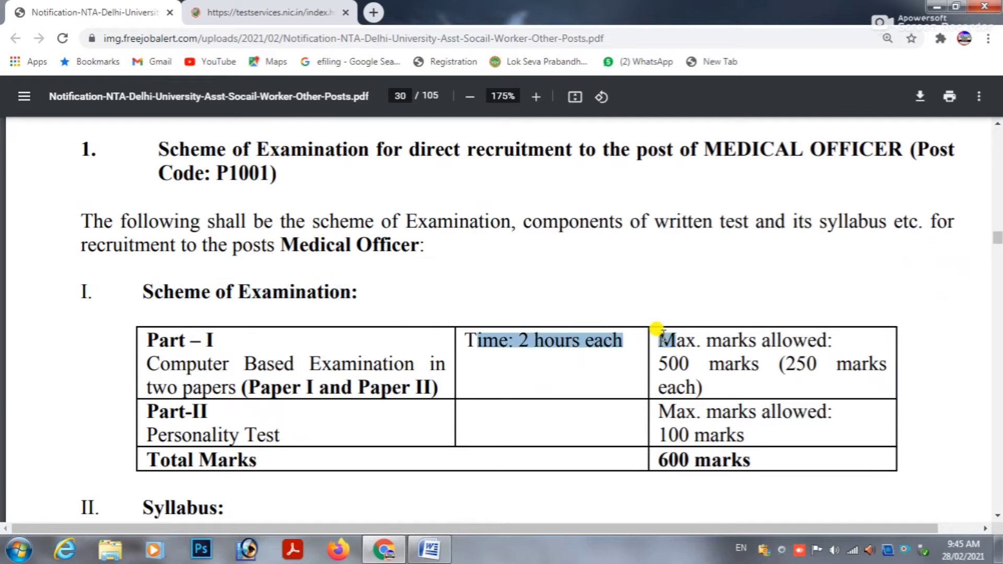
Highlight the Medical Officer's Syllabus heading and review the Paper I marks, question split and General Medicine topics.
scroll(277, 344, "down", 4)
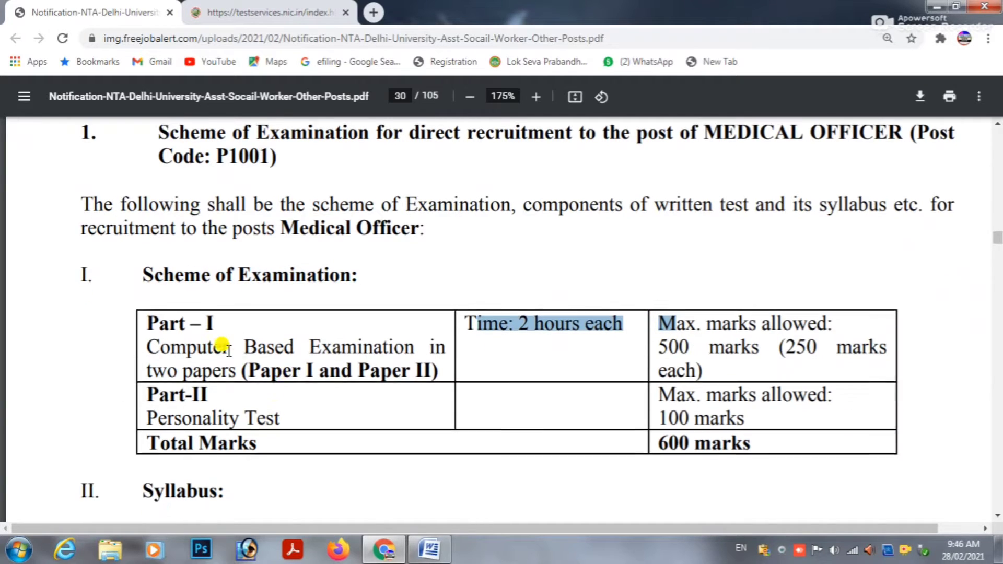
left_click_drag(144, 267, 206, 255)
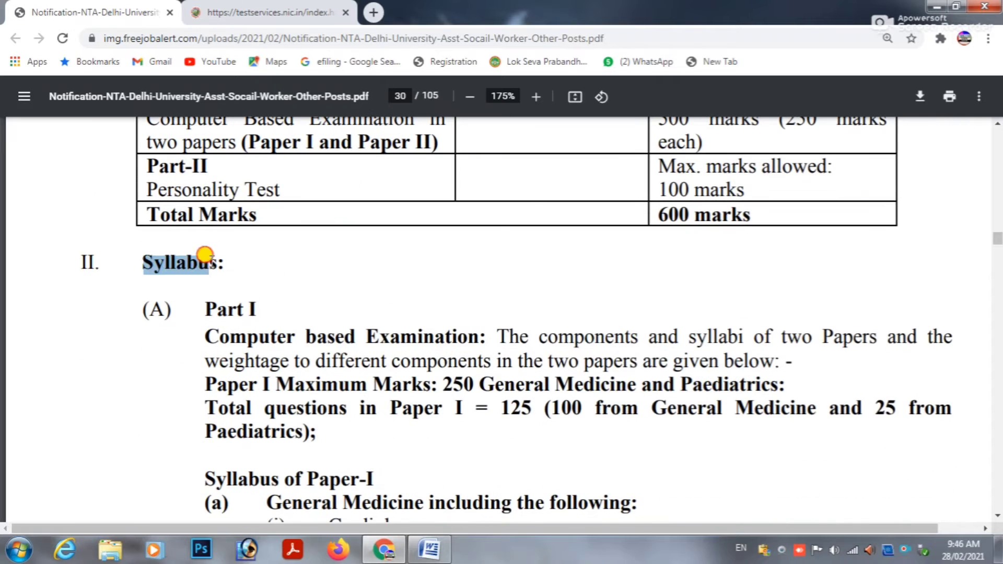
scroll(756, 377, "down", 3)
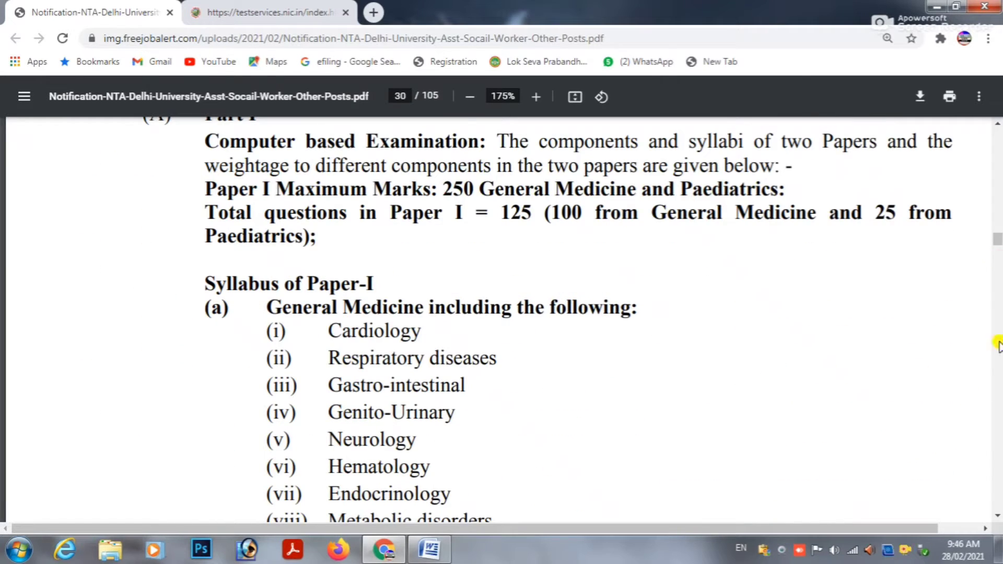
Page through the other posts' examination schemes and syllabi as far as page 75.
left_click(996, 520)
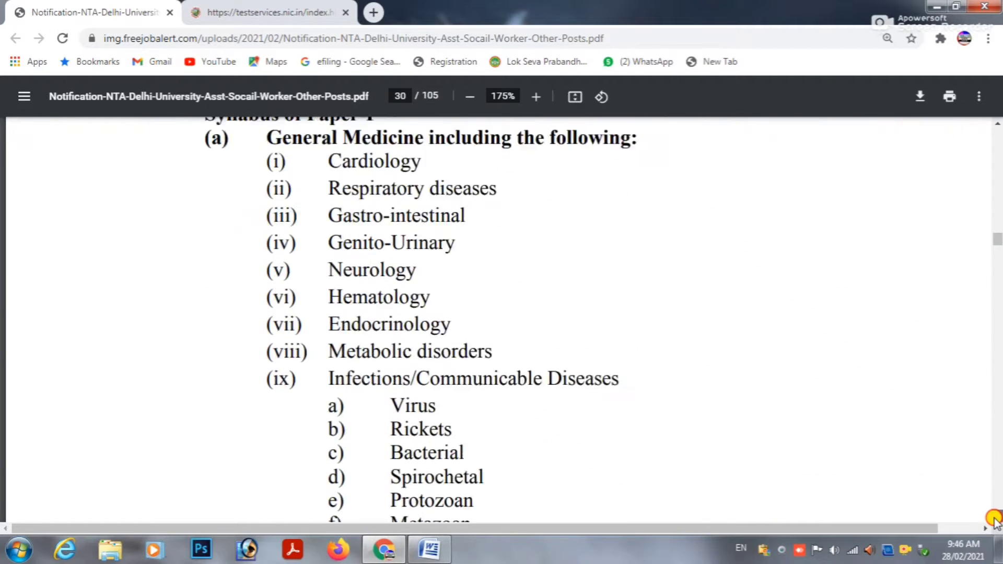
left_click_drag(995, 520, 996, 520)
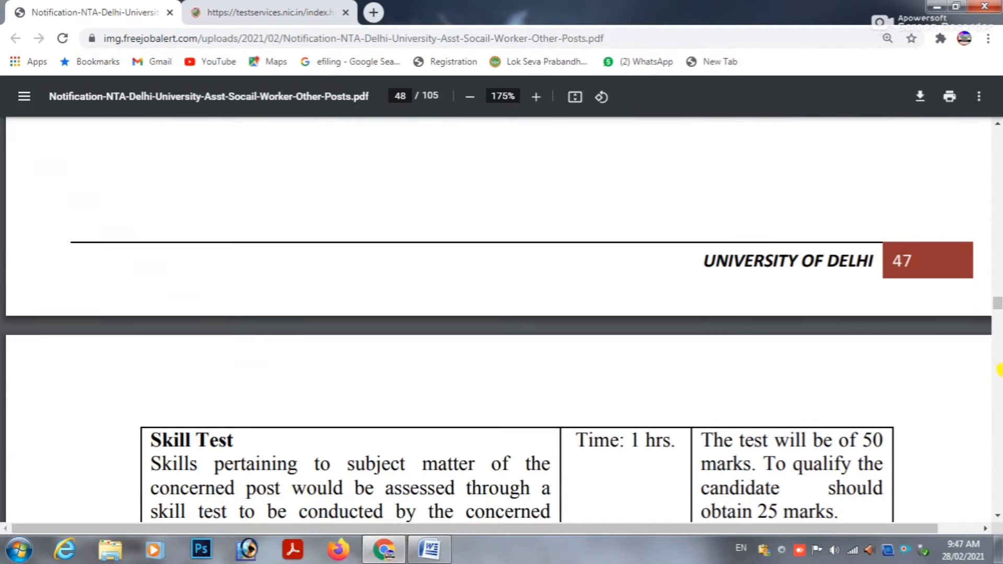
left_click_drag(998, 303, 999, 395)
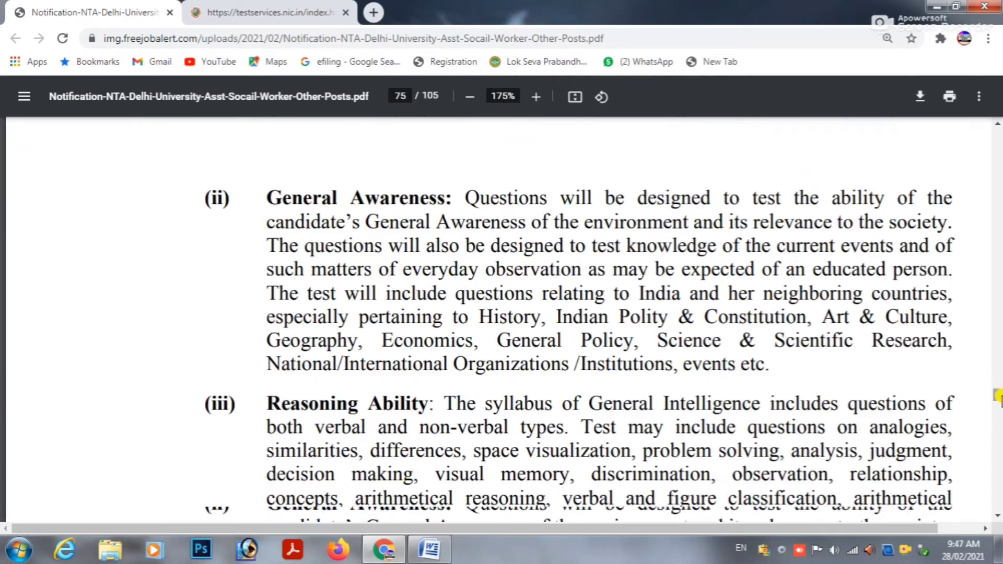
Open the National Testing Agency website from the Examination Management Services page and go to its Active Examinations list.
left_click(207, 12)
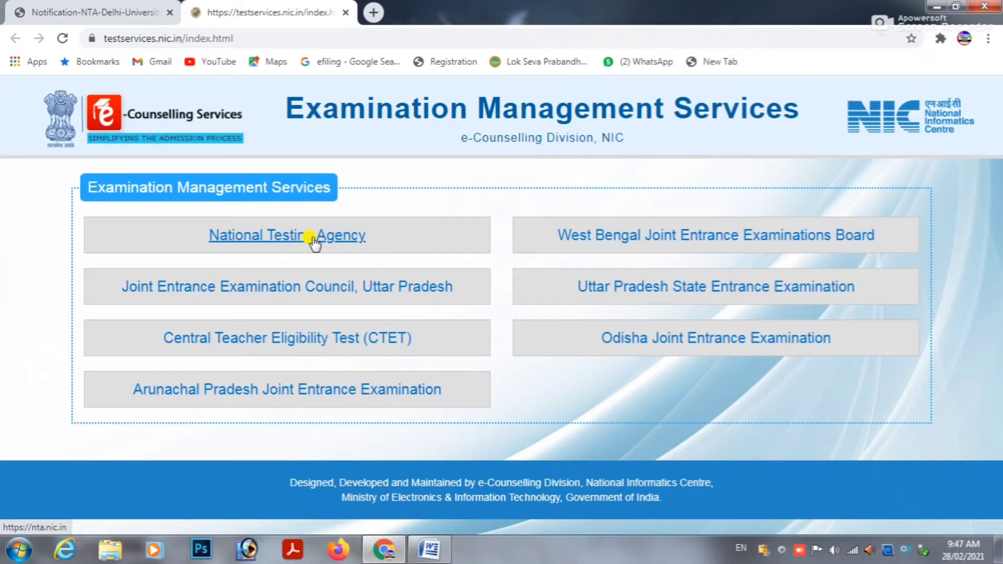
left_click(274, 236)
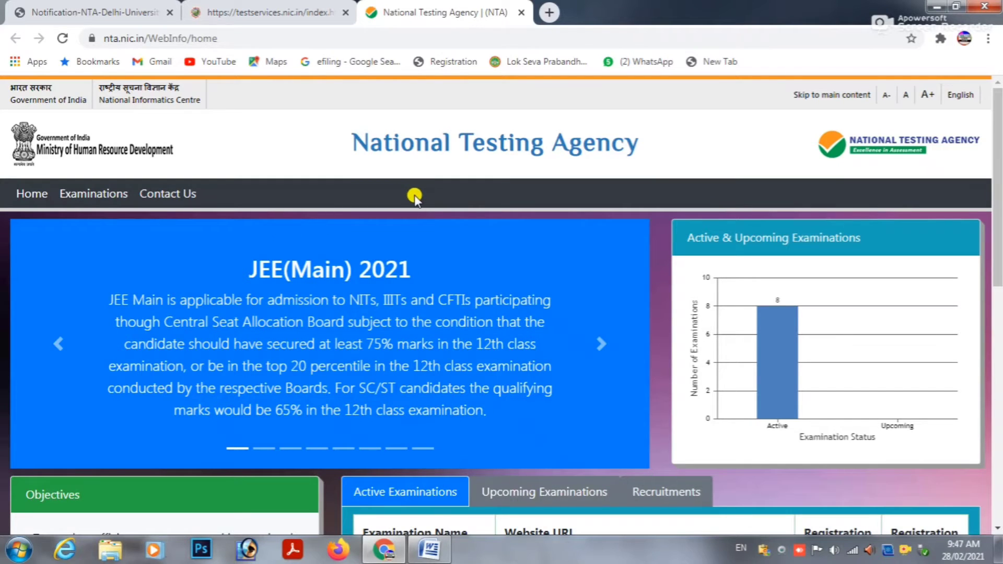
scroll(414, 198, "down", 5)
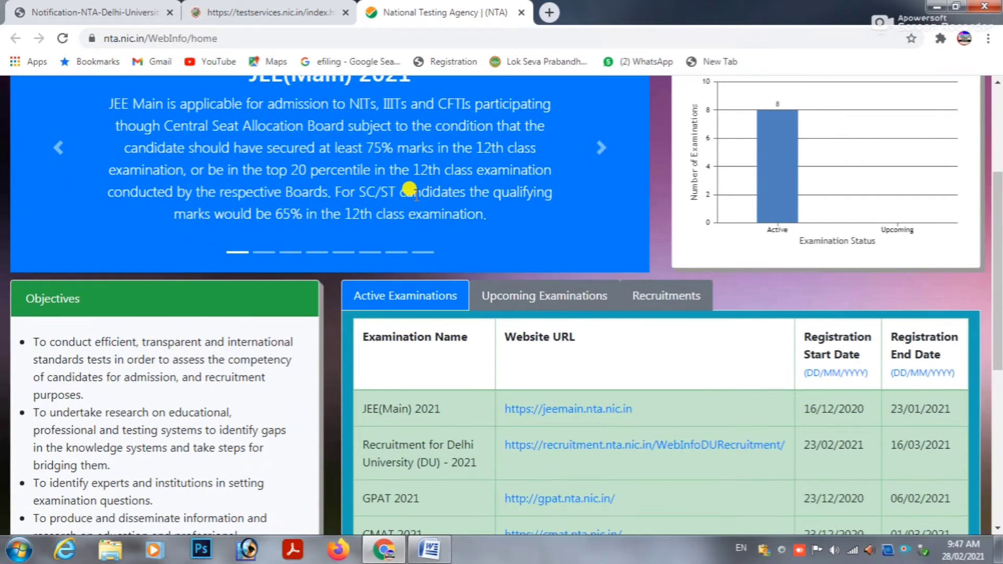
scroll(411, 190, "down", 2)
scroll(414, 195, "down", 1)
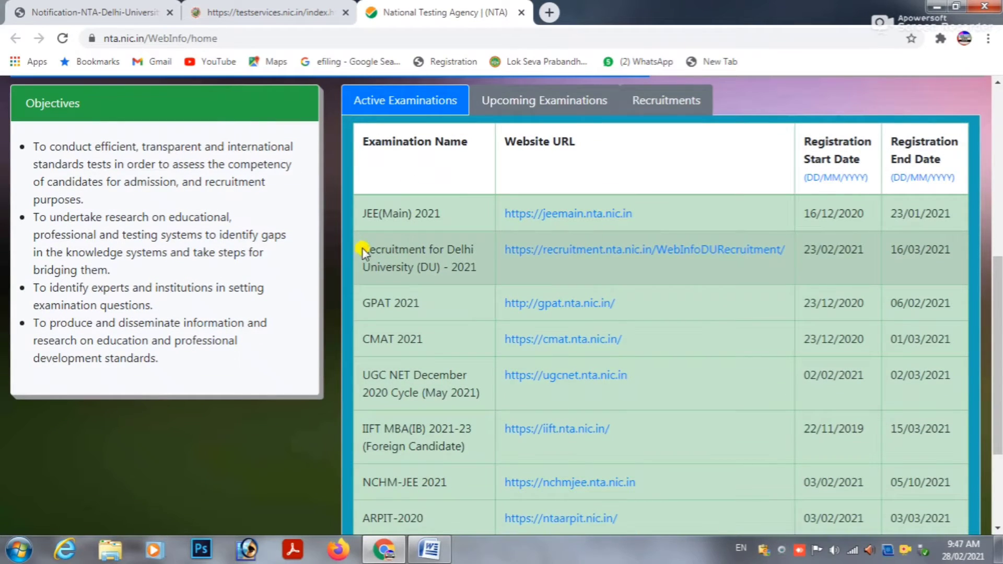
Locate and highlight the Recruitment for Delhi University (DU) - 2021 entry among the active examinations.
left_click_drag(362, 248, 465, 372)
scroll(453, 262, "up", 2)
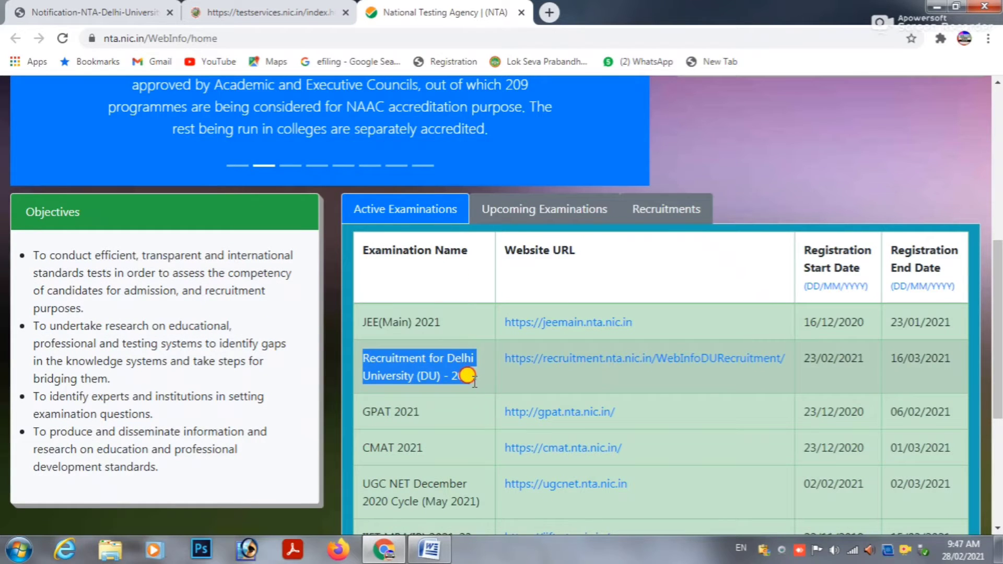
left_click(483, 382)
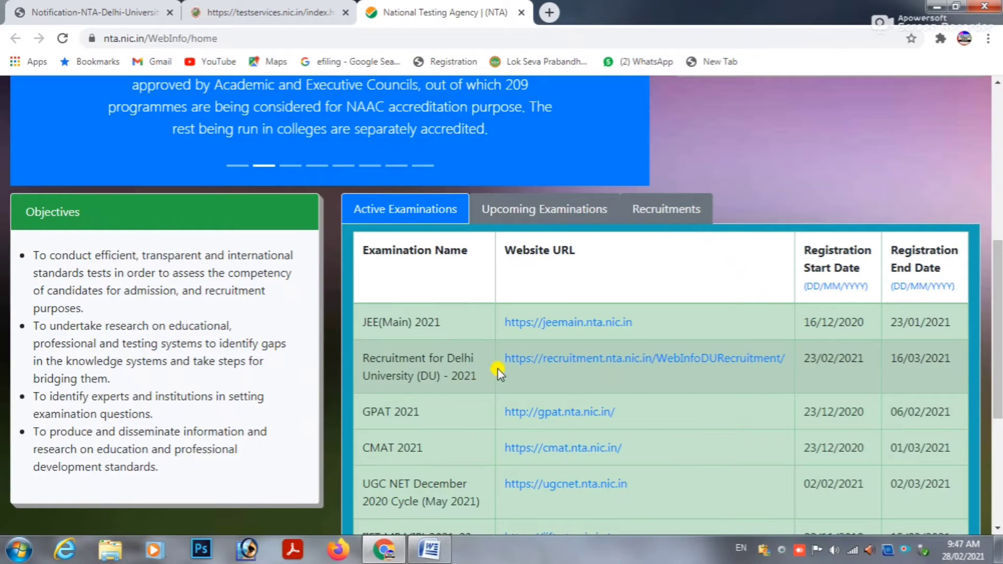
scroll(497, 368, "down", 2)
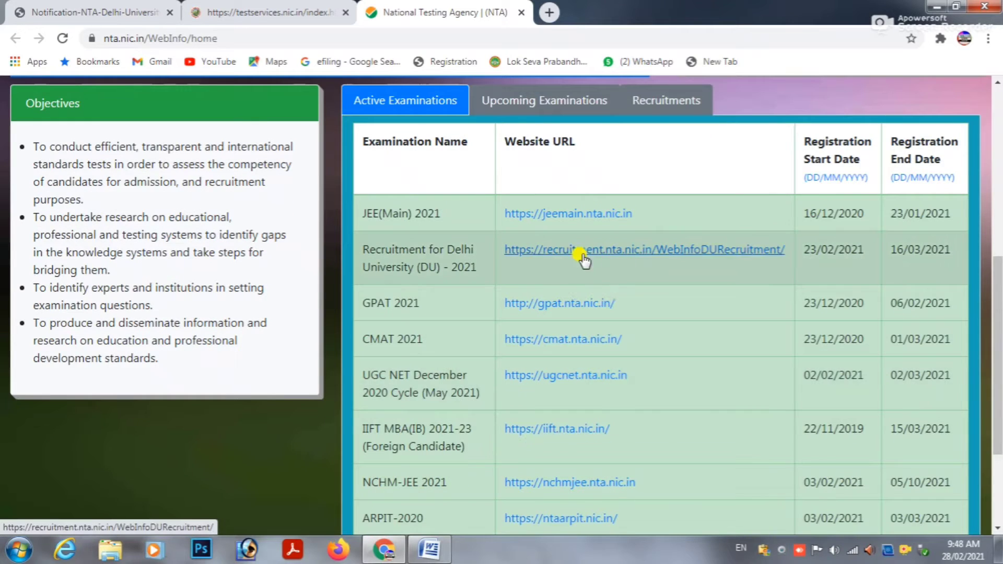
Open the Delhi University recruitment website from its listed URL and highlight the Introduction heading.
left_click(600, 250)
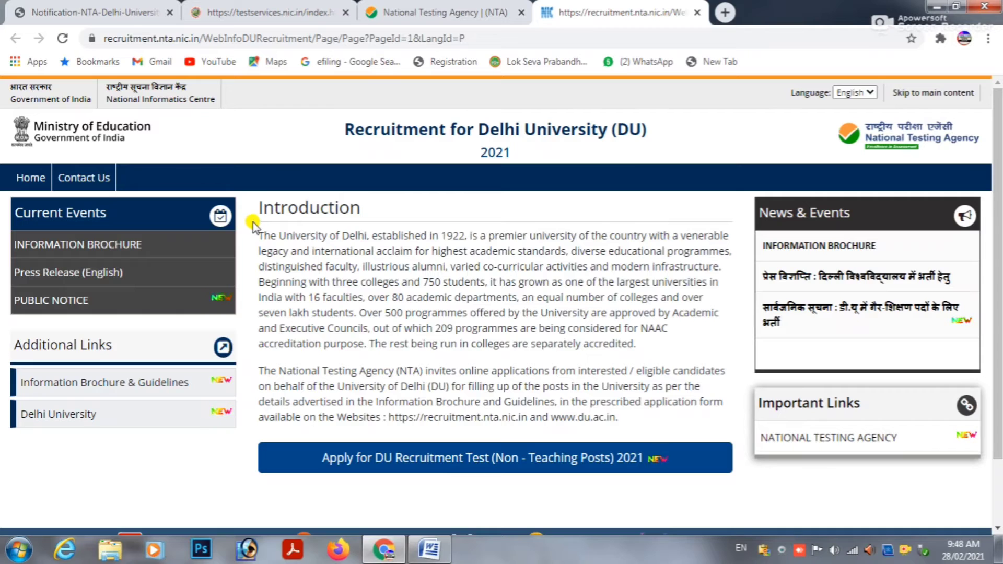
left_click_drag(264, 208, 361, 214)
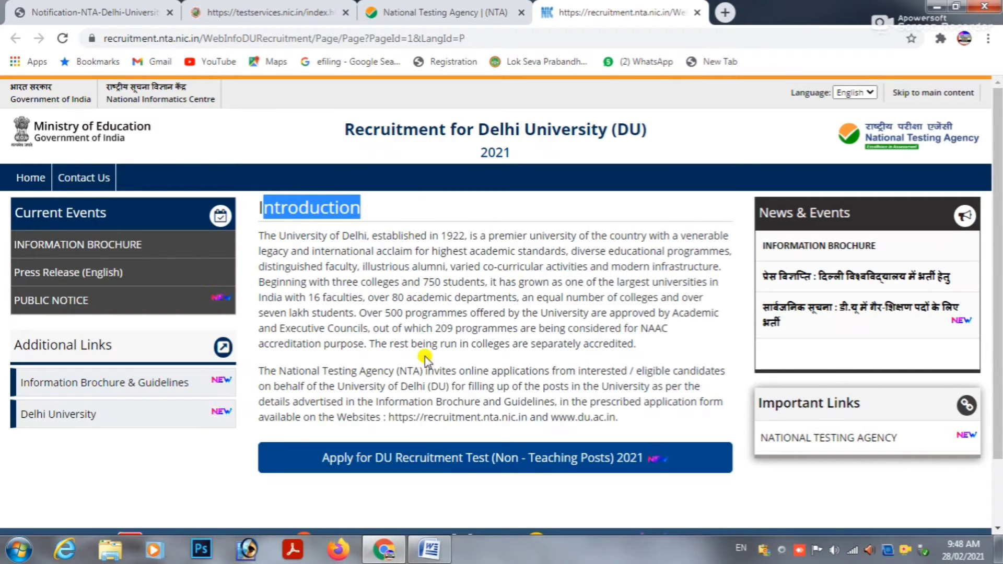
Open the DU Recruitment Test (Non - Teaching Posts) 2021 application portal and highlight its sign-in heading, Steps to apply online heading and Application Form label.
left_click(353, 469)
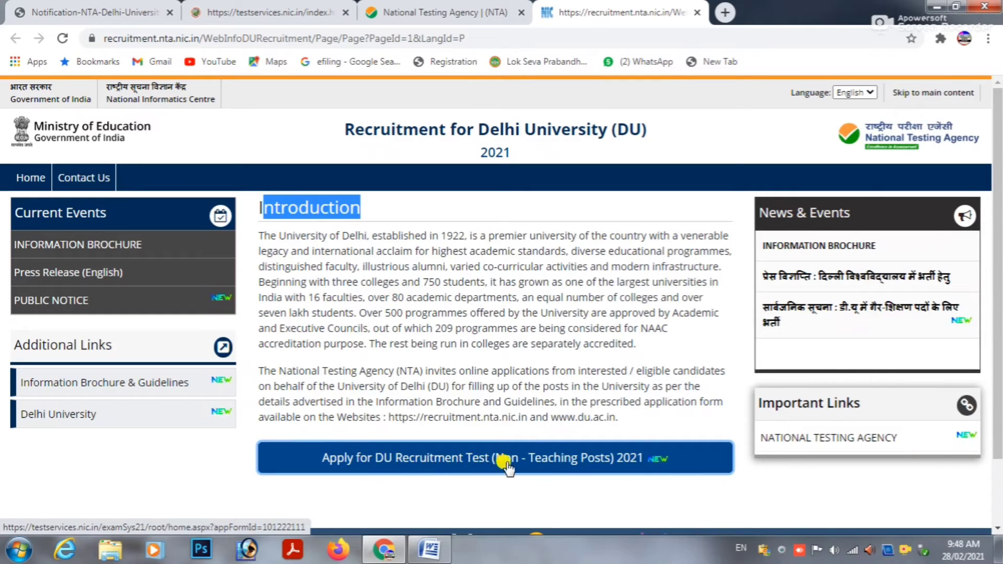
left_click(561, 466)
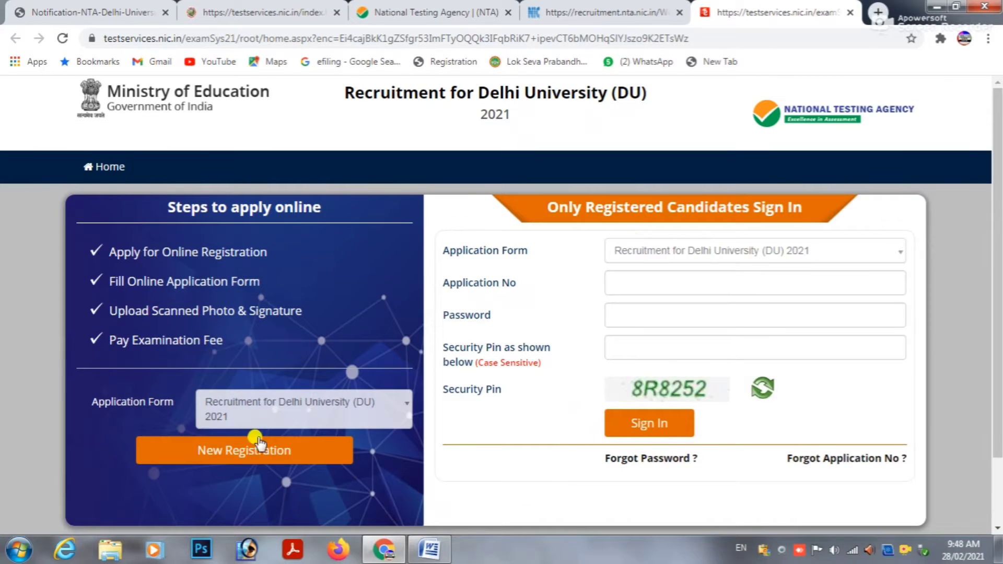
scroll(237, 326, "down", 1)
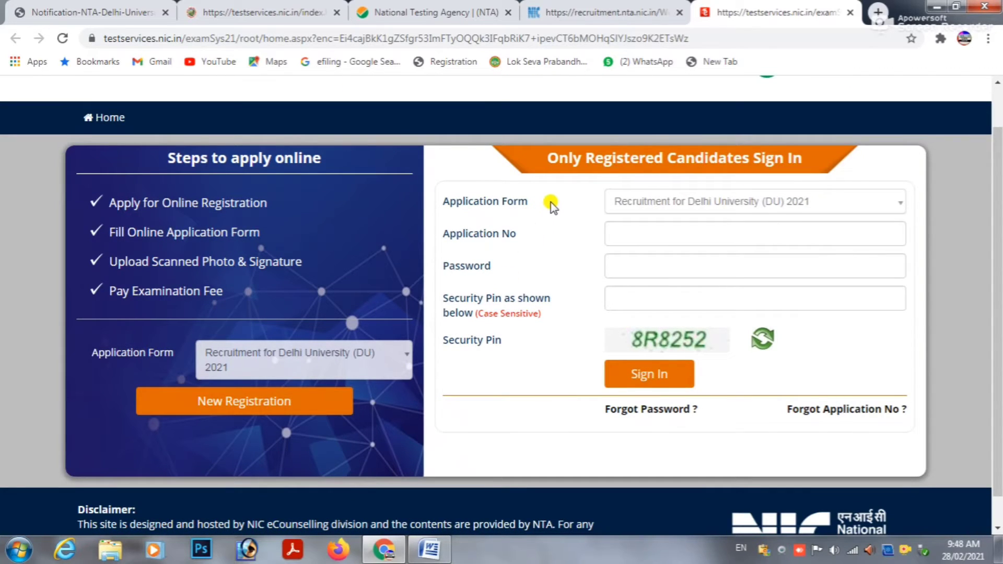
left_click_drag(544, 166, 817, 157)
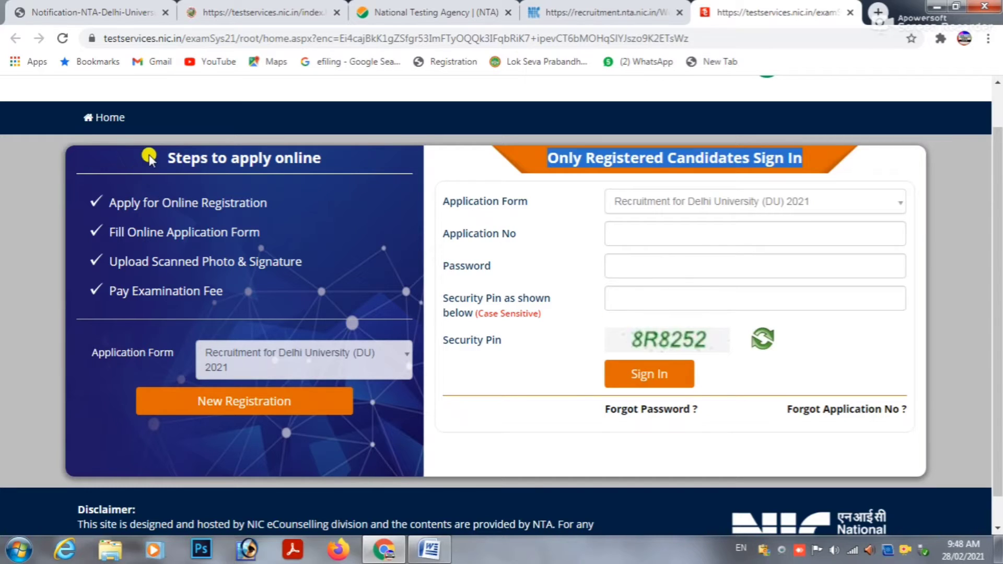
left_click_drag(149, 158, 322, 161)
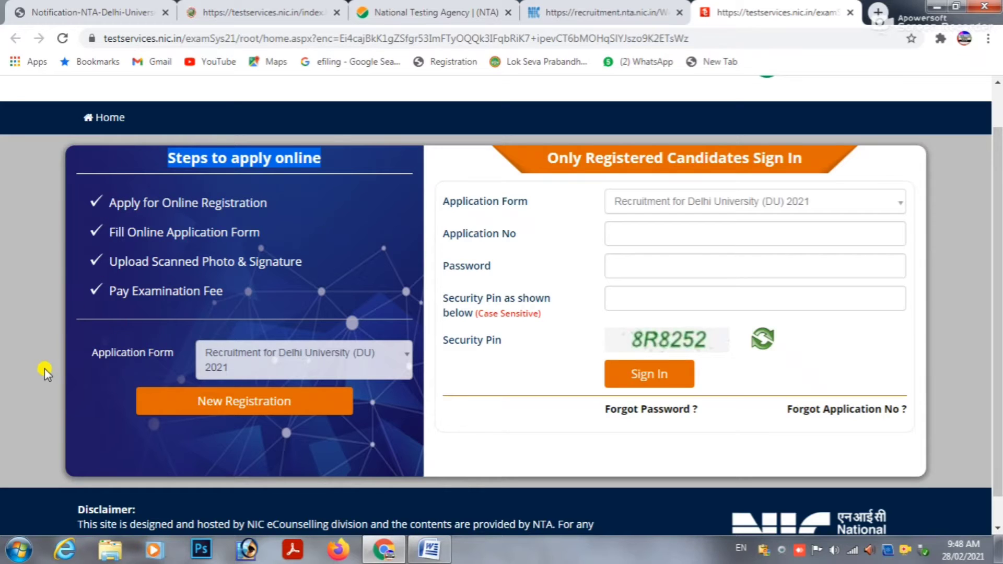
left_click_drag(83, 356, 216, 361)
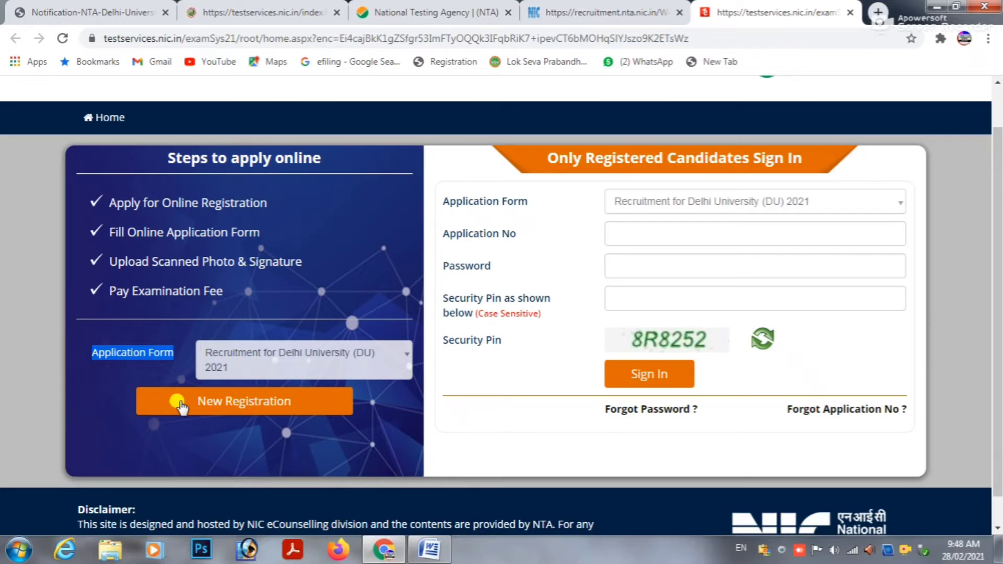
Start a new registration and proceed through its instructions page, with the declaration accepted, to the registration form.
left_click(230, 402)
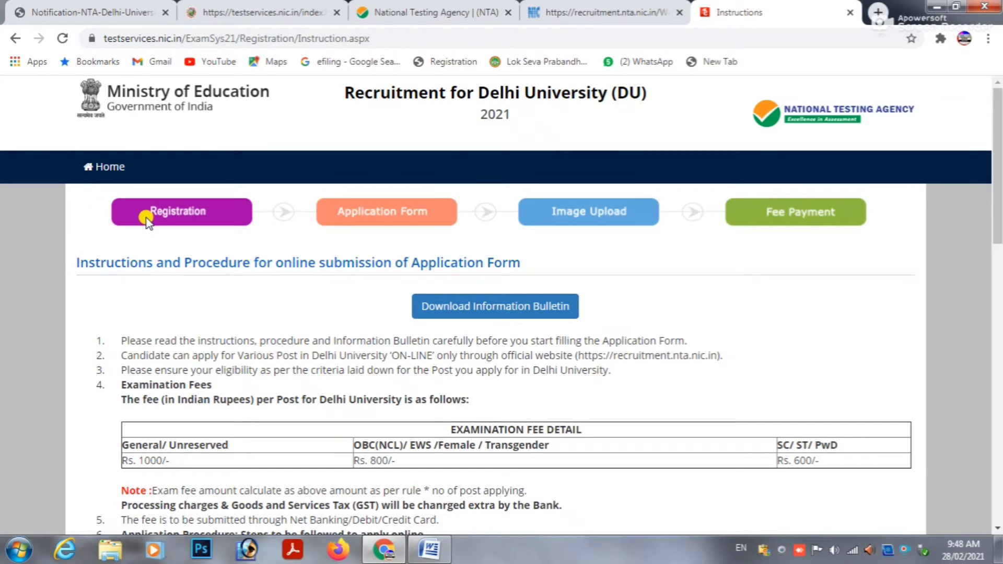
left_click_drag(143, 215, 307, 216)
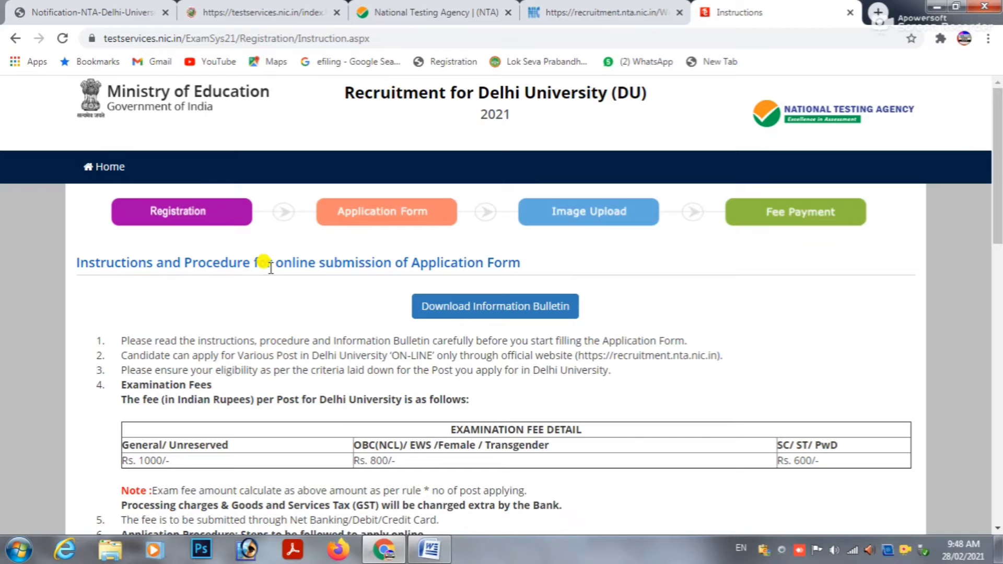
scroll(270, 267, "down", 5)
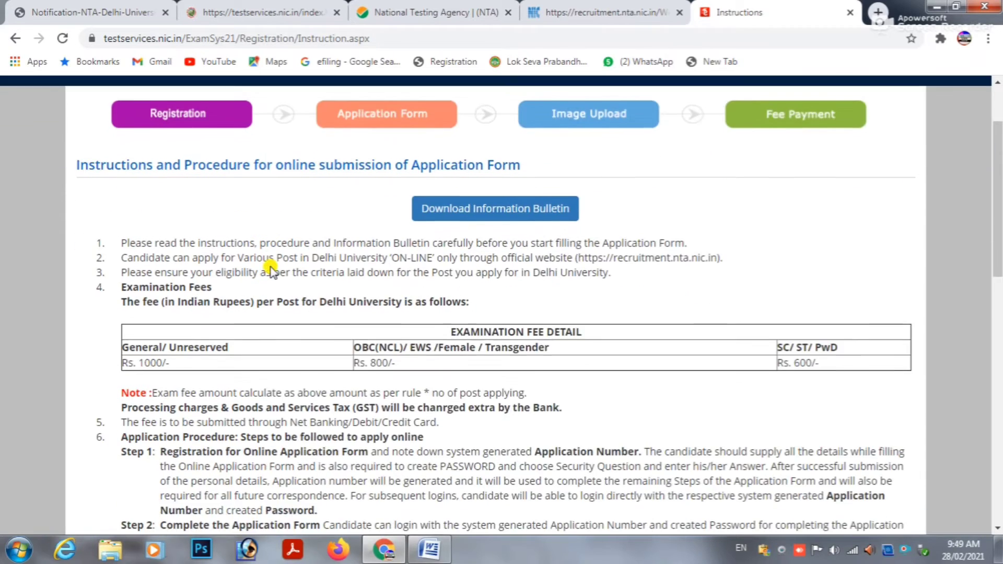
scroll(617, 303, "down", 4)
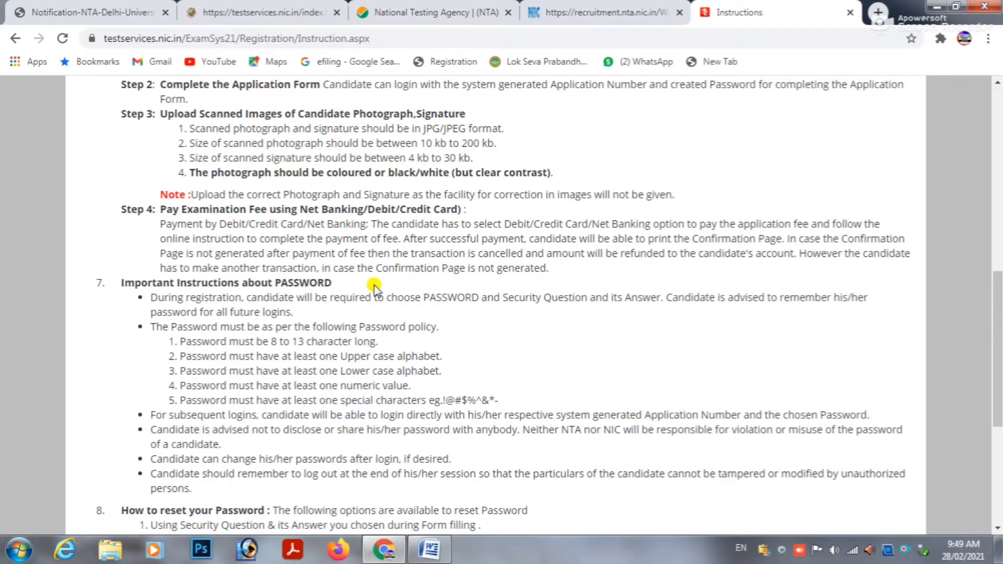
scroll(359, 286, "down", 5)
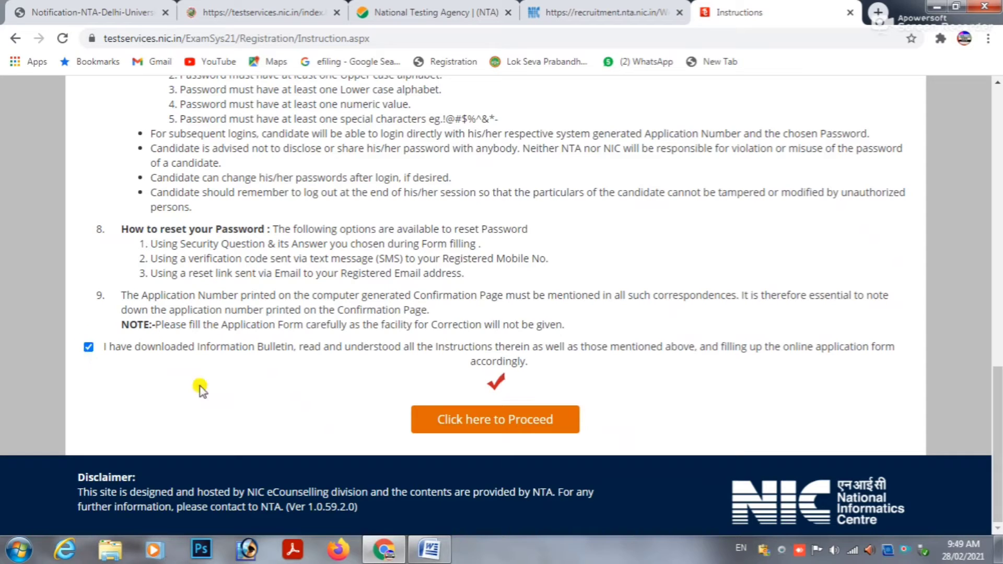
left_click(478, 420)
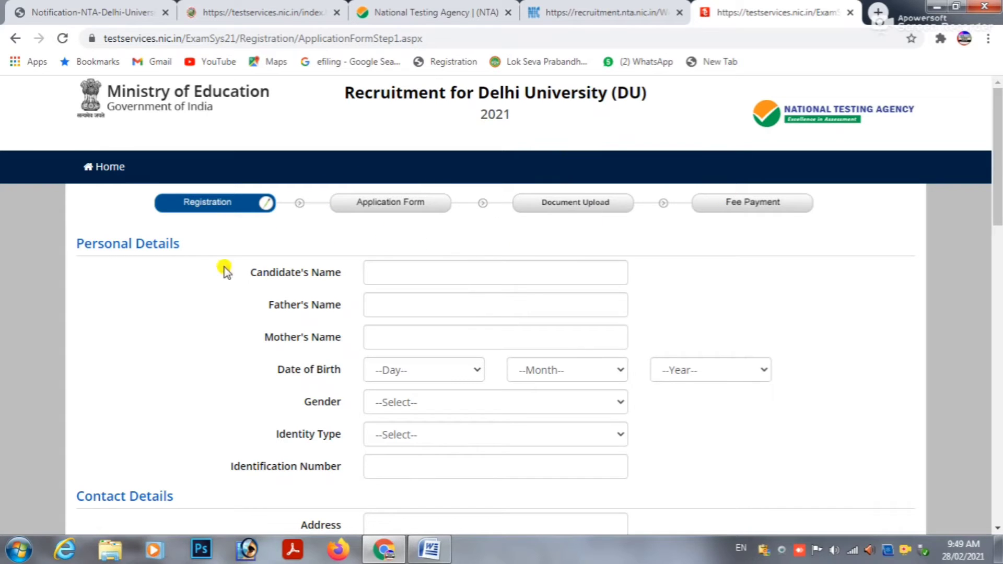
Highlight the Personal Details heading and point out the Candidate's Name, Father's Name and Mother's Name fields.
left_click_drag(81, 246, 179, 244)
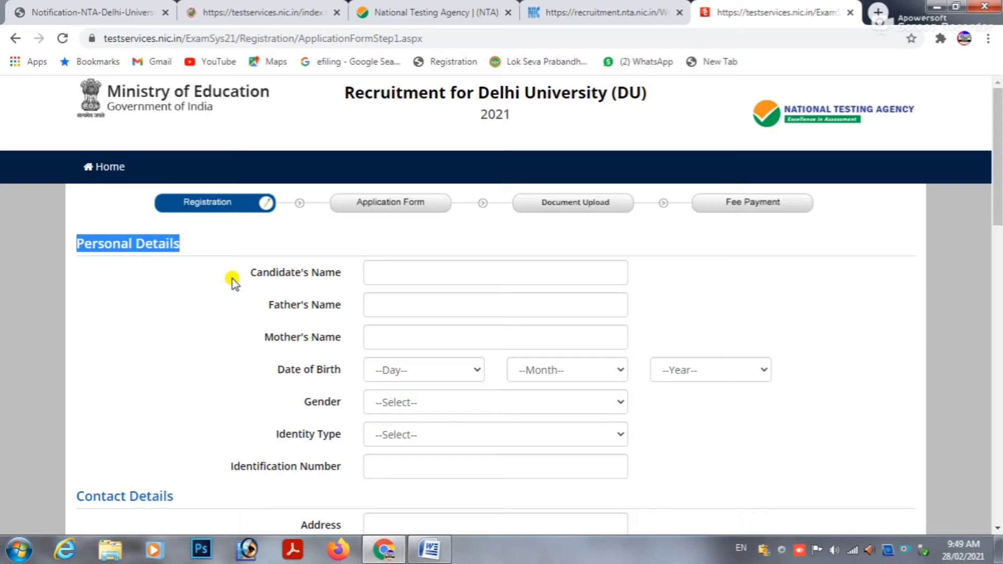
left_click_drag(255, 273, 385, 269)
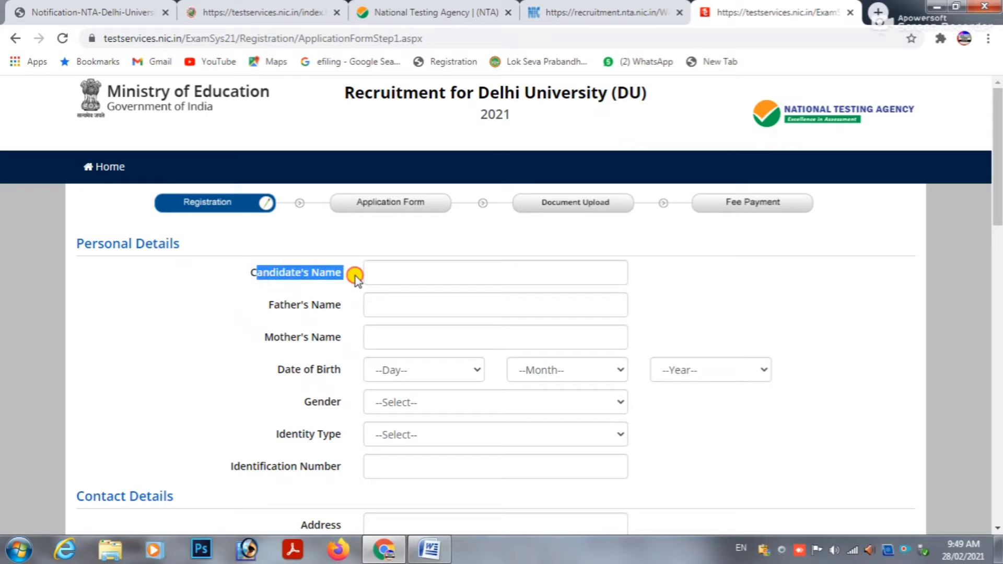
left_click(391, 272)
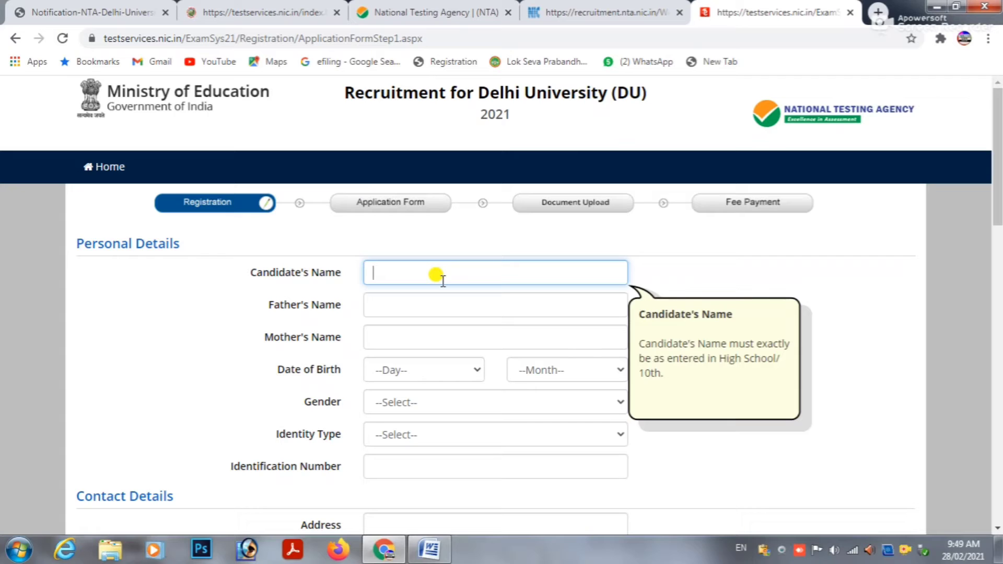
left_click_drag(269, 305, 363, 300)
left_click(370, 307)
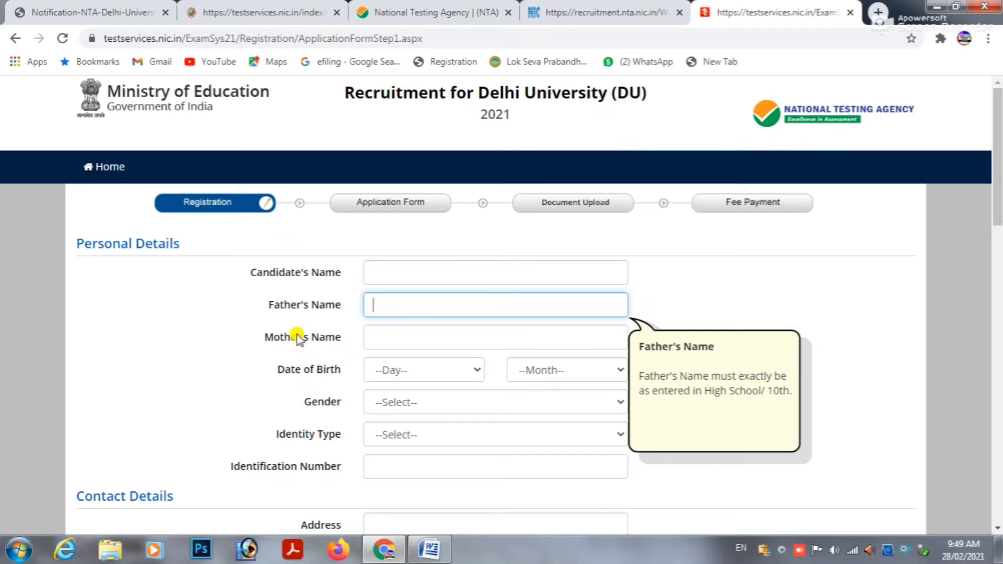
left_click_drag(245, 337, 347, 339)
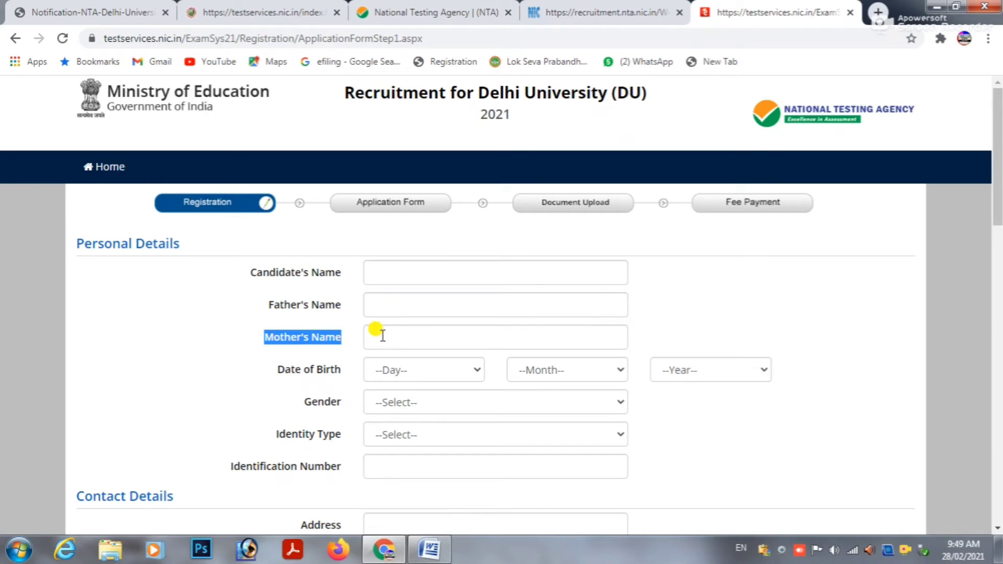
Highlight the Date of Birth and Gender labels and view their available options without choosing any.
left_click_drag(279, 372, 344, 371)
left_click(393, 371)
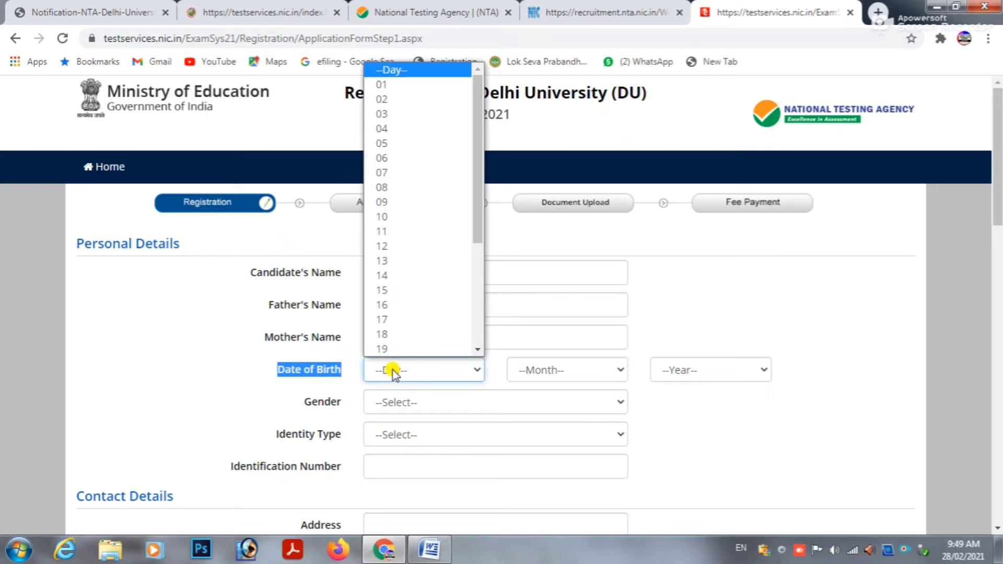
left_click(393, 372)
left_click(560, 374)
left_click(560, 375)
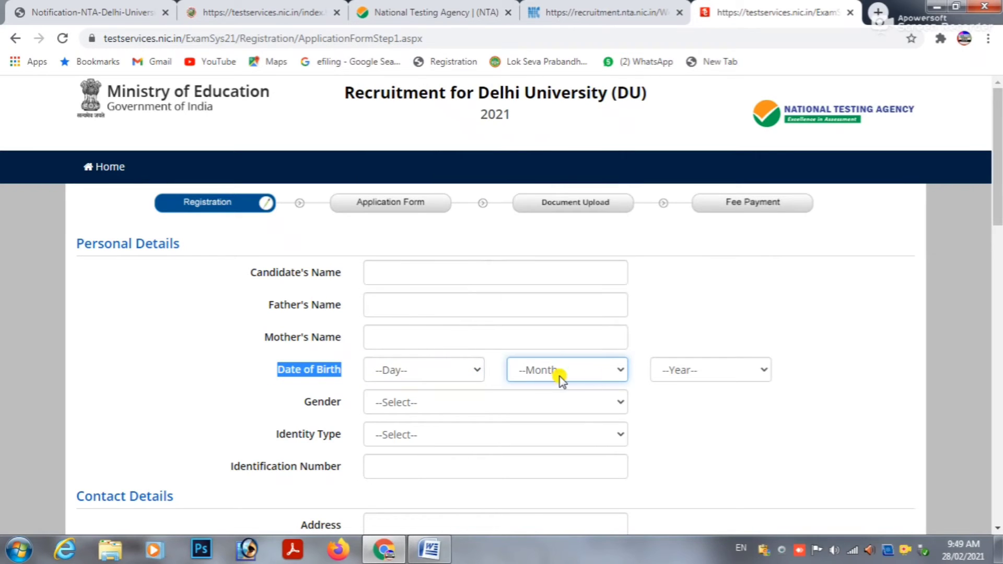
left_click(724, 375)
left_click(723, 375)
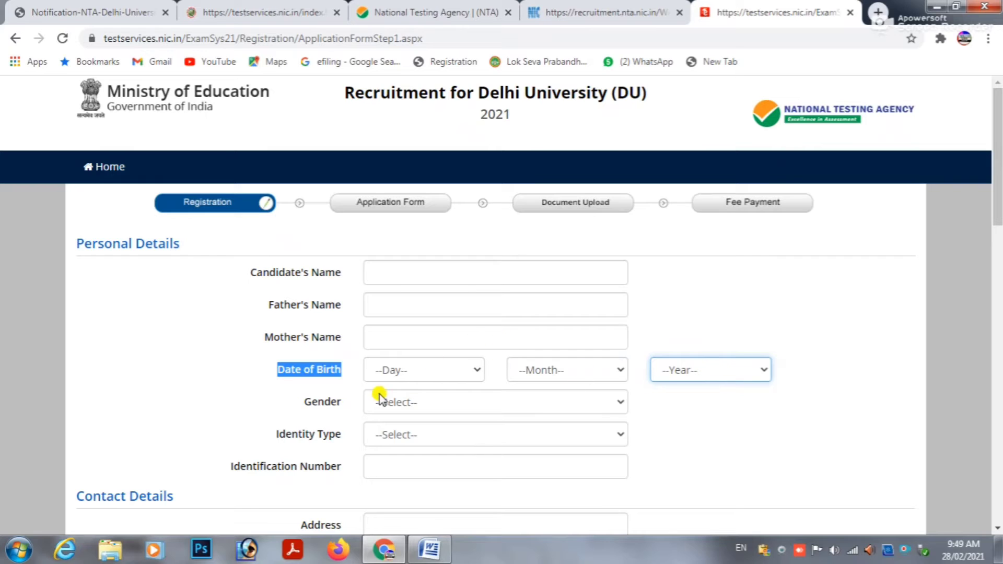
left_click(300, 401)
left_click(392, 406)
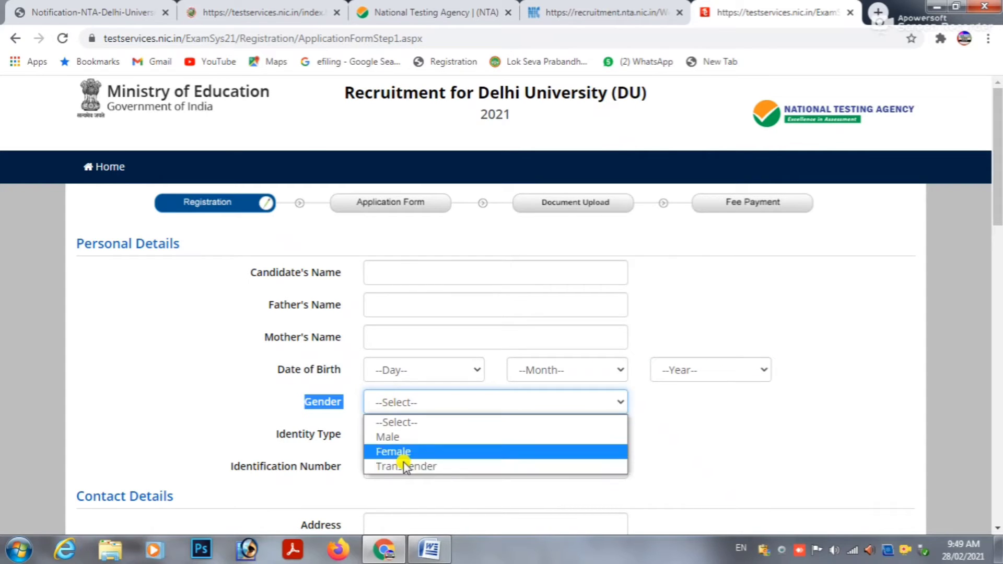
left_click(294, 400)
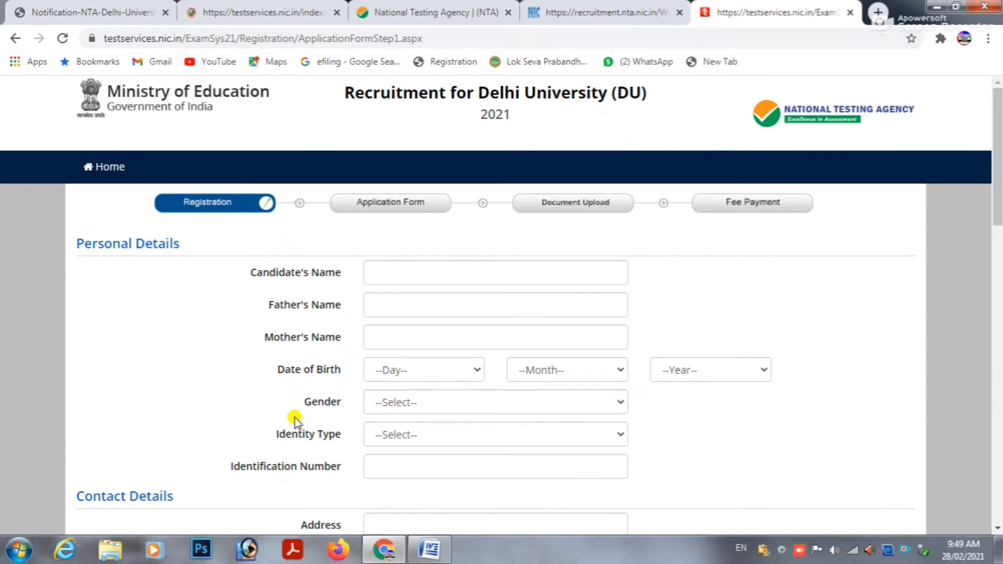
View the accepted Identity Type options without choosing one and point out the Identification Number field.
left_click_drag(265, 426, 347, 437)
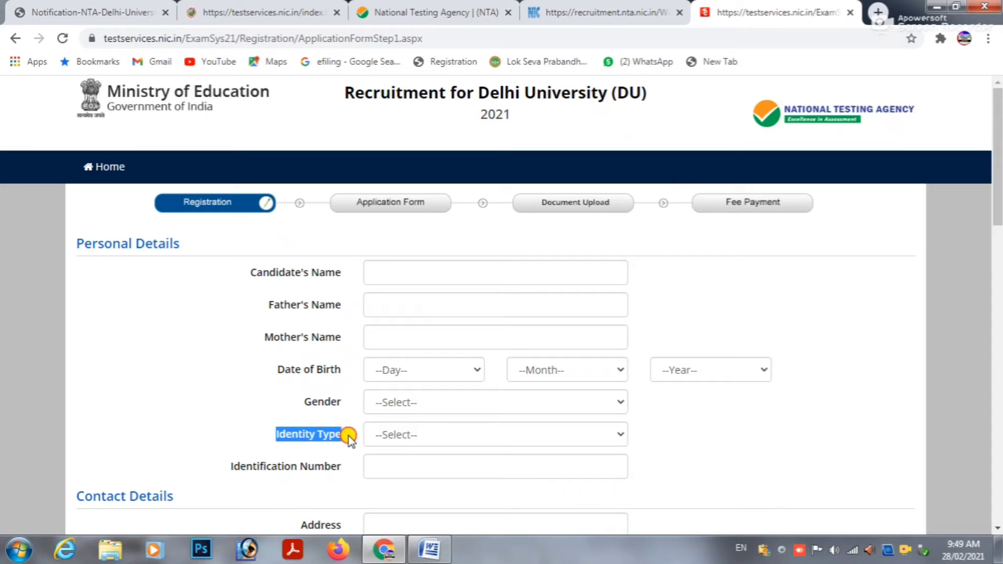
left_click(397, 434)
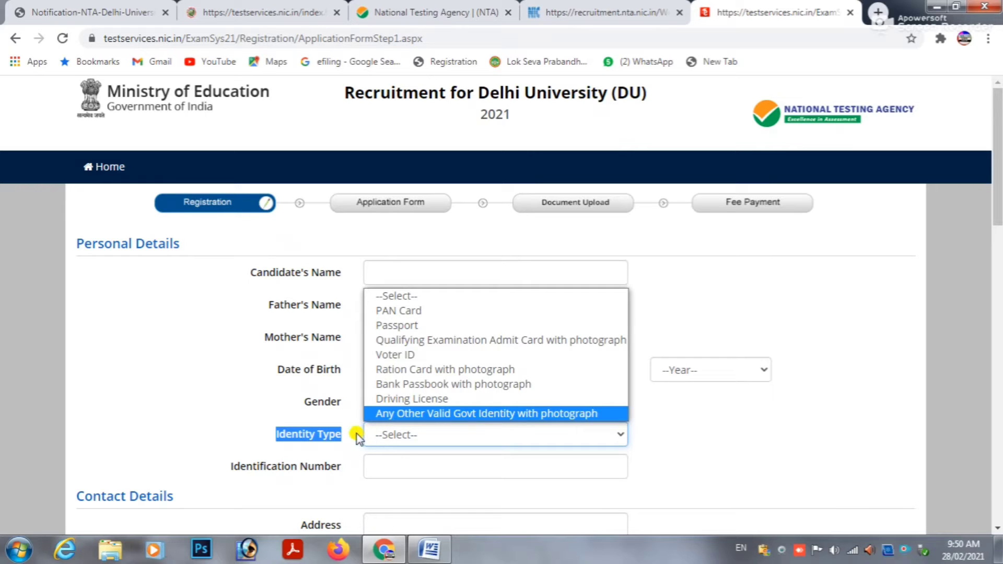
left_click(264, 435)
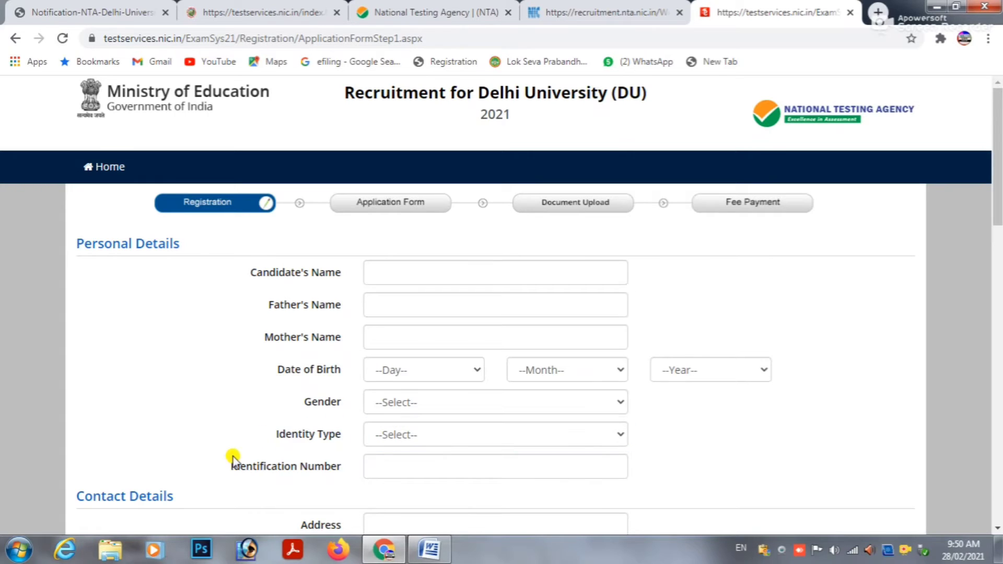
left_click_drag(233, 460, 337, 484)
left_click(371, 472)
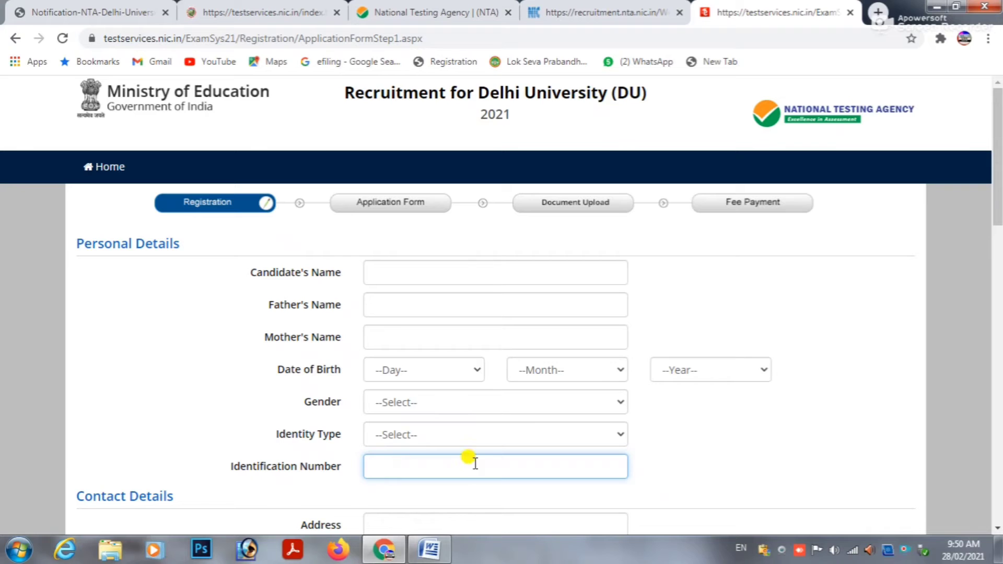
Highlight the Contact Details heading and point out the Address, Locality(Optional) and City/Town/Village fields.
scroll(557, 456, "down", 1)
scroll(558, 453, "down", 3)
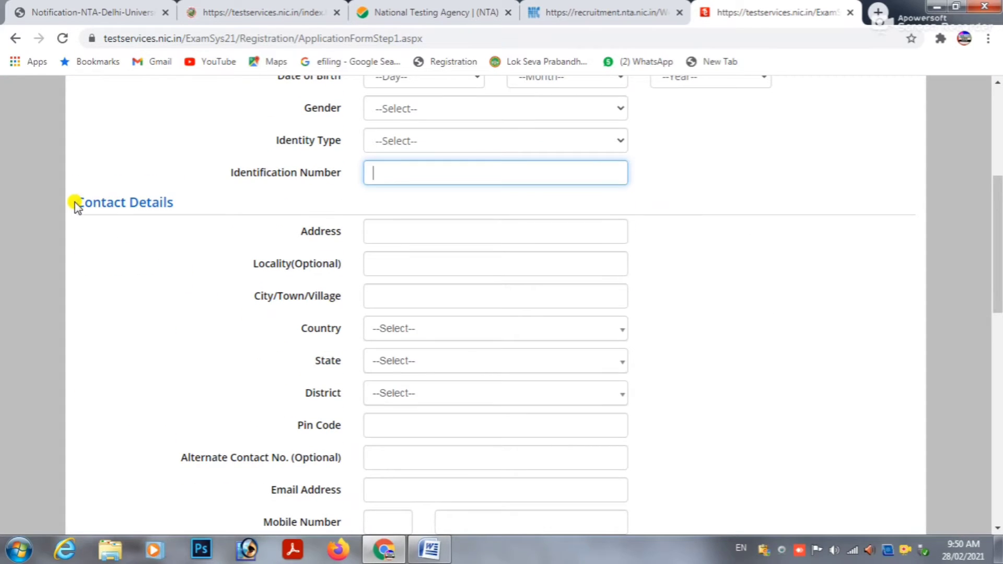
left_click_drag(75, 204, 175, 203)
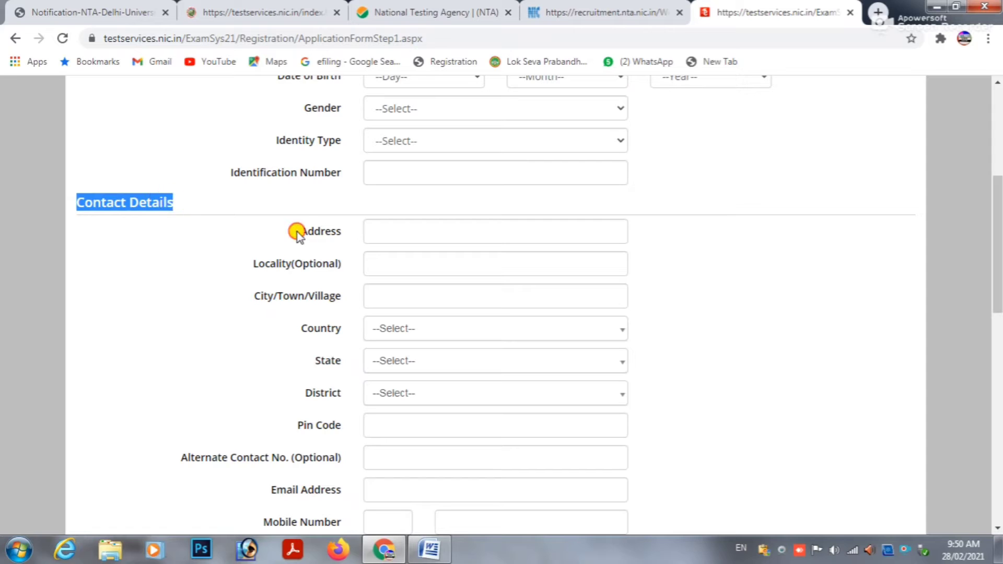
left_click_drag(299, 231, 341, 231)
left_click(394, 233)
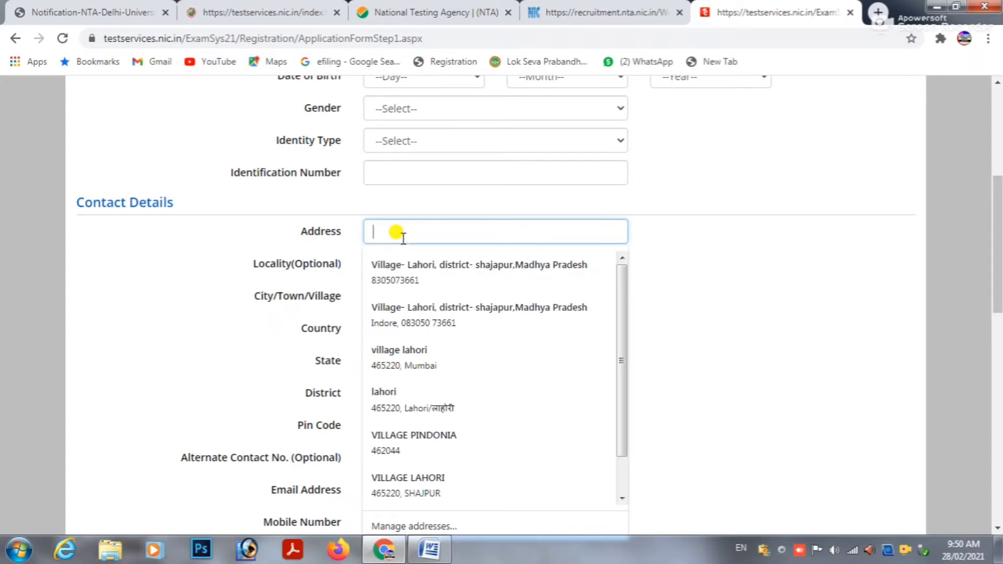
left_click(262, 243)
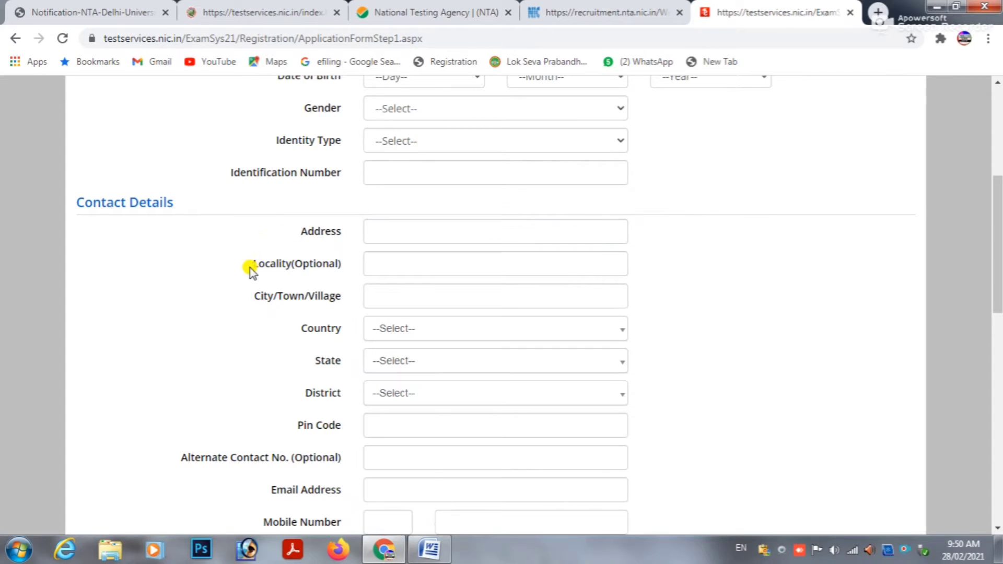
left_click_drag(270, 259, 338, 263)
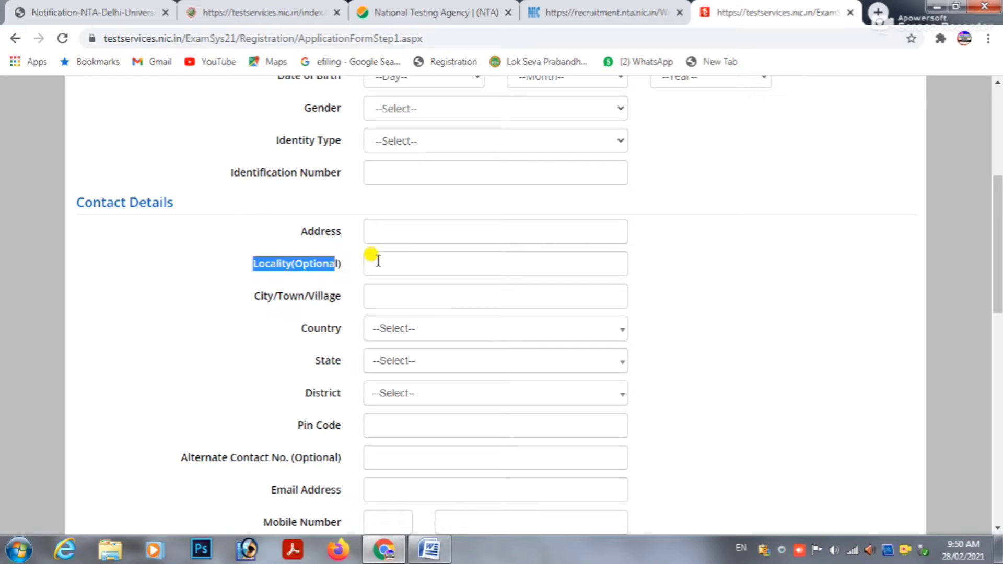
left_click_drag(236, 295, 383, 291)
Set the contact country to India and point out the State, District and Pin Code fields.
left_click_drag(294, 329, 335, 329)
left_click(389, 331)
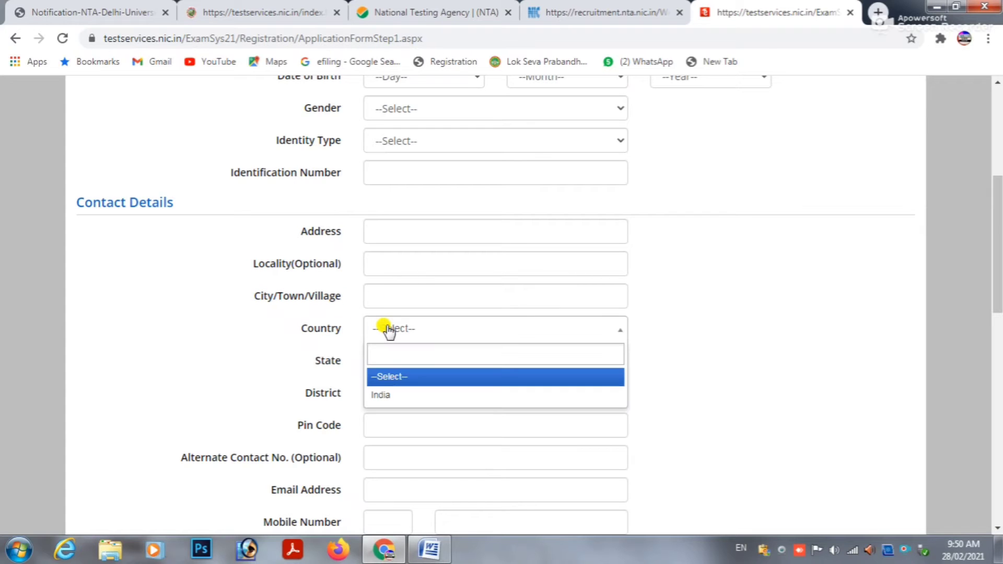
left_click(385, 396)
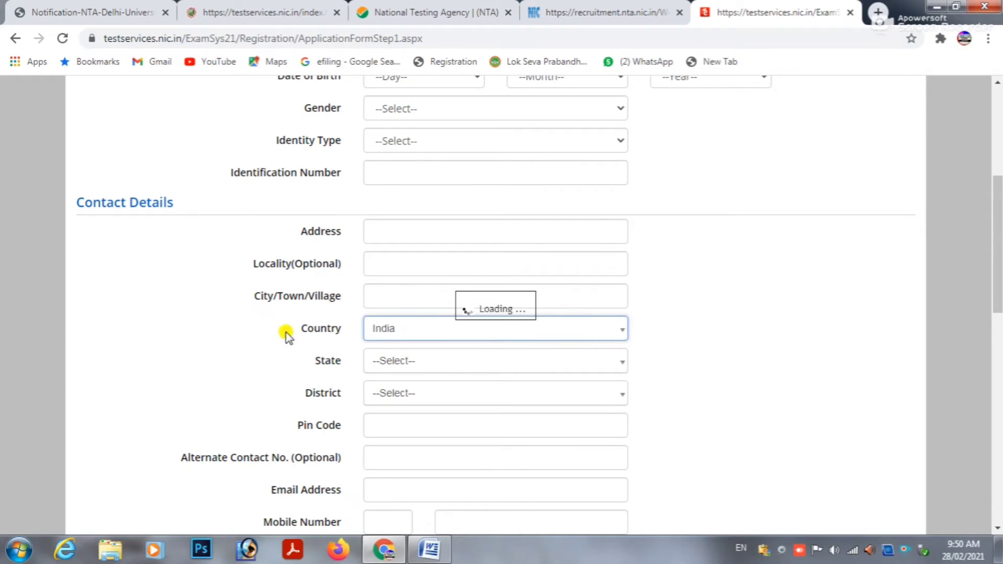
left_click_drag(313, 365, 359, 365)
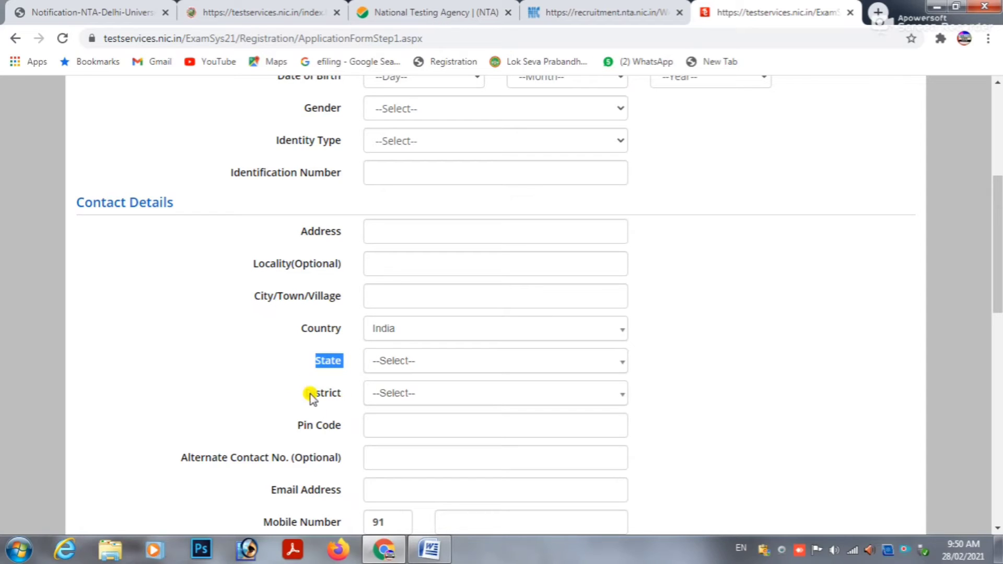
left_click_drag(312, 394, 385, 426)
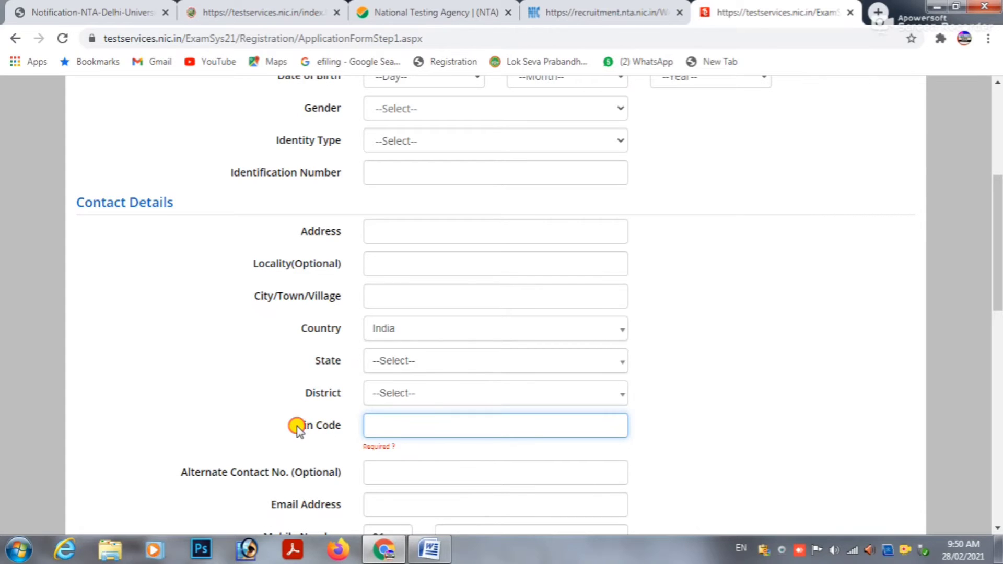
Highlight the Pin Code, Alternate Contact No. (Optional), Email Address and Mobile Number labels and point out the email and mobile fields.
left_click_drag(297, 427, 354, 427)
scroll(235, 409, "down", 3)
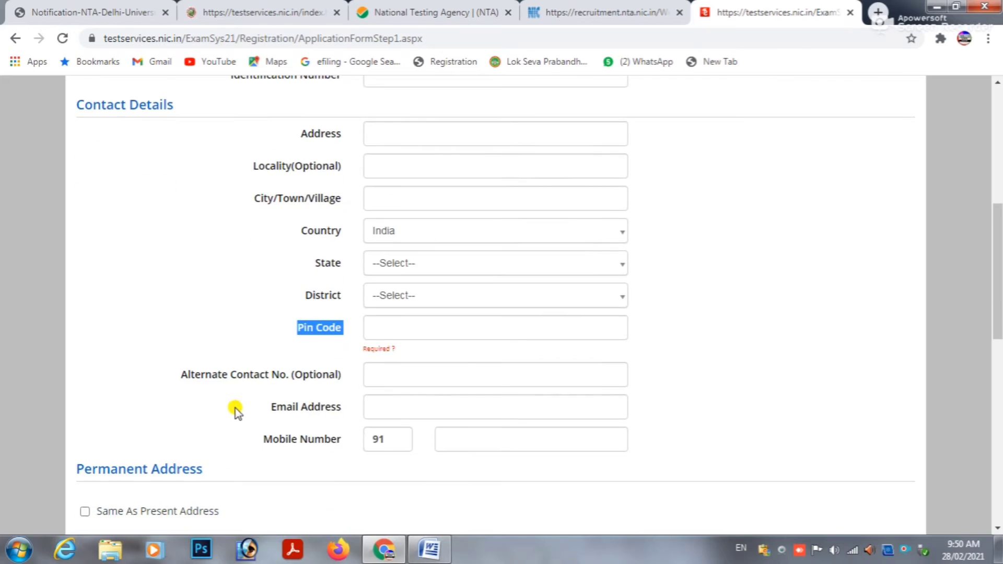
left_click(178, 331)
left_click_drag(177, 331, 329, 330)
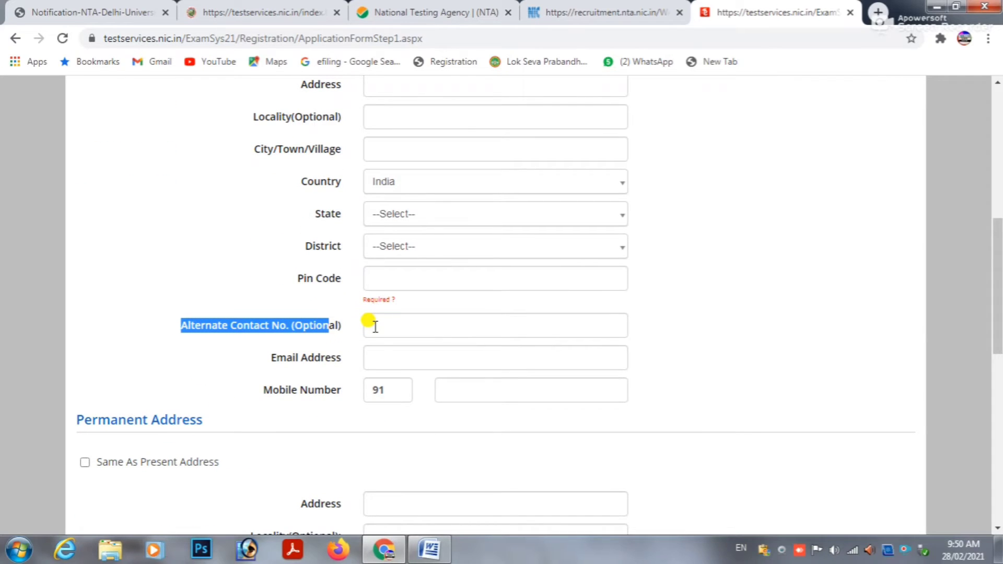
left_click_drag(260, 361, 383, 355)
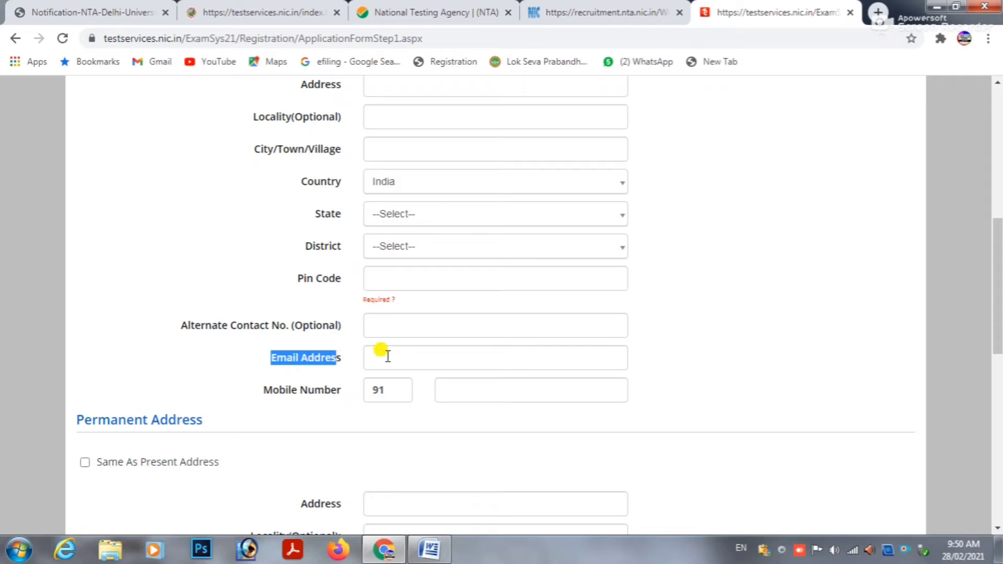
left_click(389, 357)
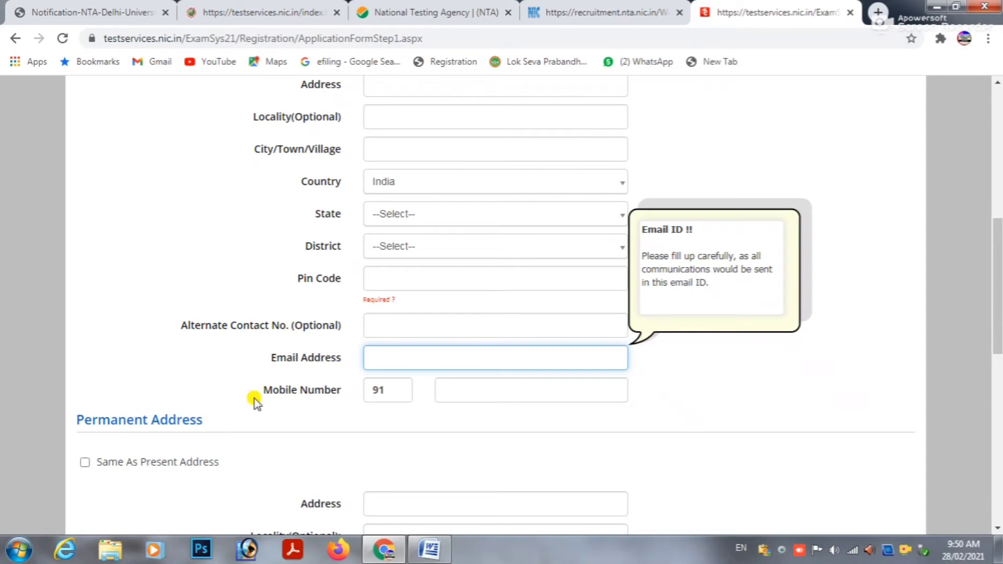
left_click_drag(261, 391, 478, 387)
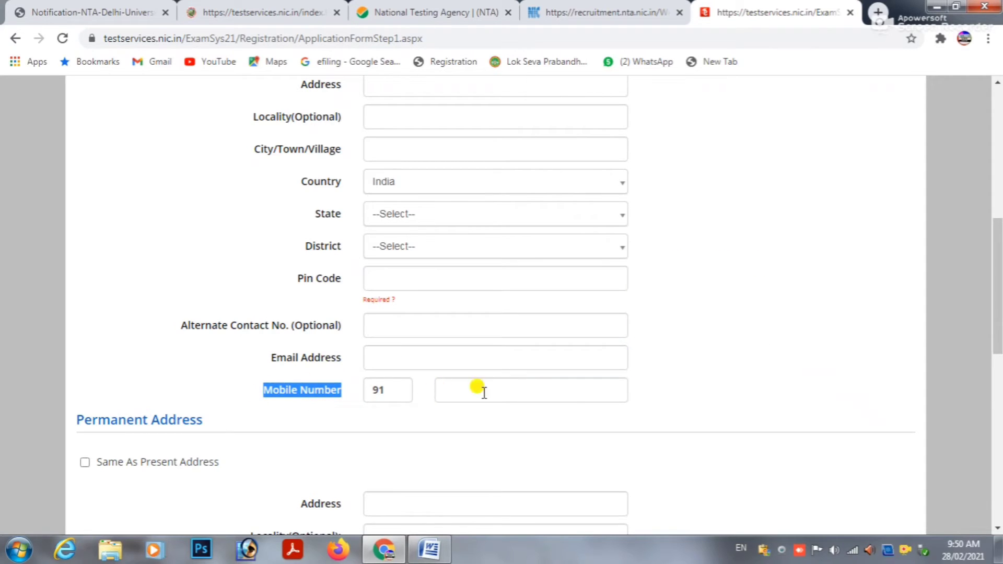
left_click(452, 391)
left_click(382, 432)
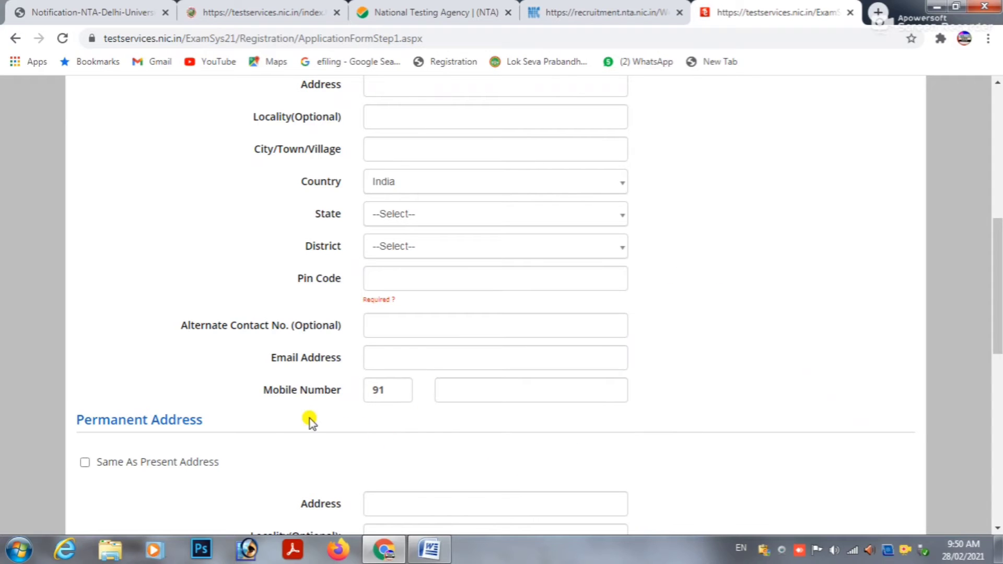
Highlight the Permanent Address and Contact Details headings to compare the two address sections of the form.
scroll(367, 256, "down", 1)
scroll(367, 256, "down", 2)
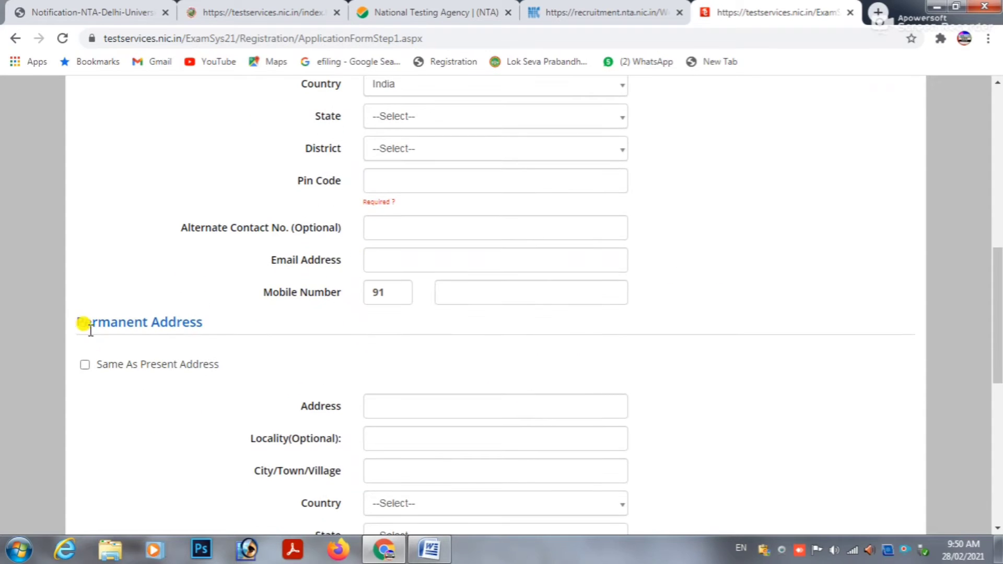
left_click_drag(68, 323, 233, 331)
scroll(118, 287, "up", 4)
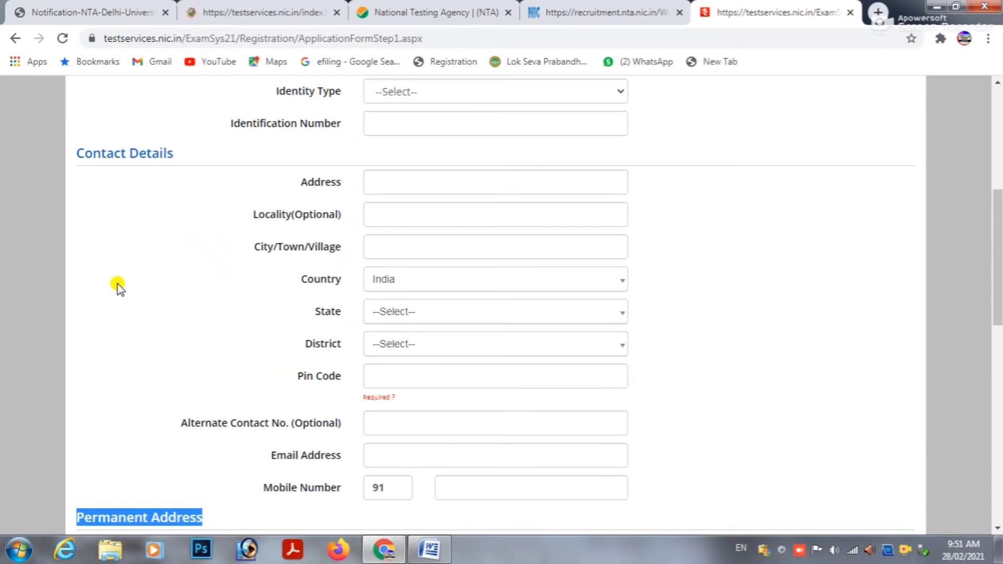
left_click_drag(71, 154, 204, 159)
scroll(131, 319, "down", 5)
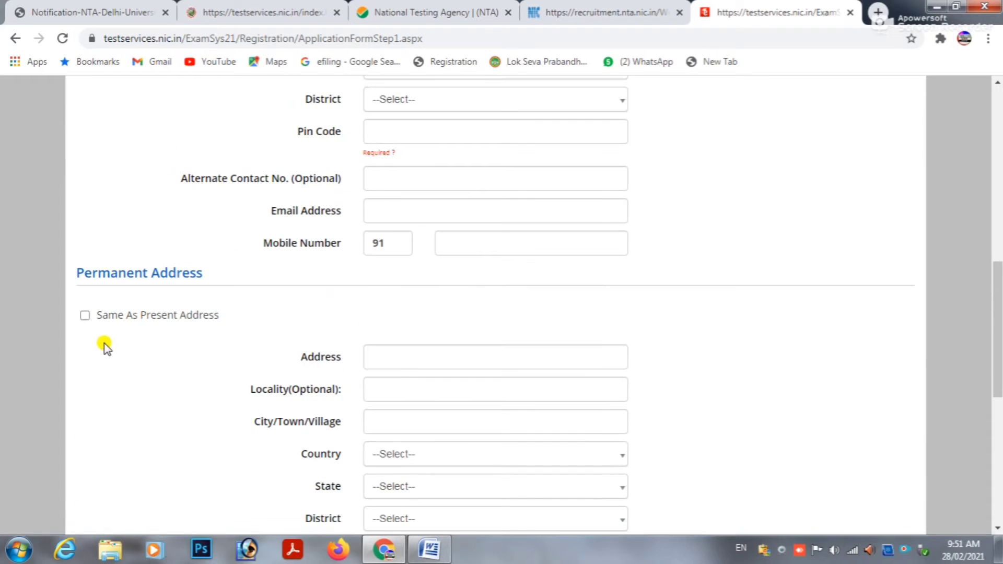
left_click_drag(74, 269, 226, 280)
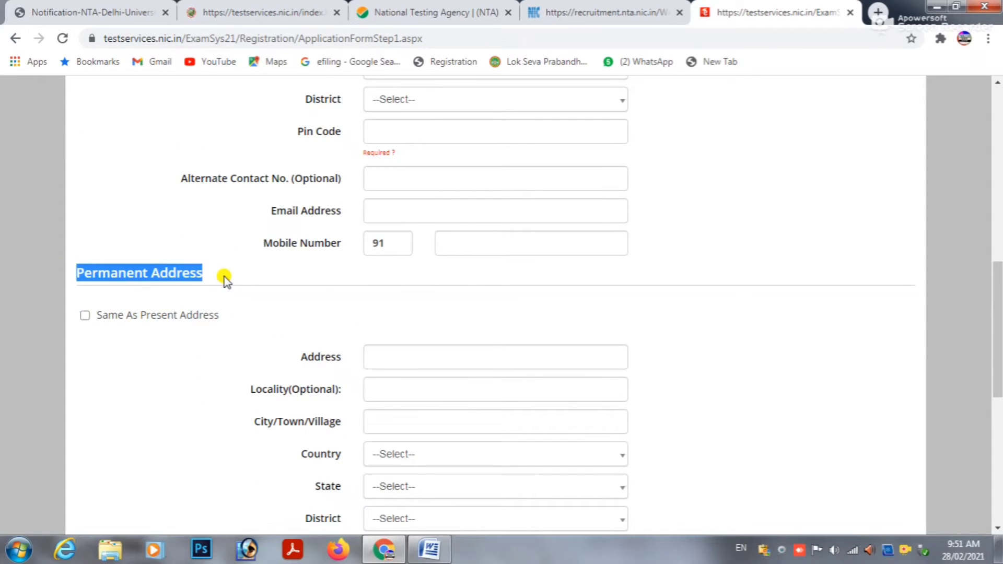
scroll(225, 280, "down", 1)
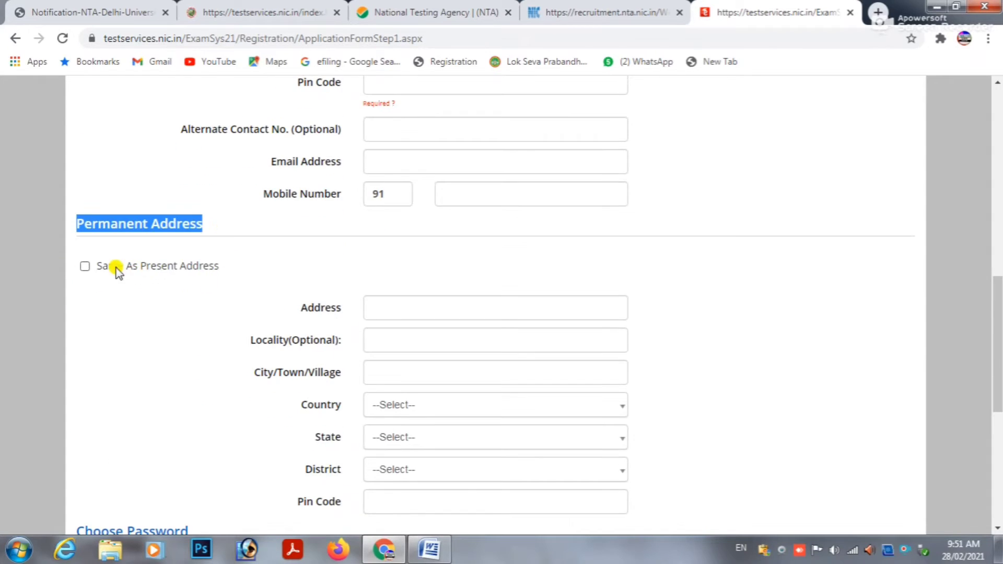
Try to set the permanent address with Same As Present Address and dismiss the resulting alert.
left_click(83, 267)
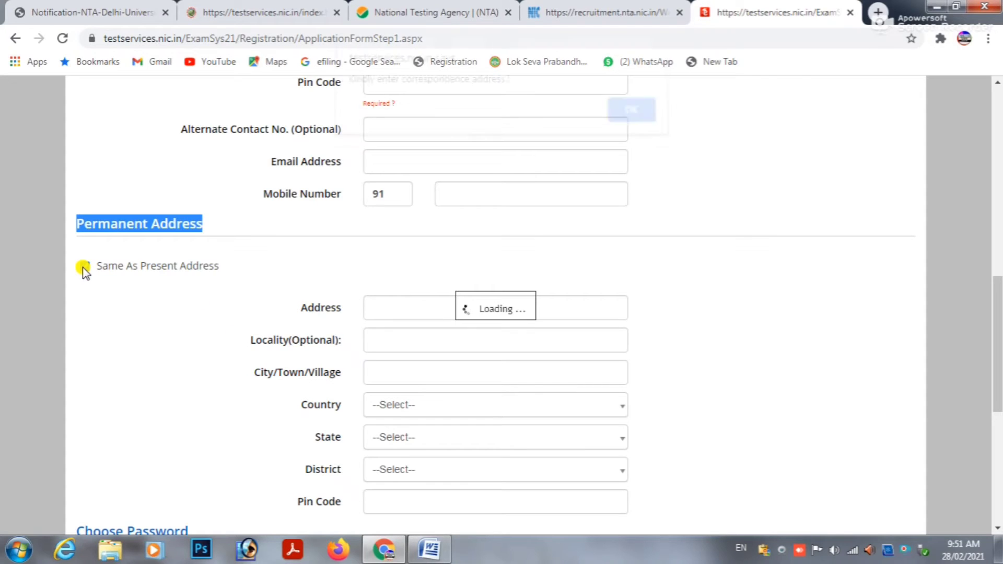
left_click(644, 119)
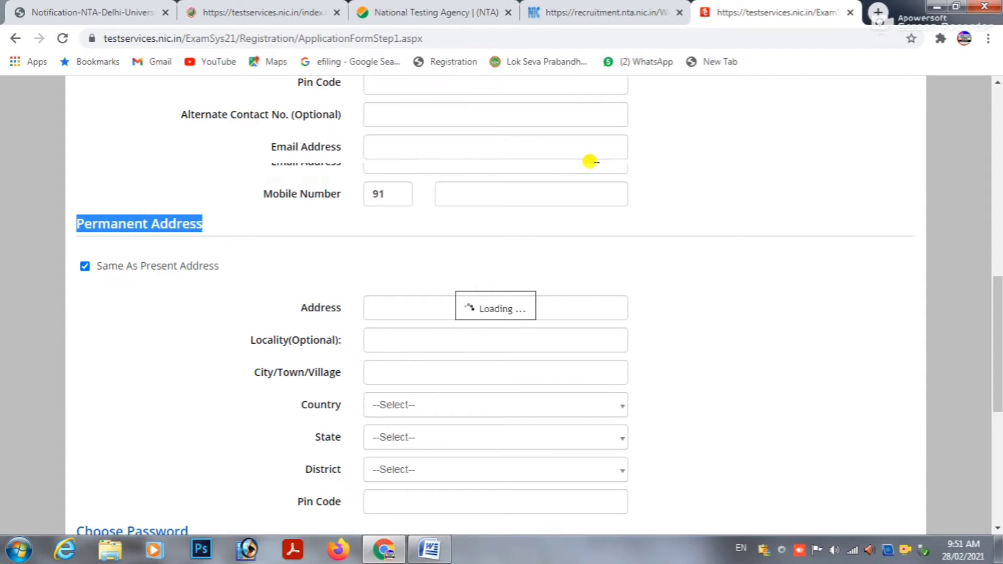
scroll(366, 215, "down", 4)
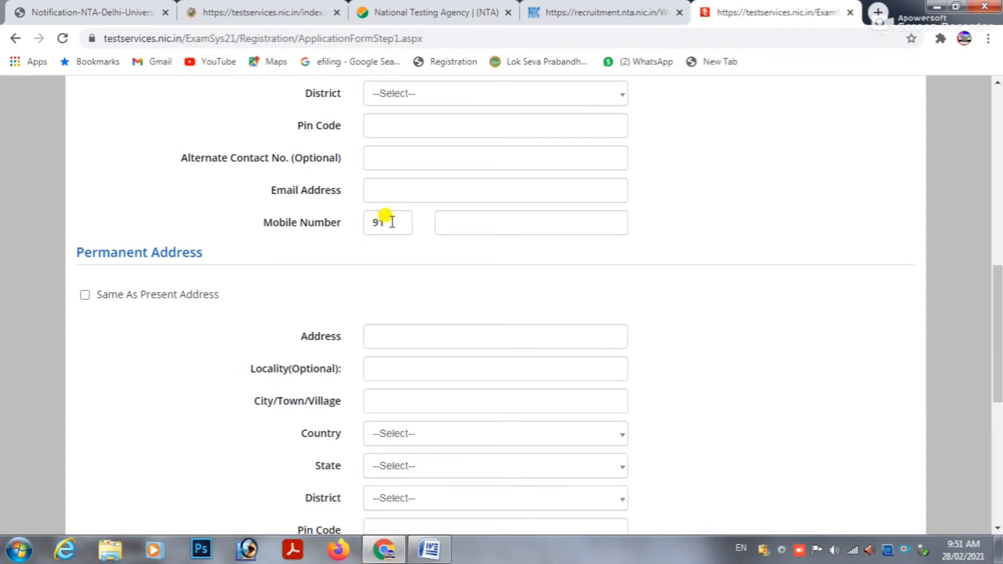
Highlight the Choose Password heading and Password label, and bring up the password field's requirements.
scroll(391, 348, "down", 1)
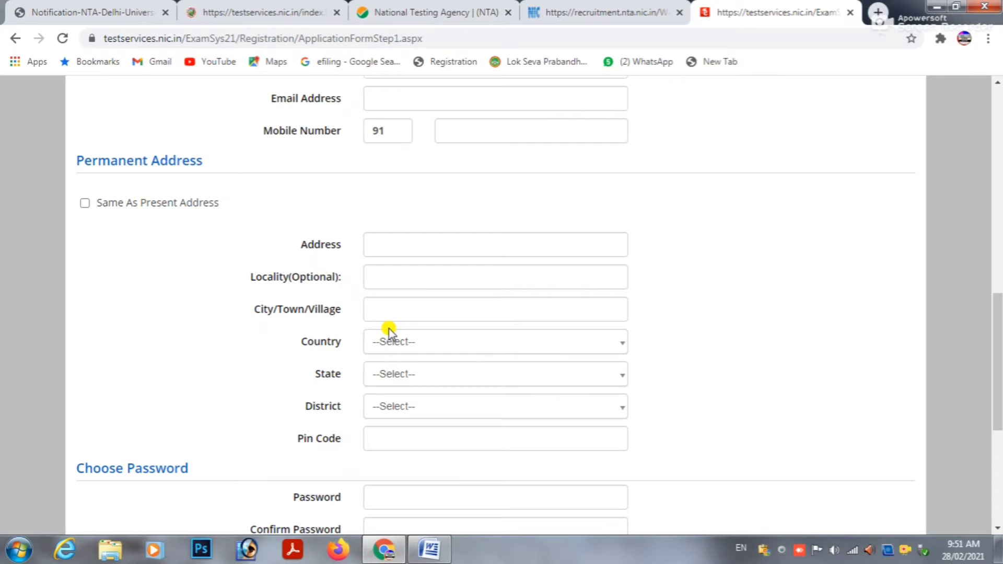
scroll(389, 330, "down", 4)
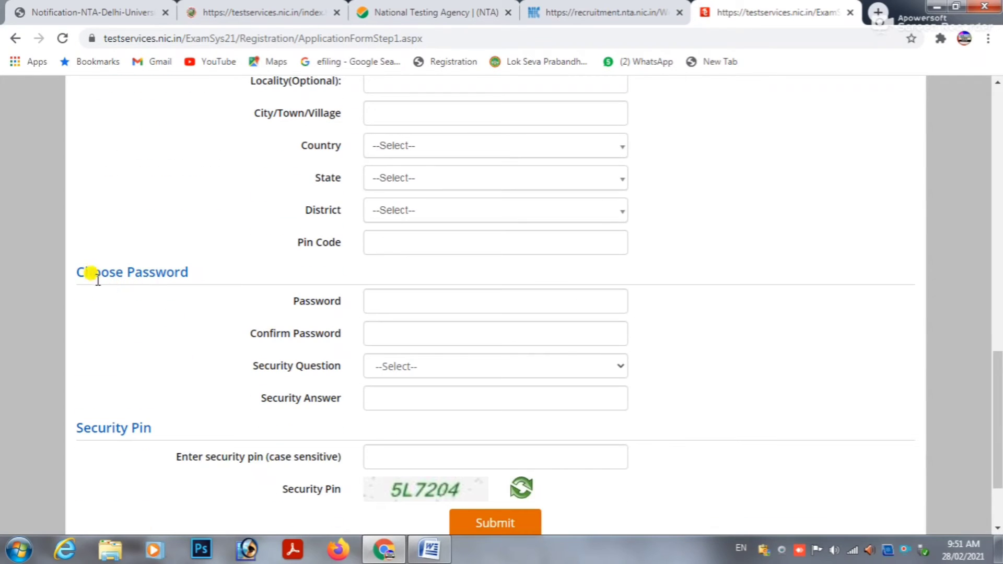
left_click_drag(80, 268, 211, 274)
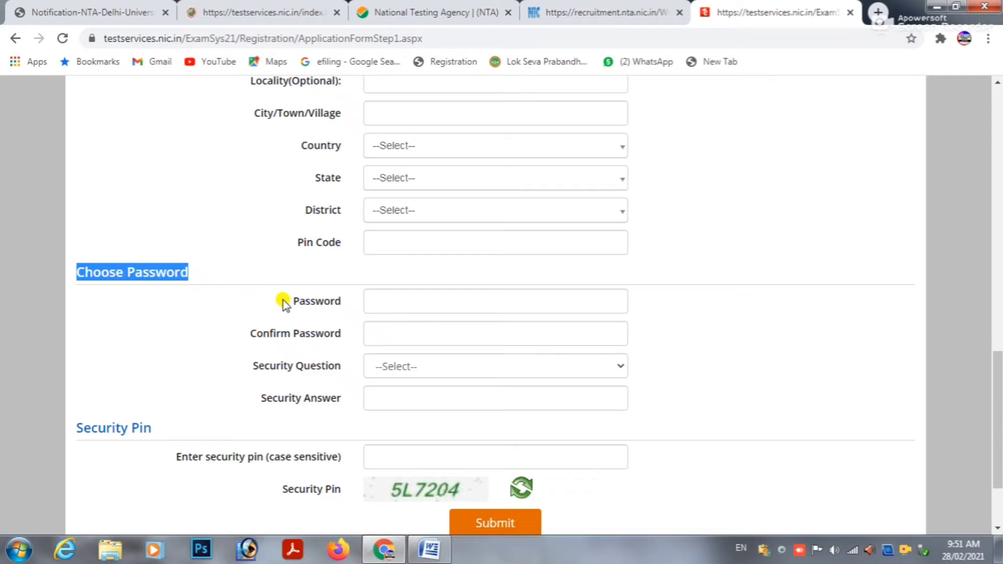
left_click_drag(282, 301, 342, 305)
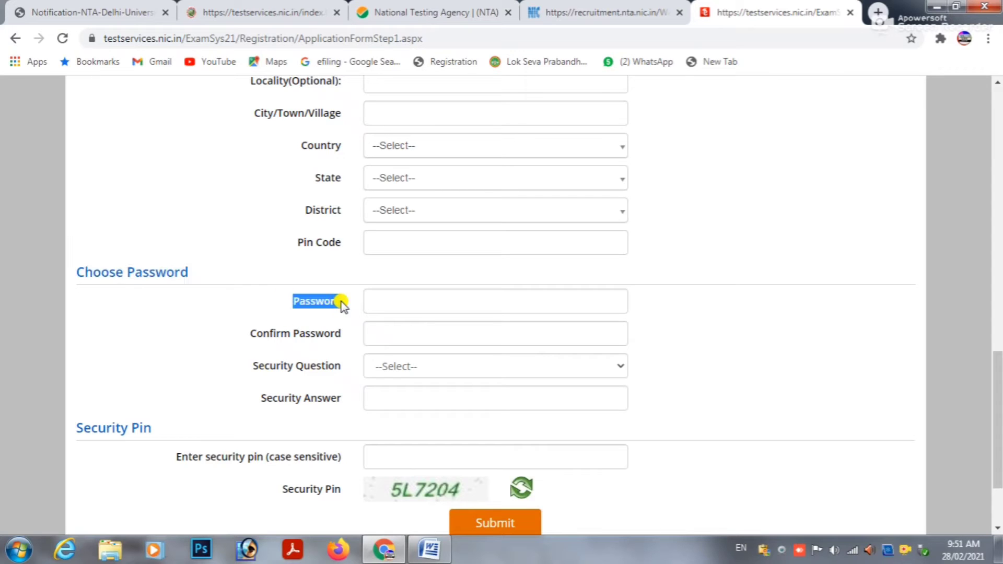
left_click(375, 301)
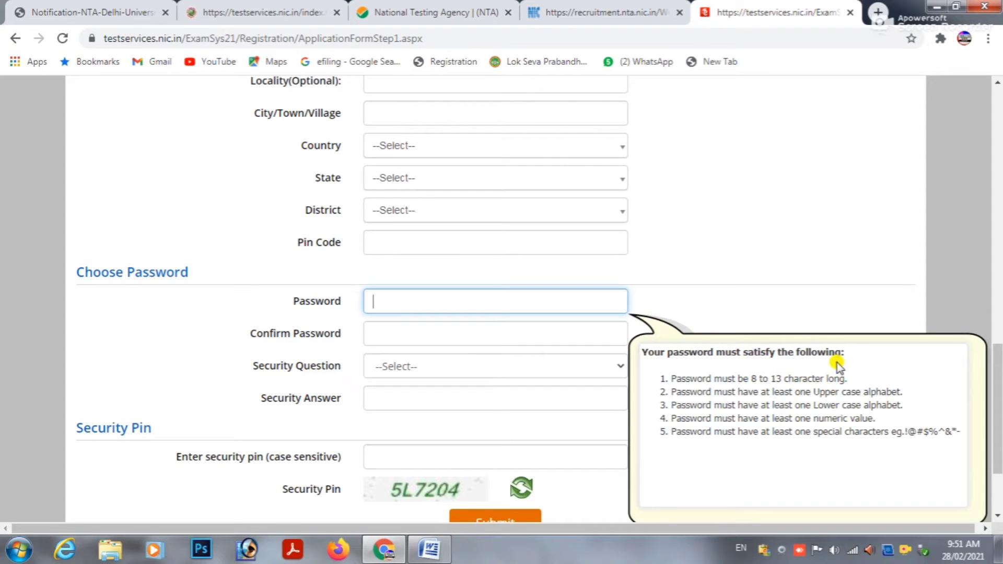
Highlight the password rules on length, letter case, numeric value and special characters, then close the requirements note.
left_click_drag(641, 352, 910, 353)
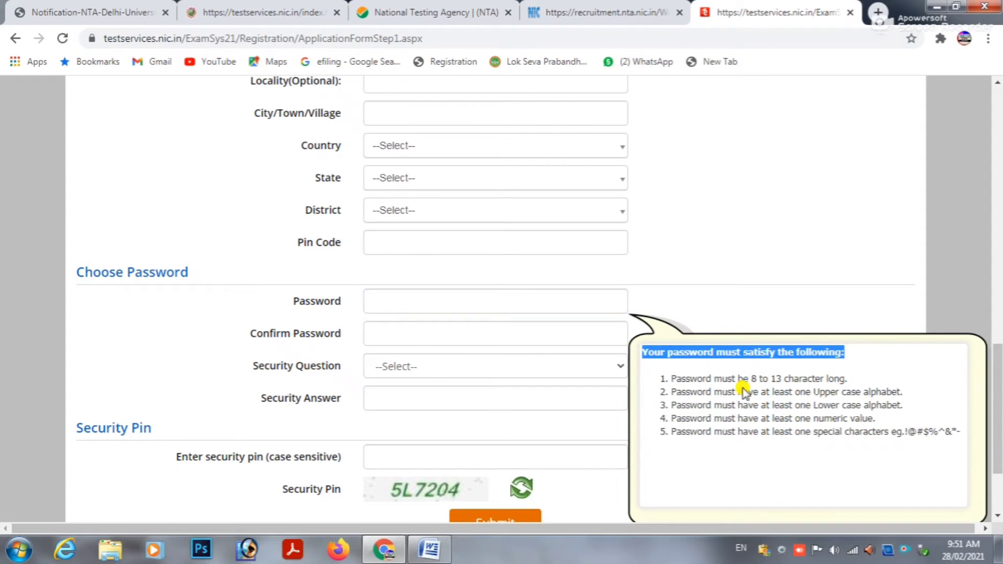
left_click_drag(671, 380, 857, 380)
left_click_drag(672, 392, 817, 409)
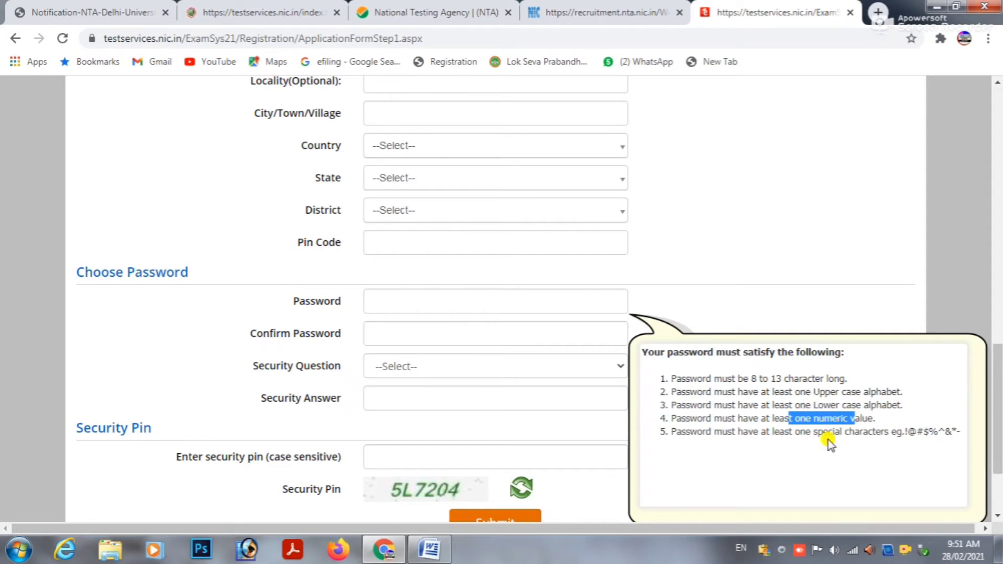
left_click_drag(918, 432, 934, 431)
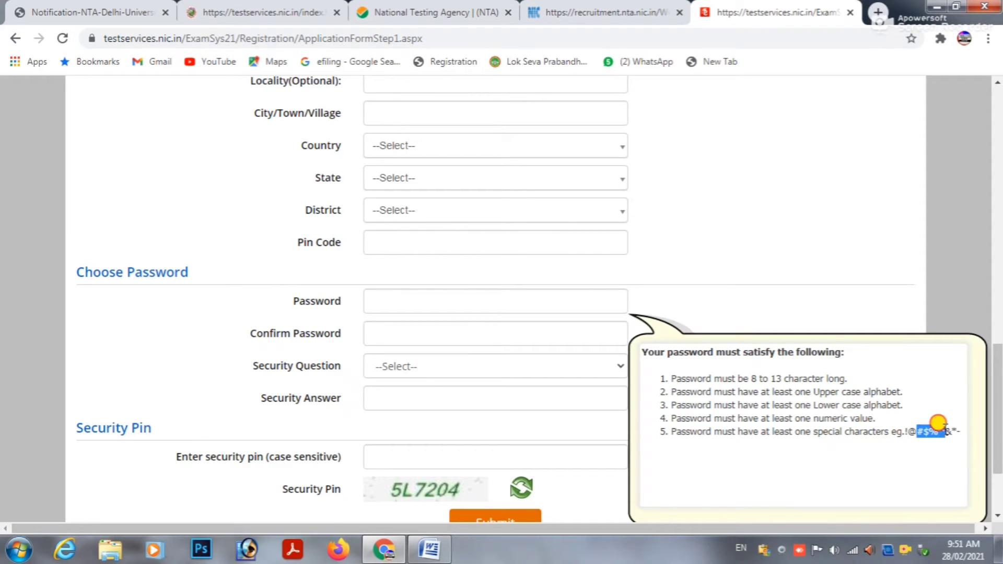
left_click(870, 452)
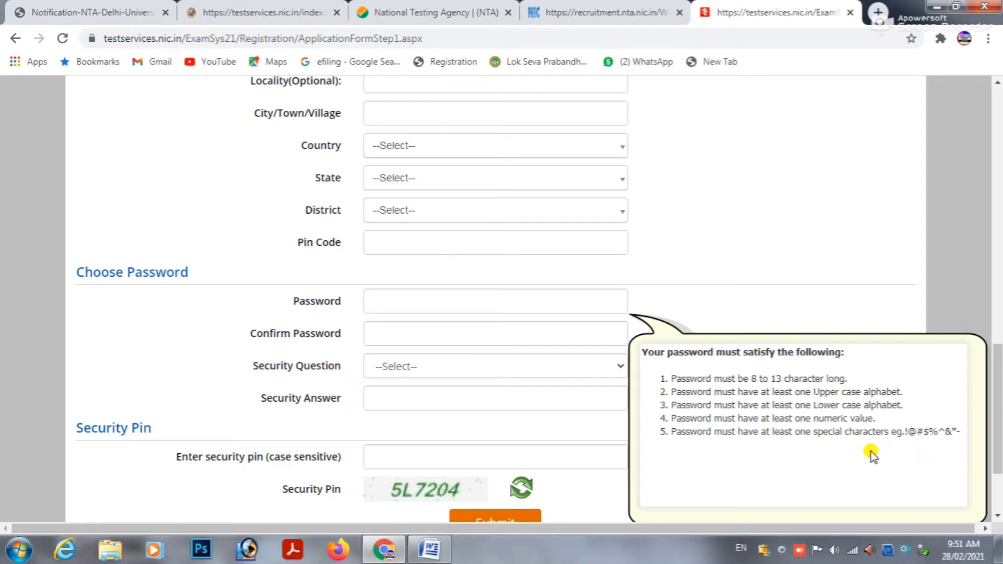
left_click(757, 309)
Point out the Confirm Password and Security Answer fields and view the Security Question options without choosing one.
left_click_drag(250, 337, 320, 337)
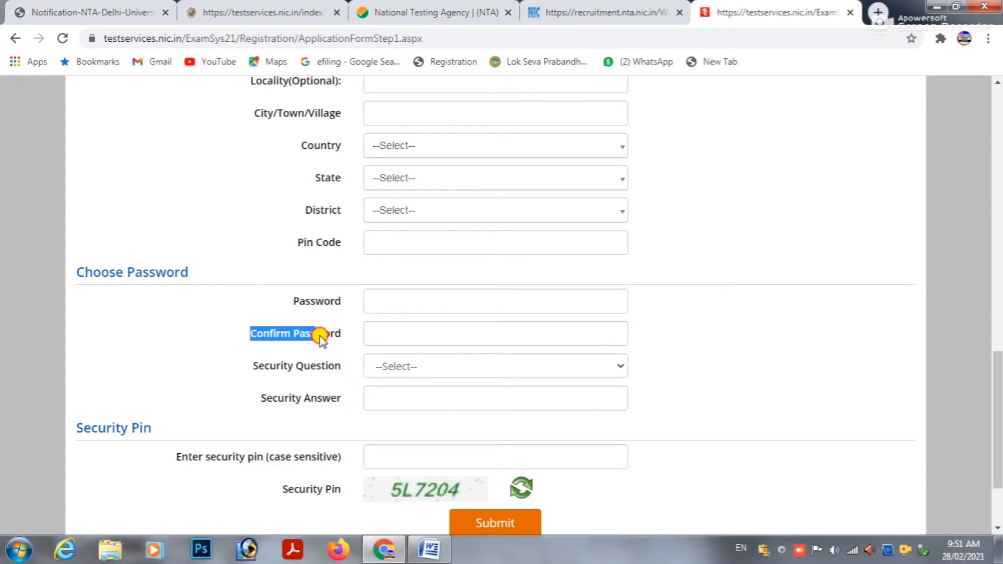
left_click(368, 333)
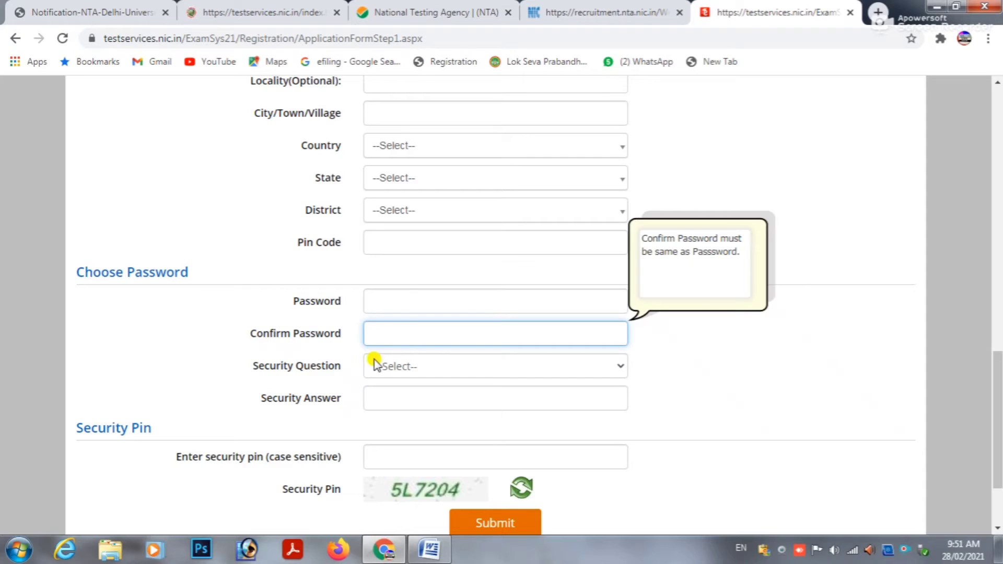
left_click_drag(255, 368, 337, 368)
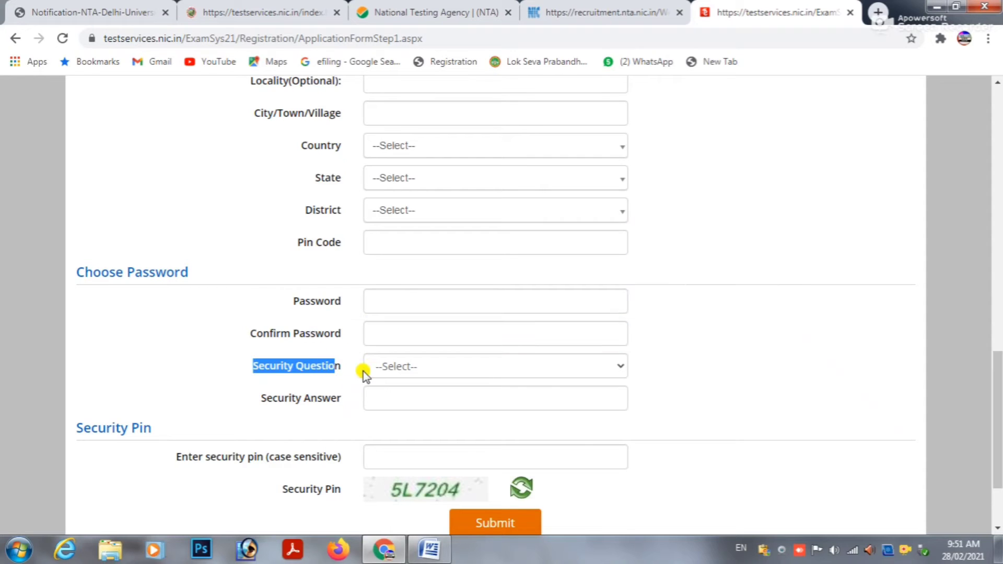
left_click(397, 368)
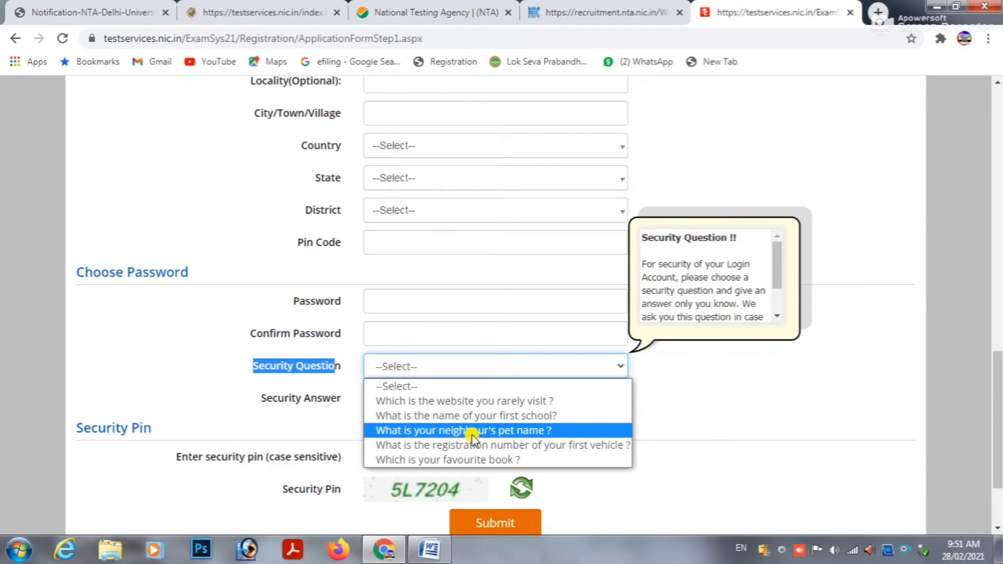
left_click(649, 405)
left_click_drag(260, 400, 346, 393)
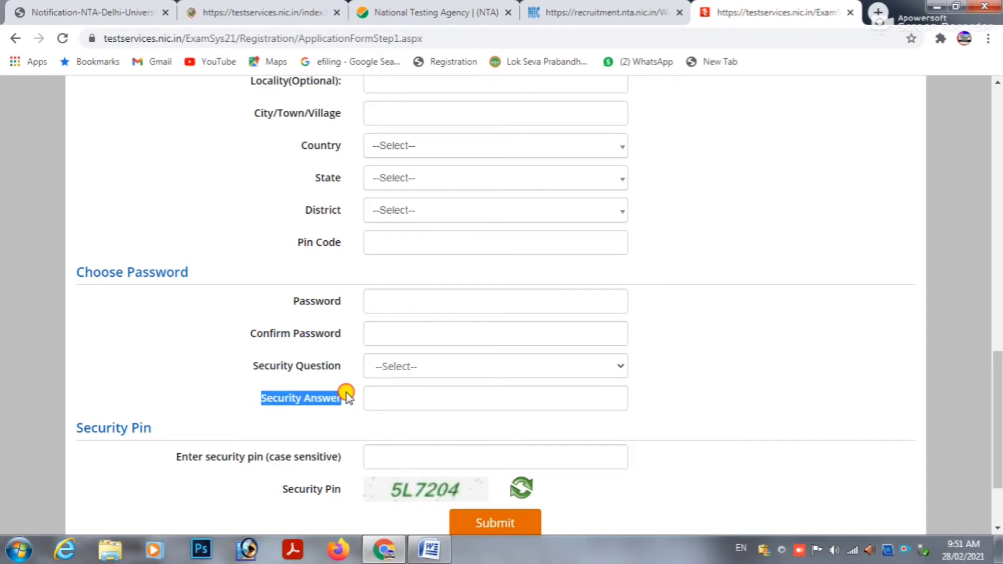
left_click(395, 397)
Point out the case-sensitive security pin field and generate a new Security Pin image.
scroll(402, 402, "down", 1)
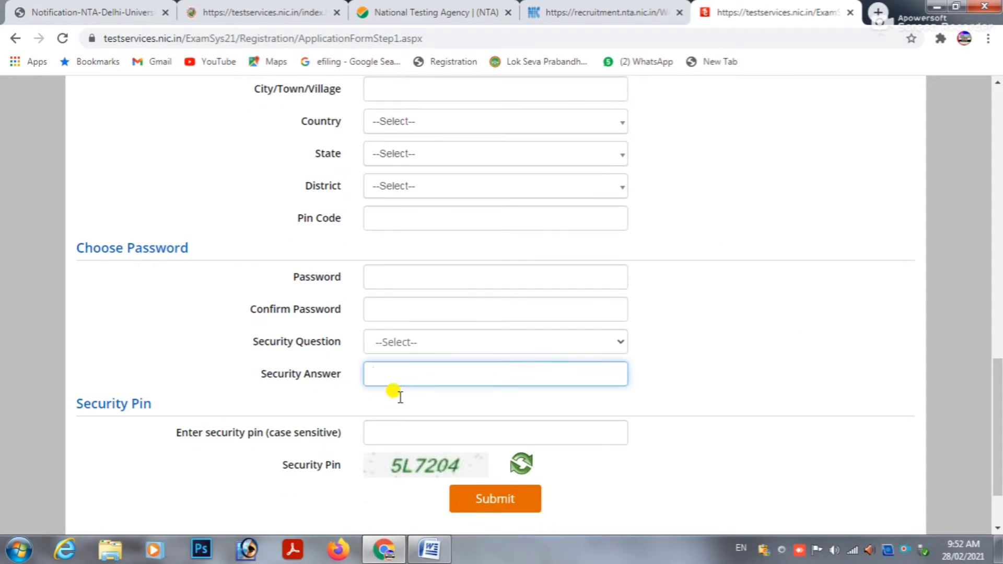
scroll(59, 369, "down", 1)
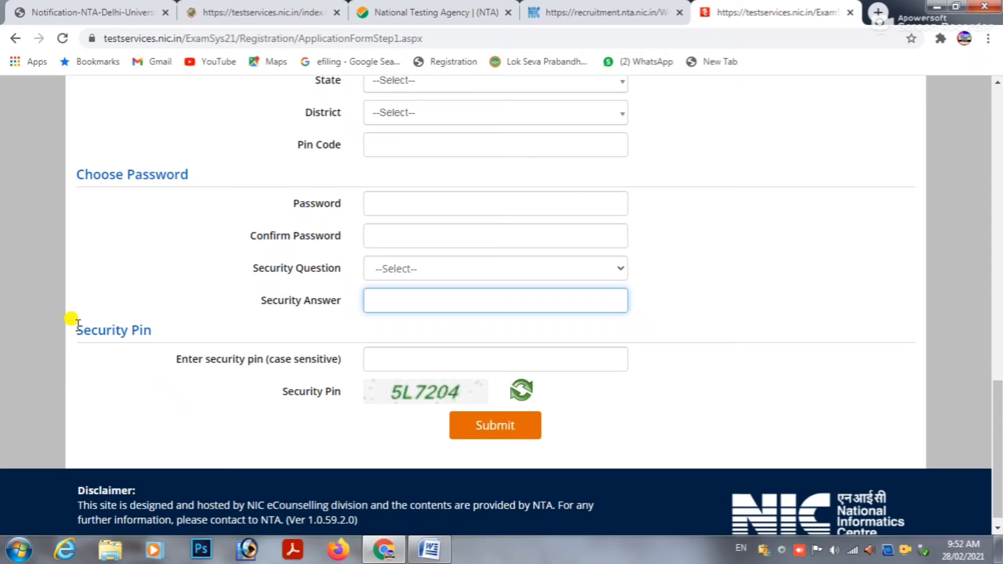
left_click_drag(78, 325, 265, 361)
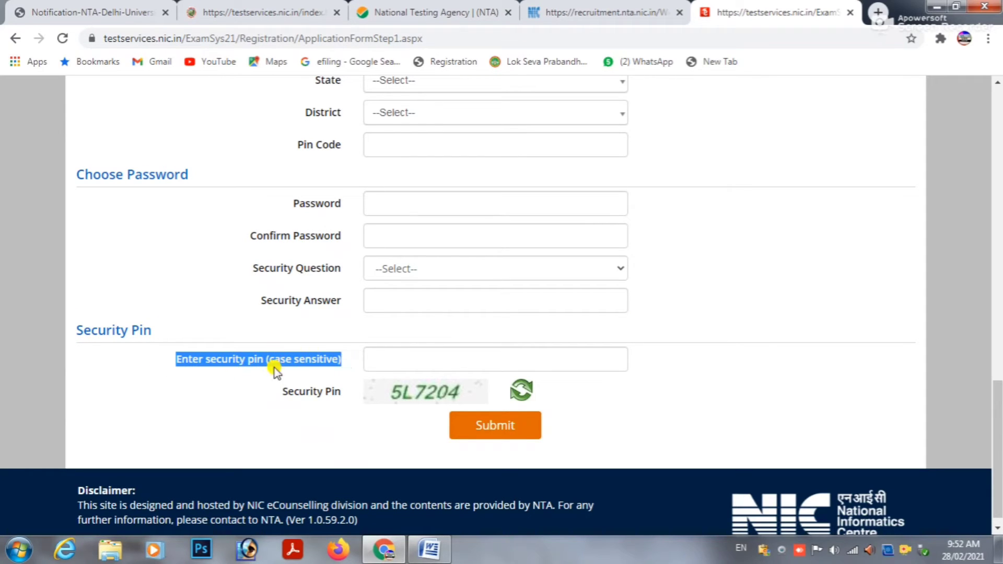
mouse_move(386, 395)
left_mouse_down()
mouse_move(426, 393)
mouse_move(395, 393)
left_mouse_up()
left_click(397, 392)
left_click(398, 351)
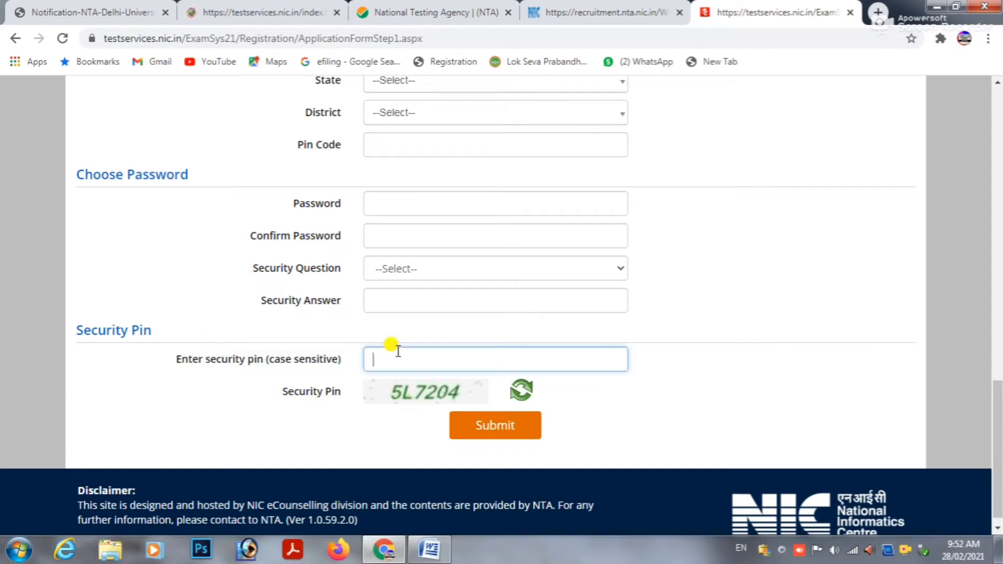
left_click(522, 393)
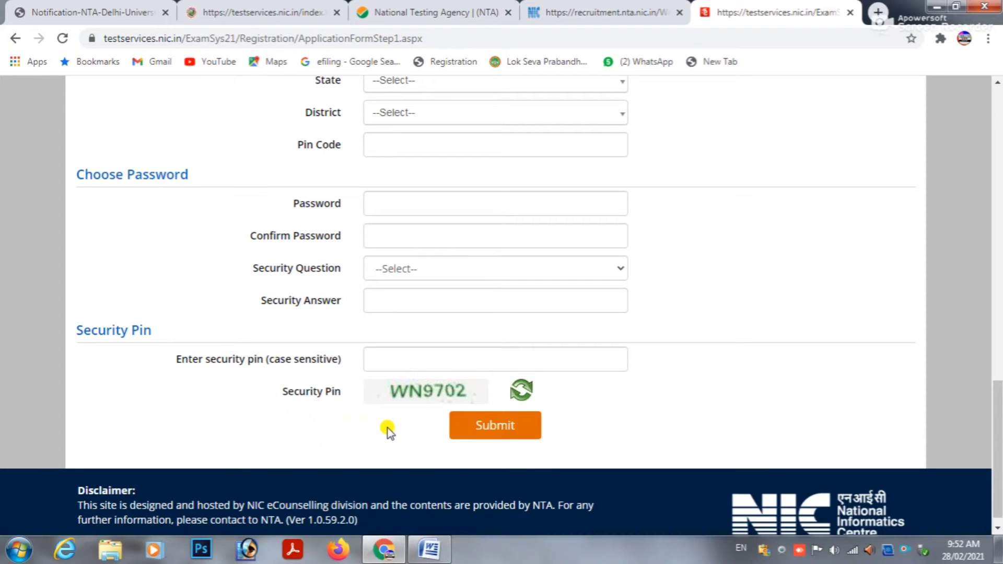
right_click(908, 554)
left_click(795, 381)
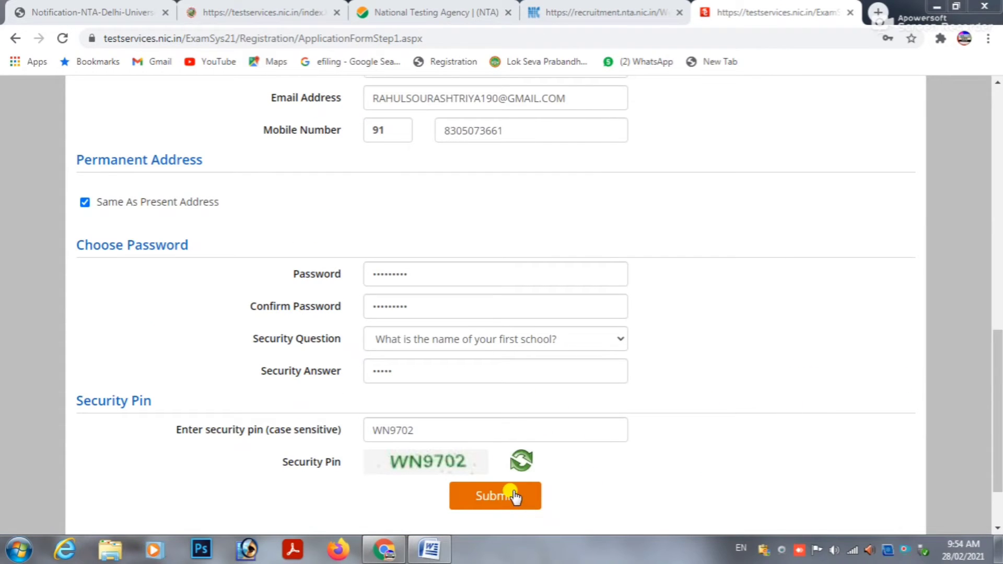
Submit the completed registration form to reach its review page.
left_click(489, 494)
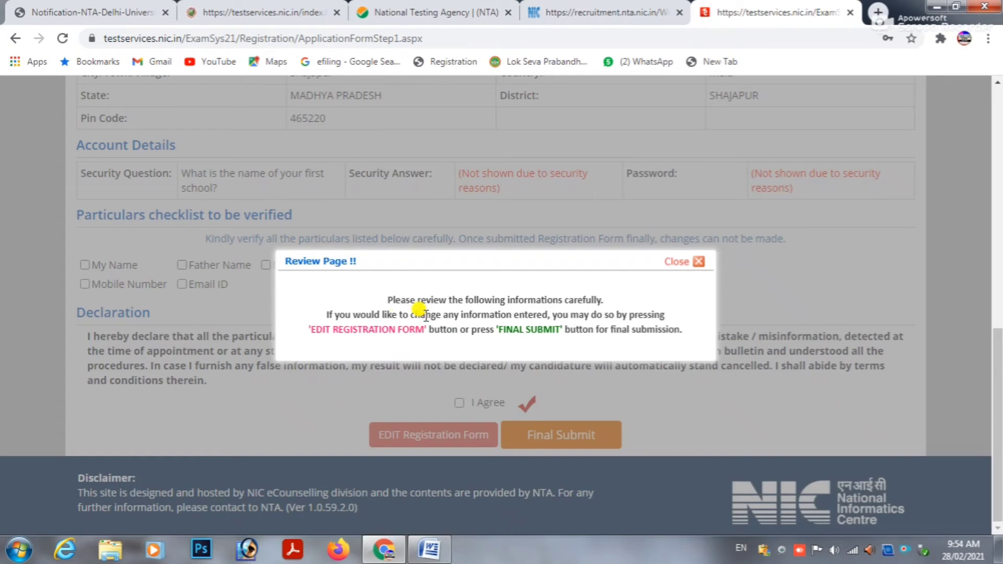
Highlight the review notice's lines on checking and changing the entered information, then close the notice.
left_click_drag(387, 301, 602, 301)
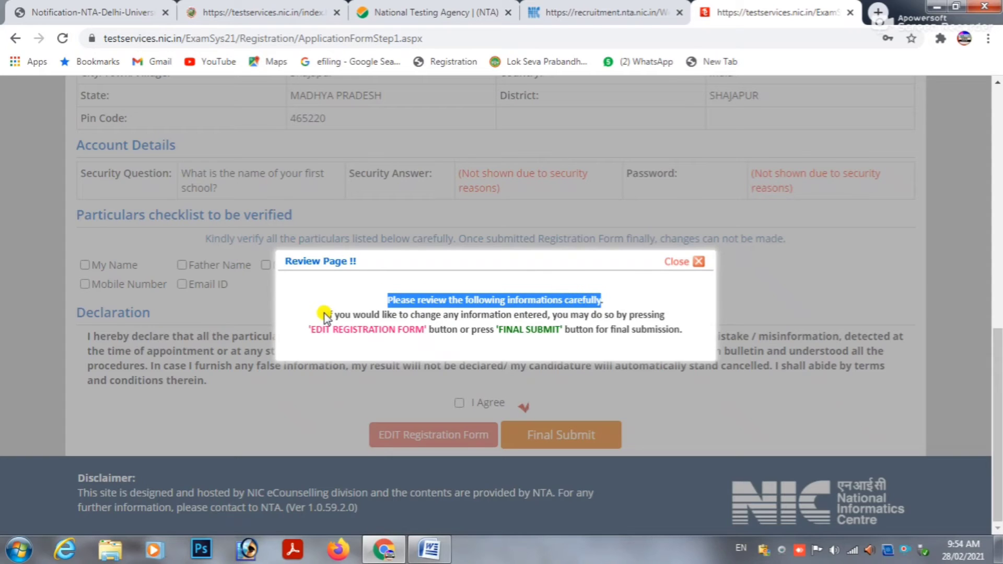
left_click_drag(325, 316, 666, 314)
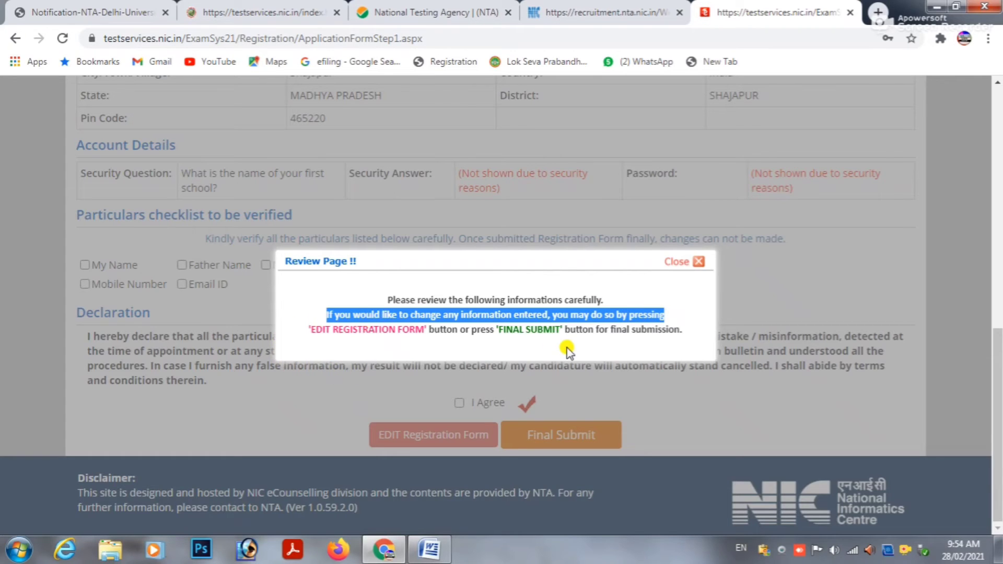
left_click(711, 262)
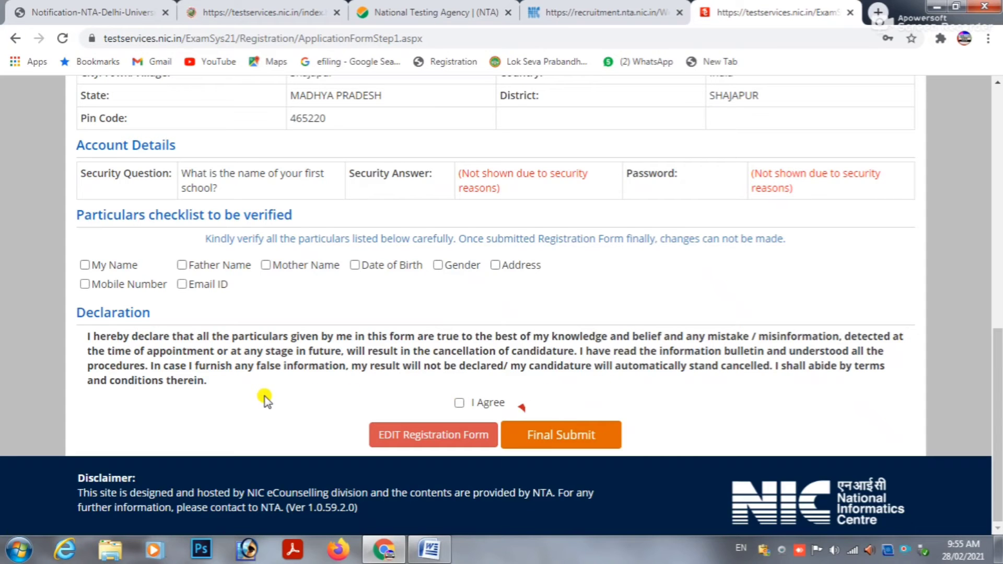
Check the entered particulars and tick every verification item: name, father, mother, date of birth, gender, address, mobile number and email ID.
scroll(264, 397, "up", 8)
scroll(265, 397, "up", 3)
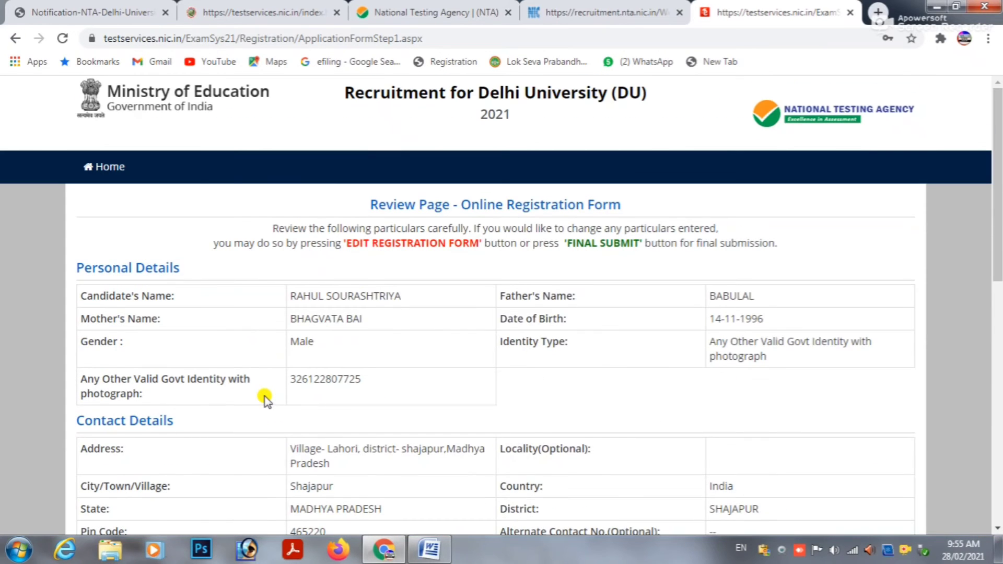
scroll(251, 384, "down", 7)
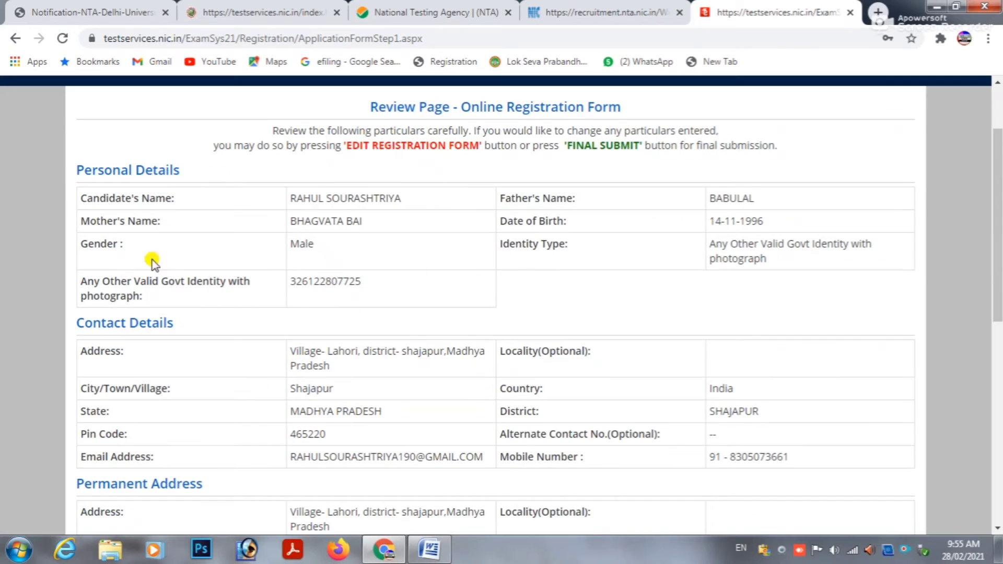
scroll(484, 364, "down", 1)
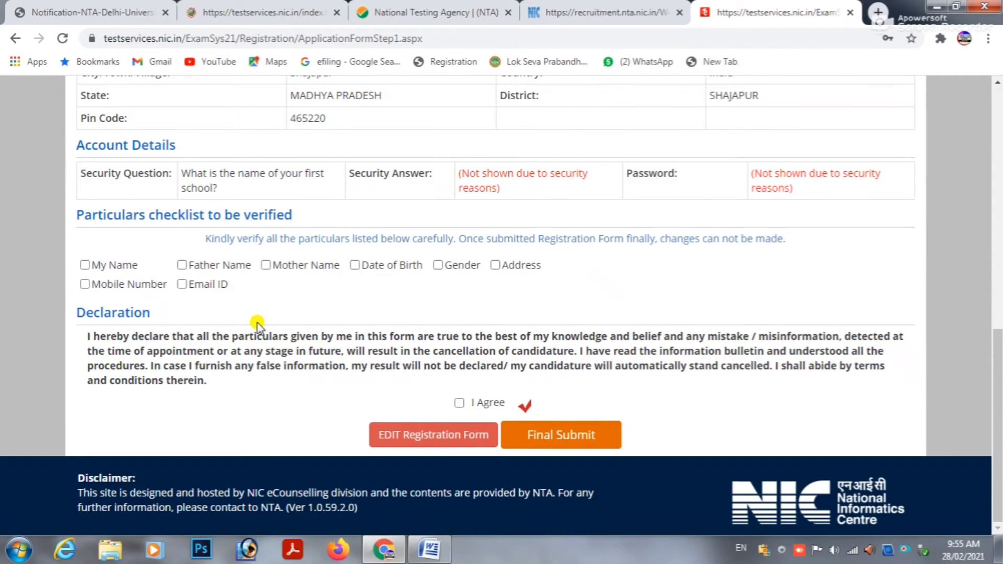
left_click(85, 265)
left_click(183, 266)
left_click(355, 265)
left_click(438, 265)
left_click(494, 265)
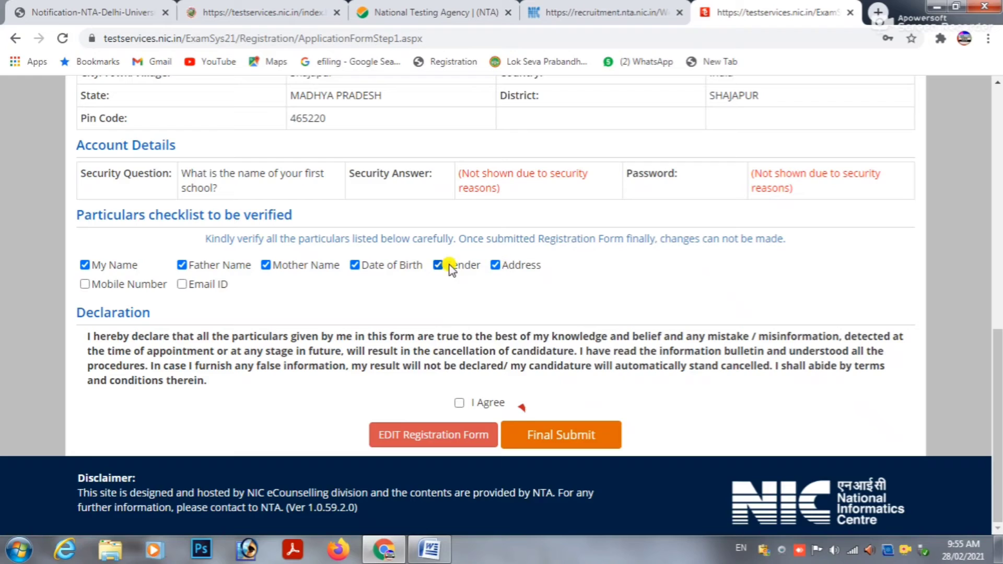
left_click(85, 284)
left_click(181, 284)
Agree to the declaration and make the final submission of the registration form, confirming it with Yes.
left_click(460, 403)
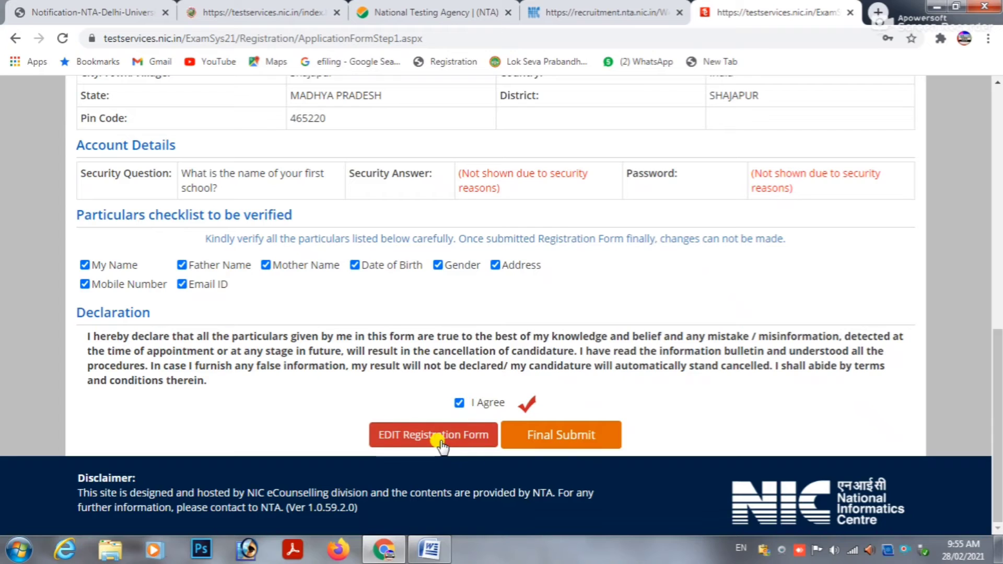
left_click(564, 441)
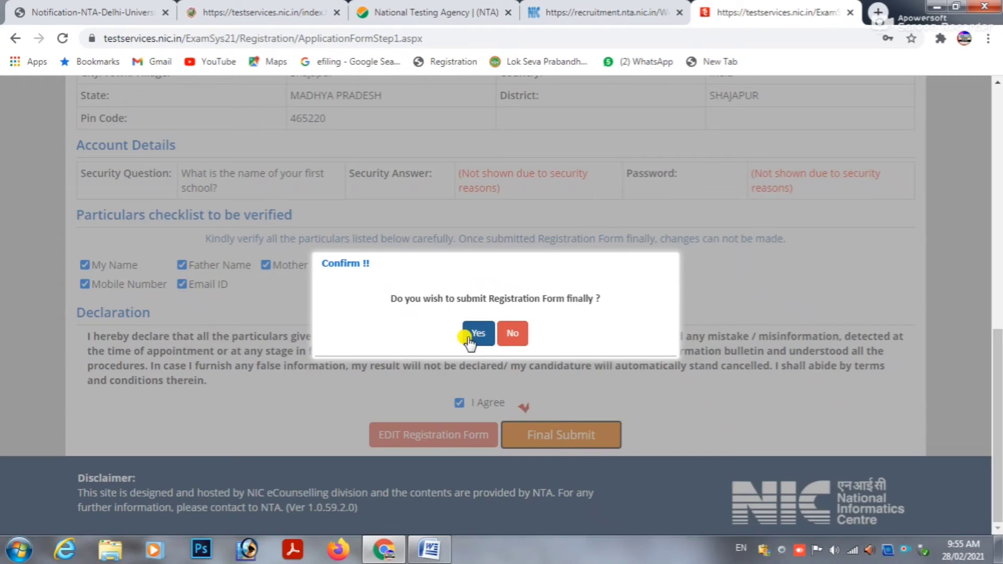
left_click(476, 334)
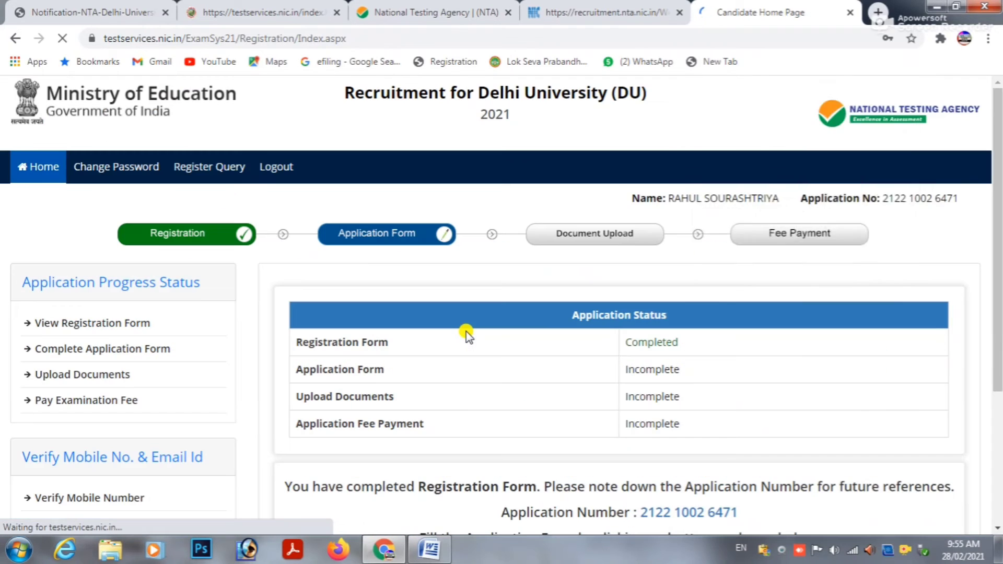
Review the application status on the candidate home page and copy the generated application number.
left_click(834, 279)
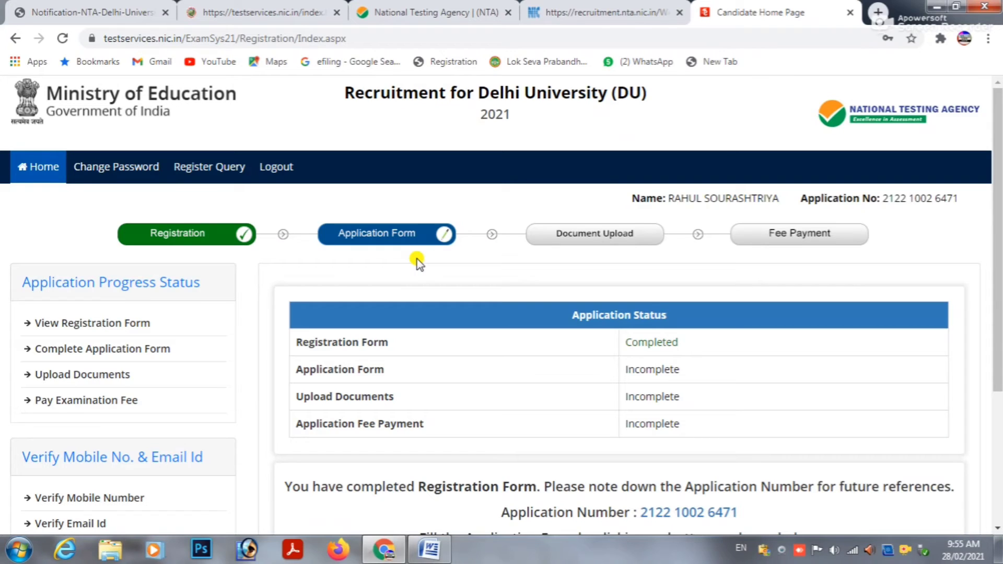
scroll(417, 261, "down", 1)
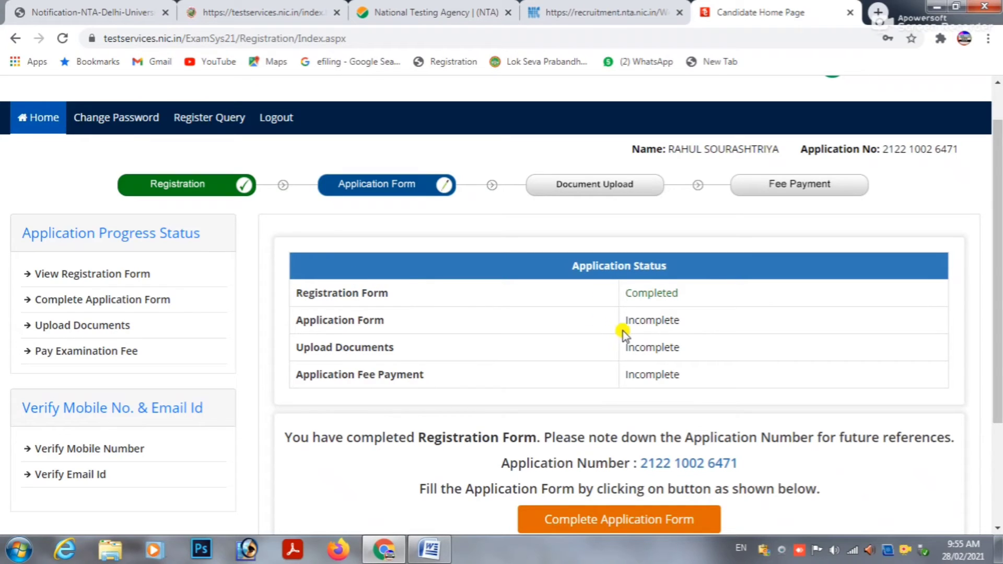
scroll(634, 322, "down", 3)
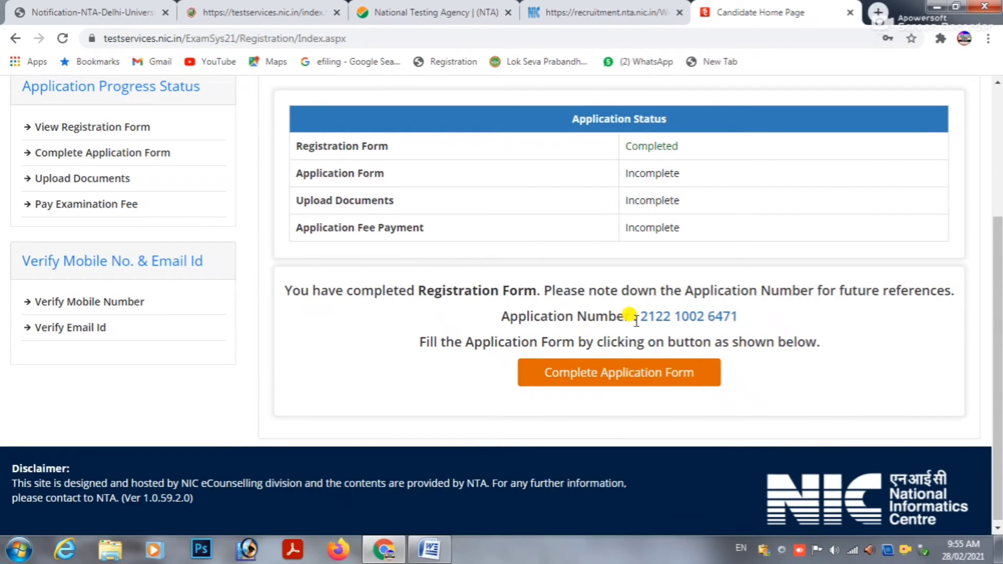
left_click_drag(643, 316, 768, 317)
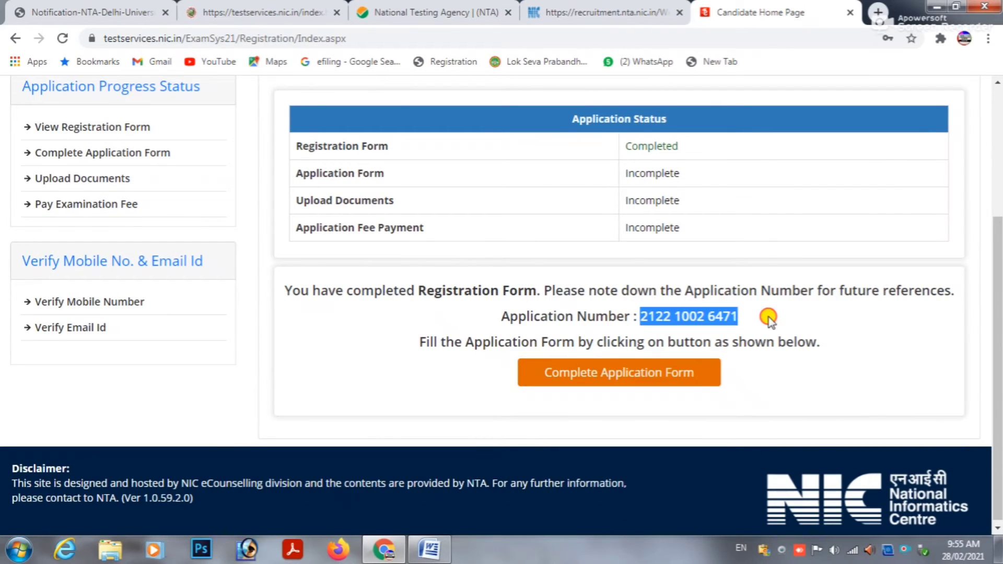
key("ctrl+c")
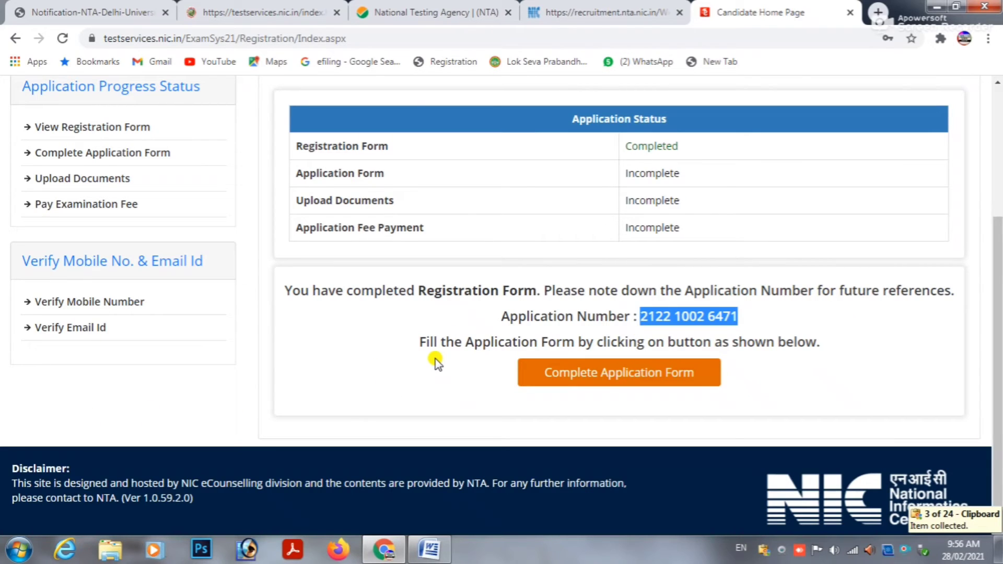
Open the application form for completion and set Nationality to Indian in the personal details.
left_click(627, 376)
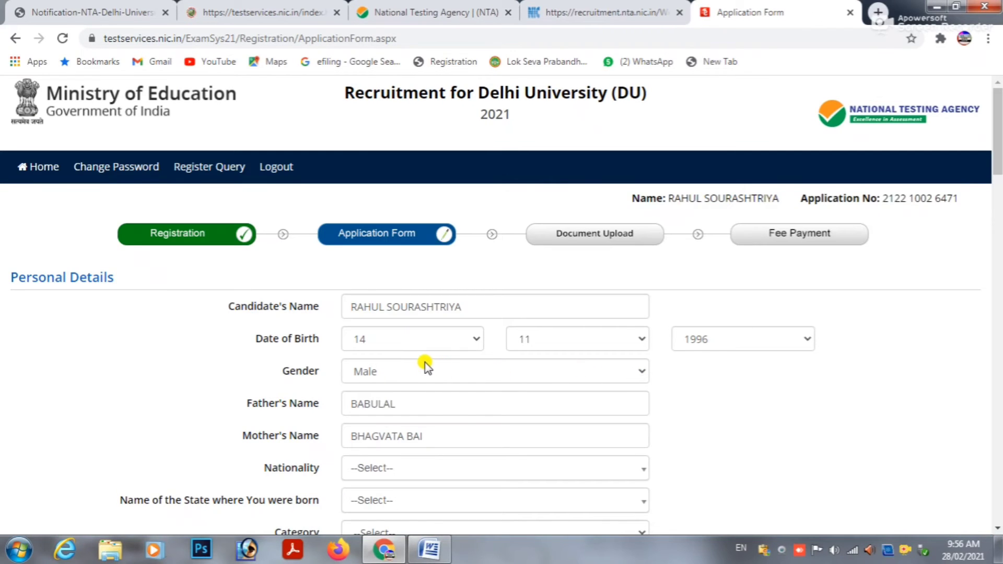
scroll(418, 359, "down", 3)
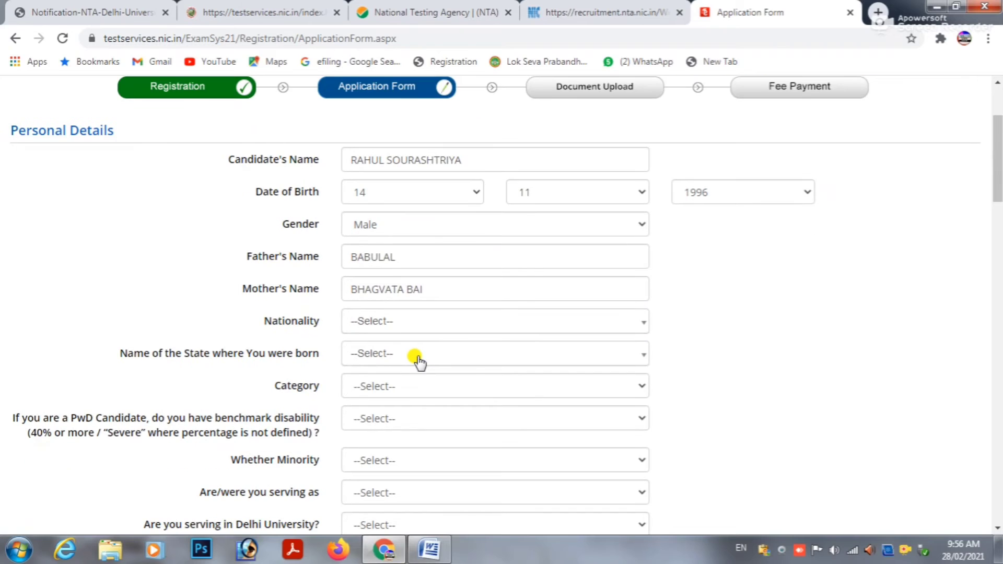
scroll(421, 350, "down", 1)
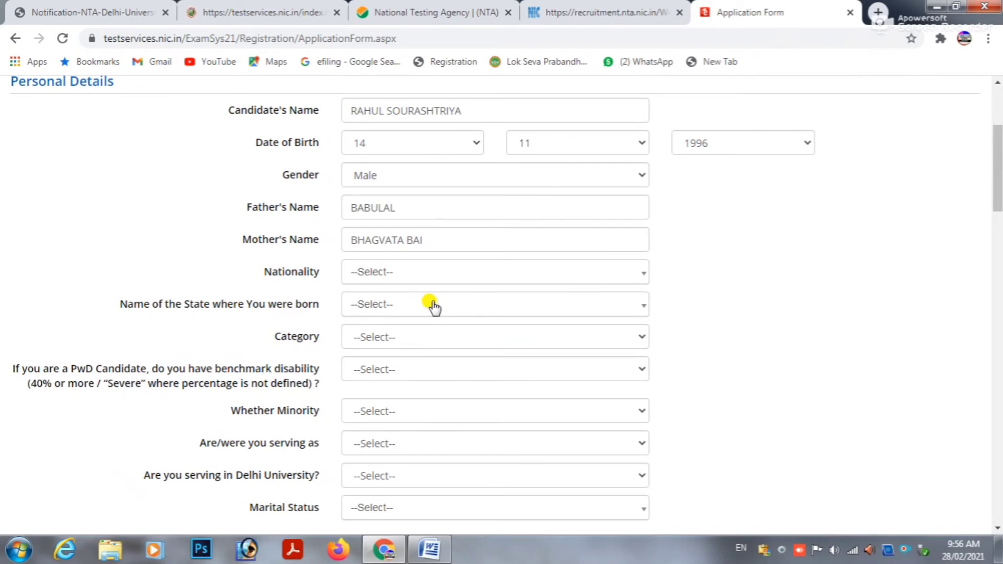
left_click_drag(262, 271, 332, 273)
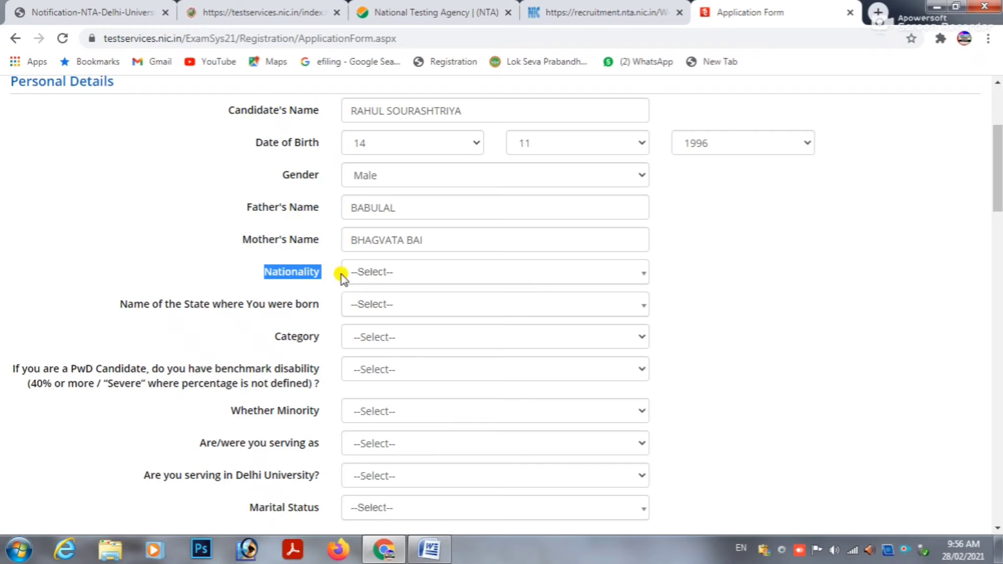
left_click(384, 277)
left_click(383, 338)
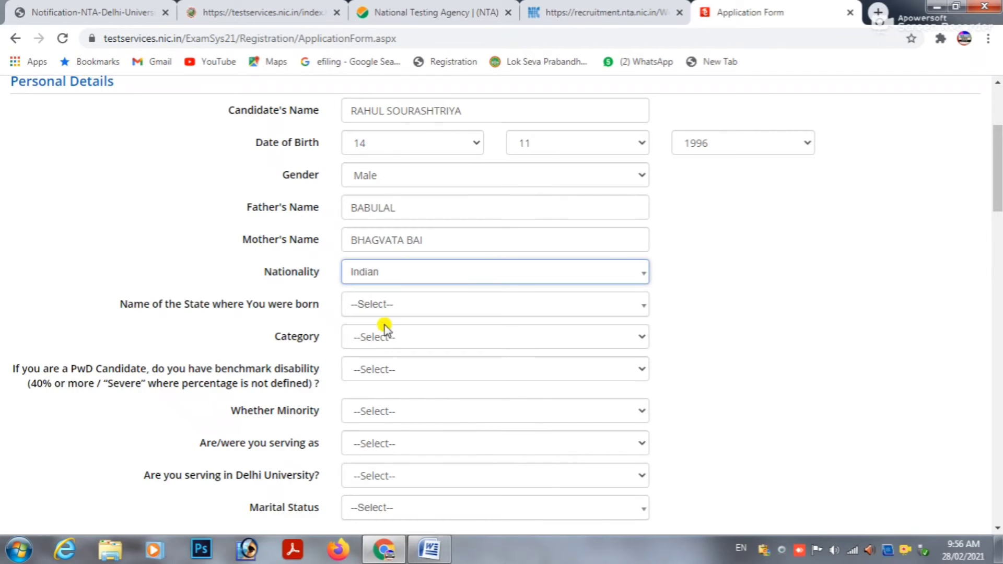
Set the name of the state where the candidate was born to MADHYA PRADESH.
left_click_drag(119, 312, 341, 310)
left_click(387, 308)
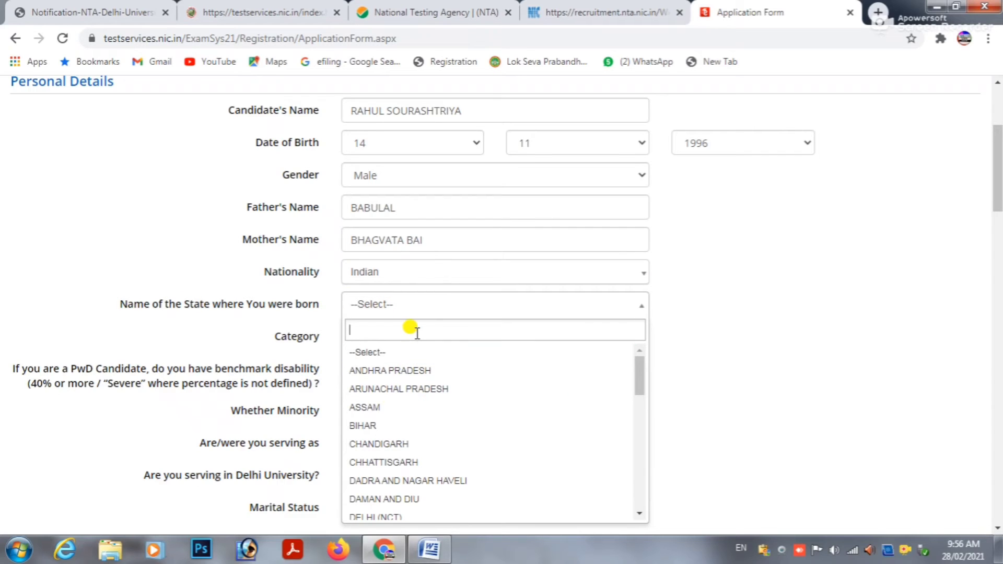
type("MDHY")
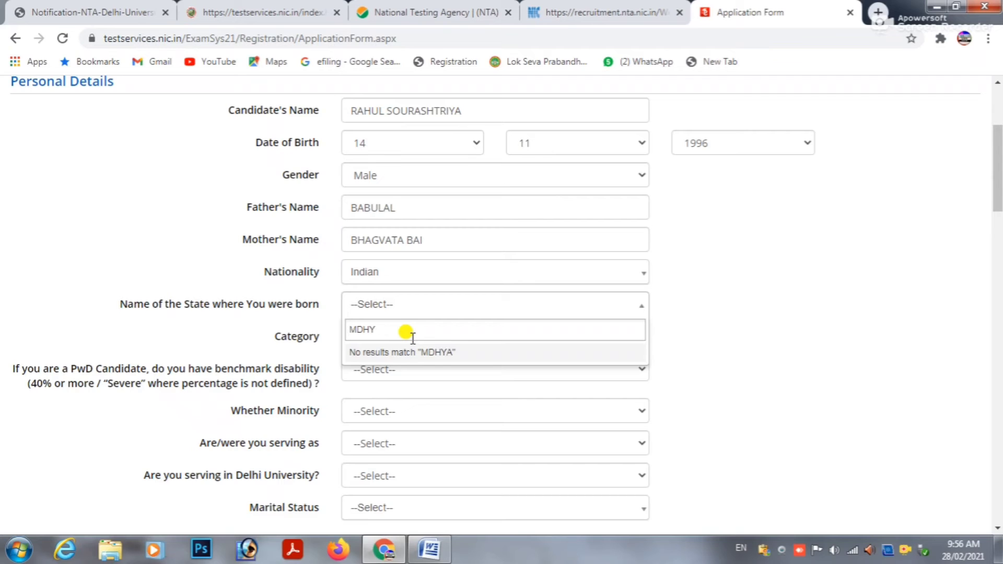
type("ADH")
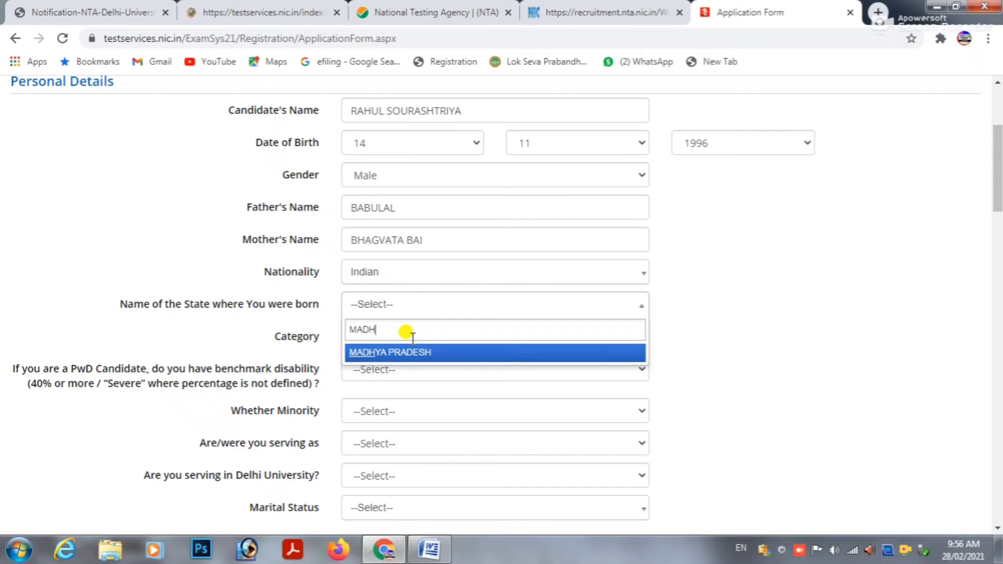
type("YA")
left_click(407, 349)
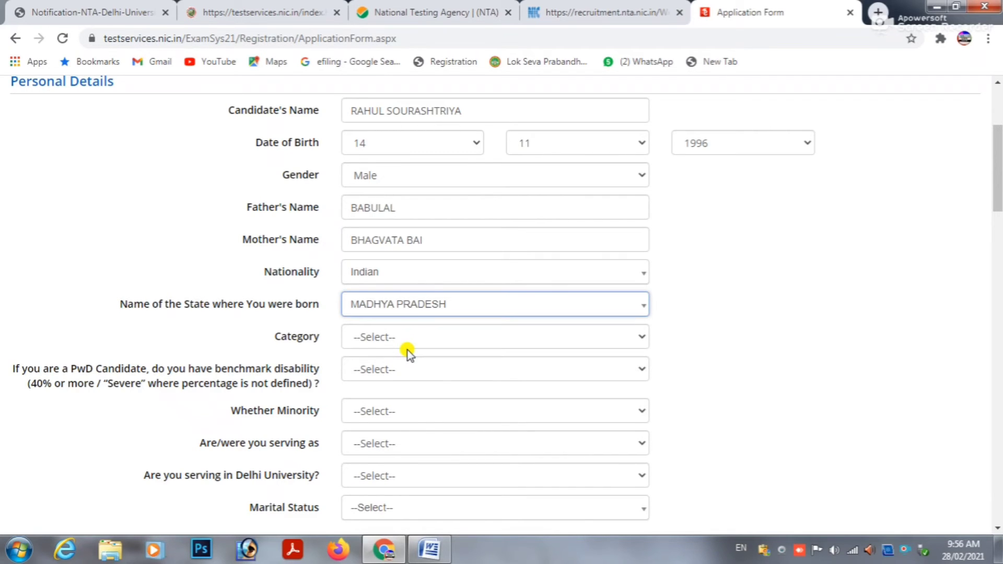
Set the Category to SC and answer No to the PwD benchmark disability question.
scroll(409, 353, "down", 1)
scroll(407, 354, "down", 1)
left_click_drag(274, 238, 348, 238)
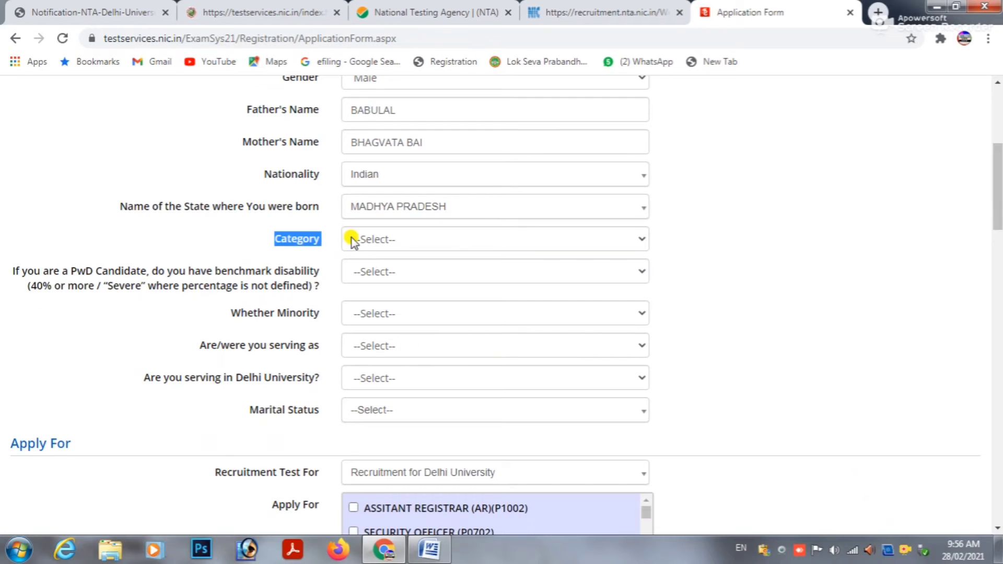
left_click(355, 239)
left_click(364, 276)
scroll(363, 272, "down", 1)
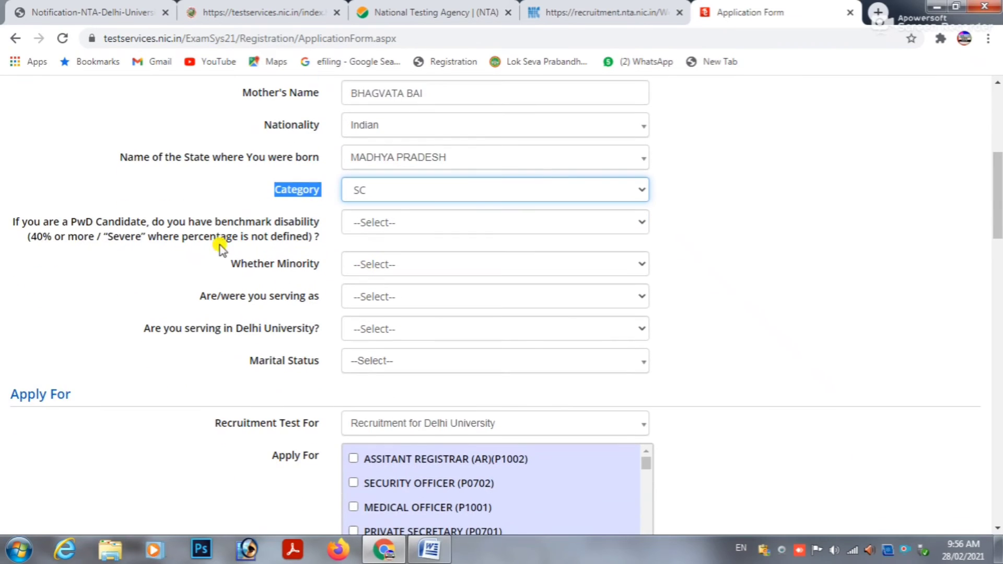
left_click(406, 224)
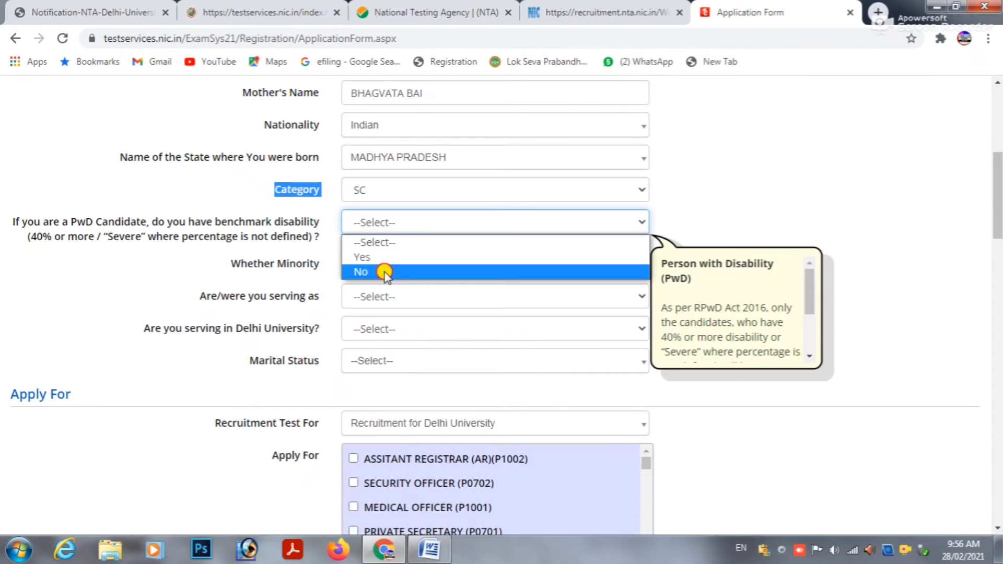
left_click(386, 272)
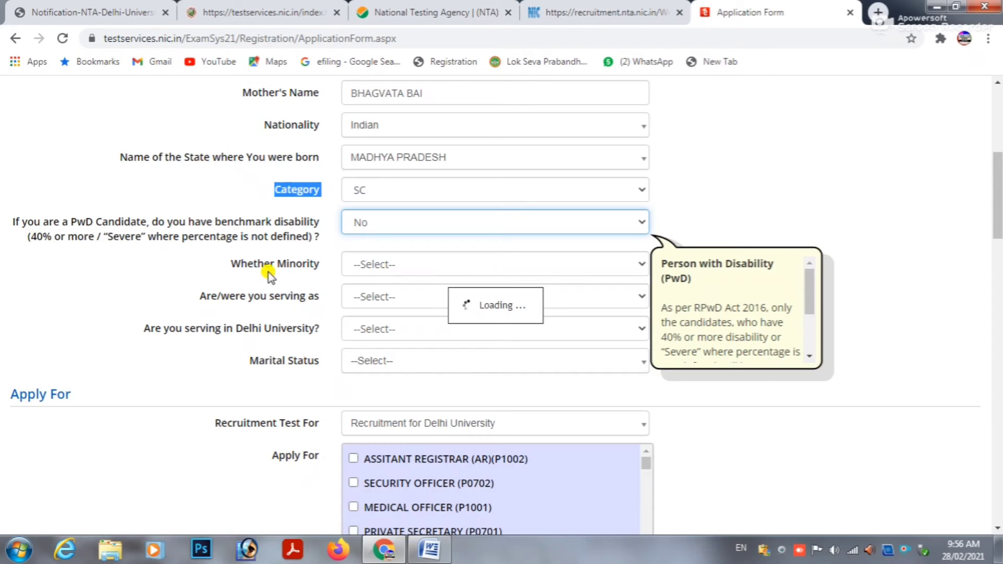
Set Whether Minority to No and the "Are/were you serving as" answer to Not Applicable.
left_click(227, 267)
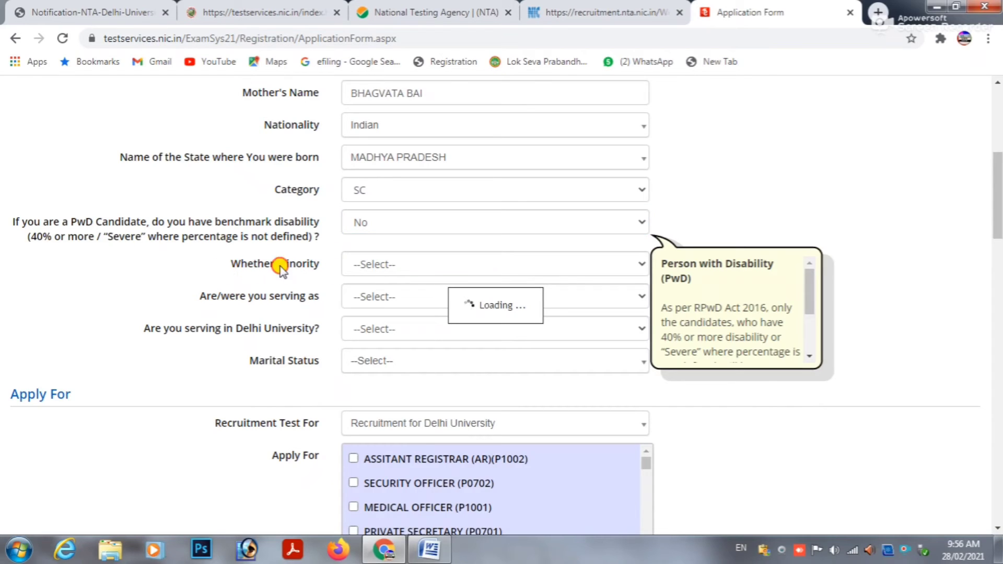
left_click(380, 269)
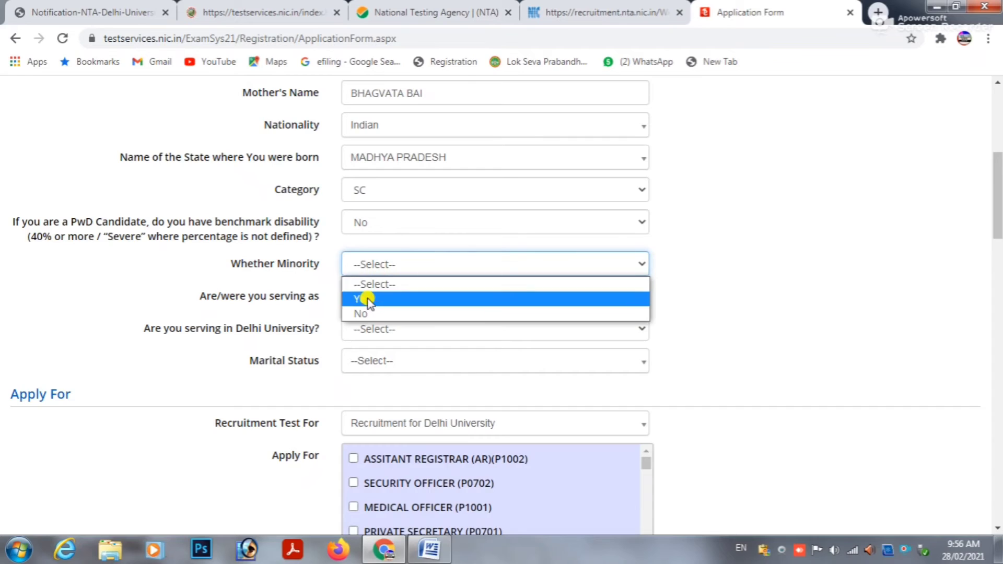
left_click(361, 310)
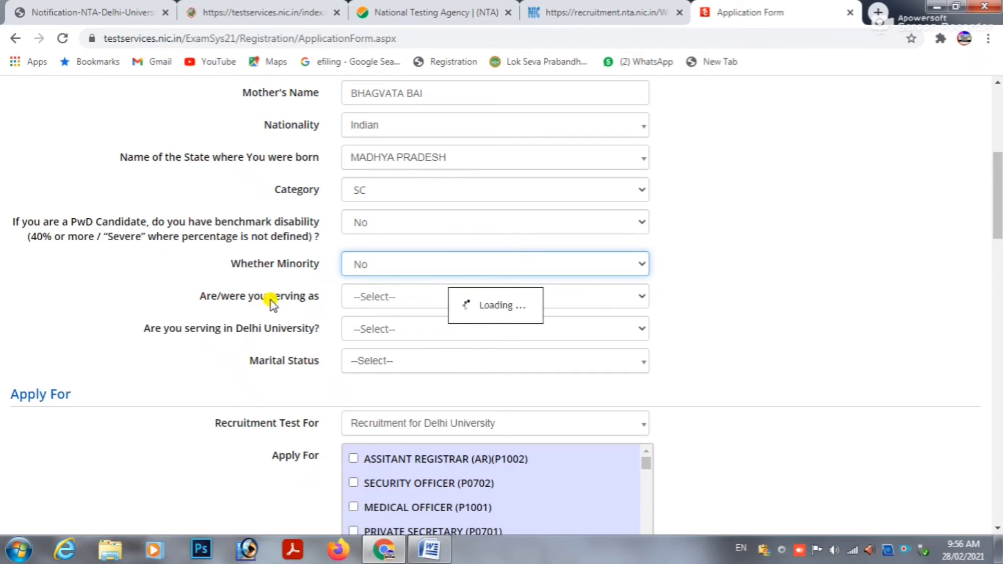
left_click(369, 298)
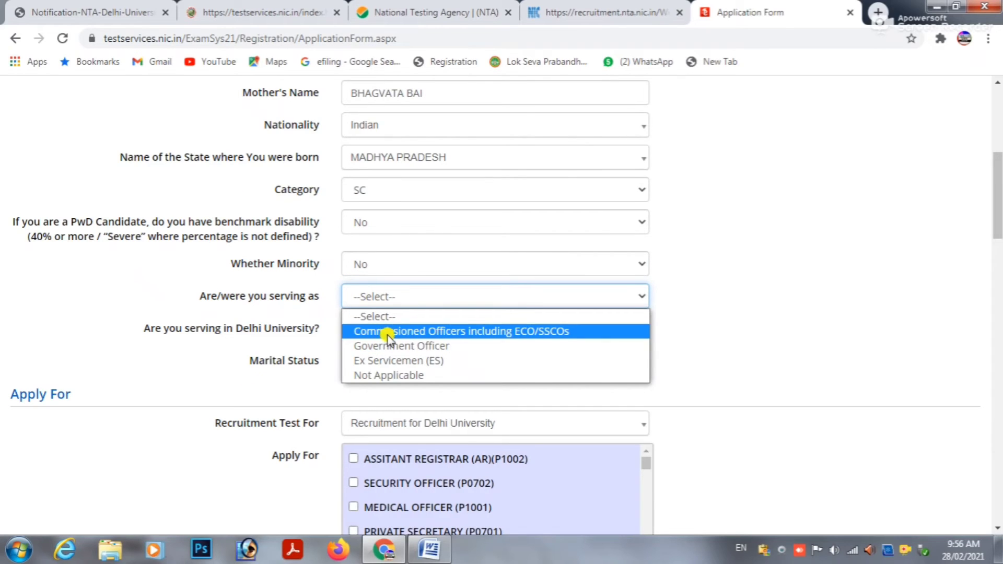
left_click(387, 375)
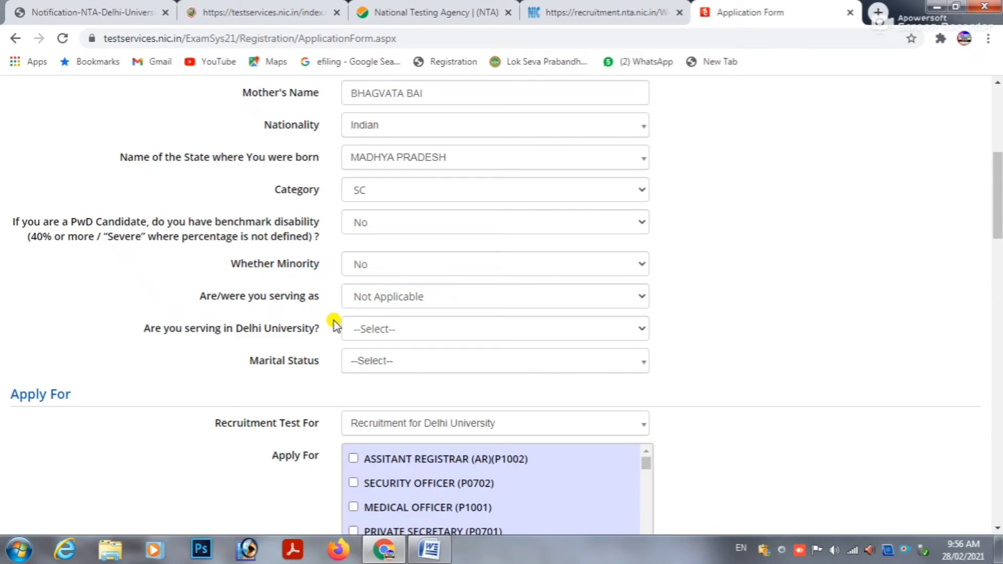
Answer Not Applicable to the question about serving in Delhi University.
left_click_drag(146, 329, 291, 345)
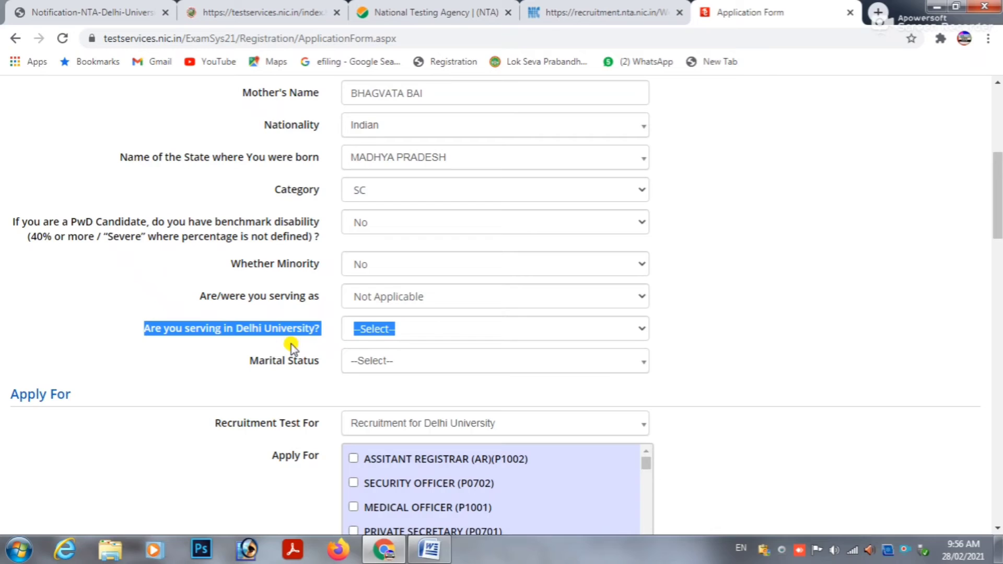
left_click(401, 331)
left_click(388, 395)
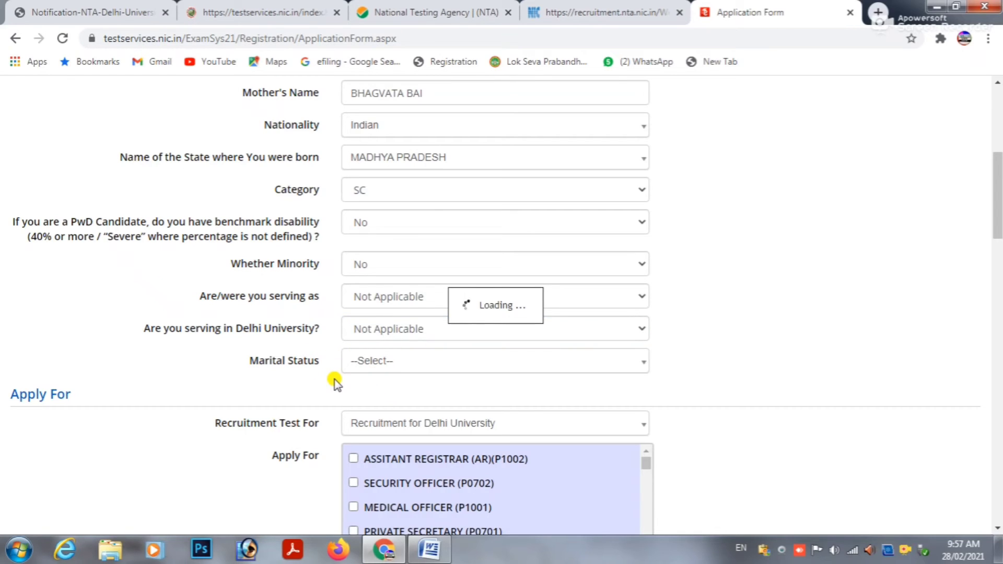
Set the candidate's Marital Status to Unmarried.
left_click_drag(253, 359, 386, 360)
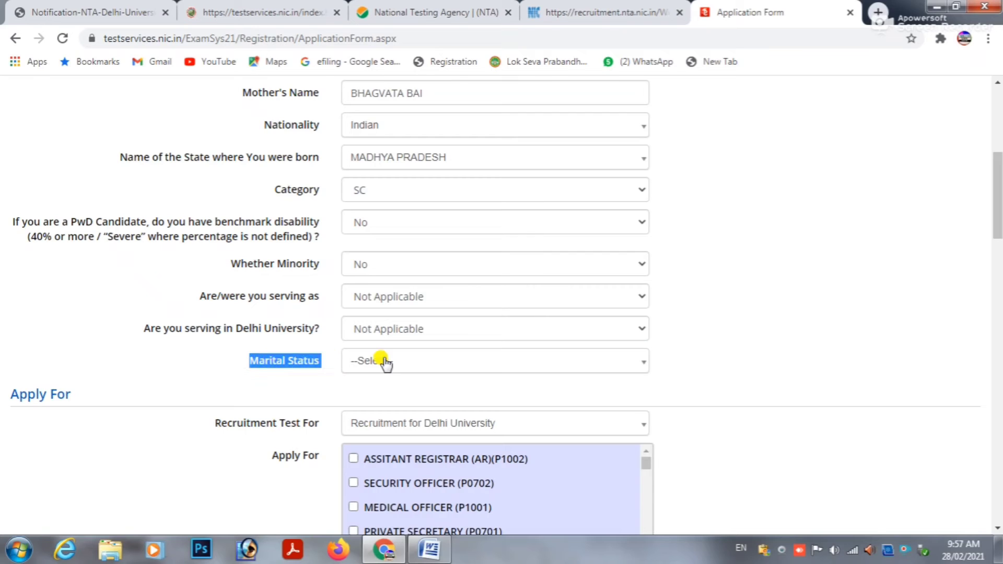
left_click(382, 362)
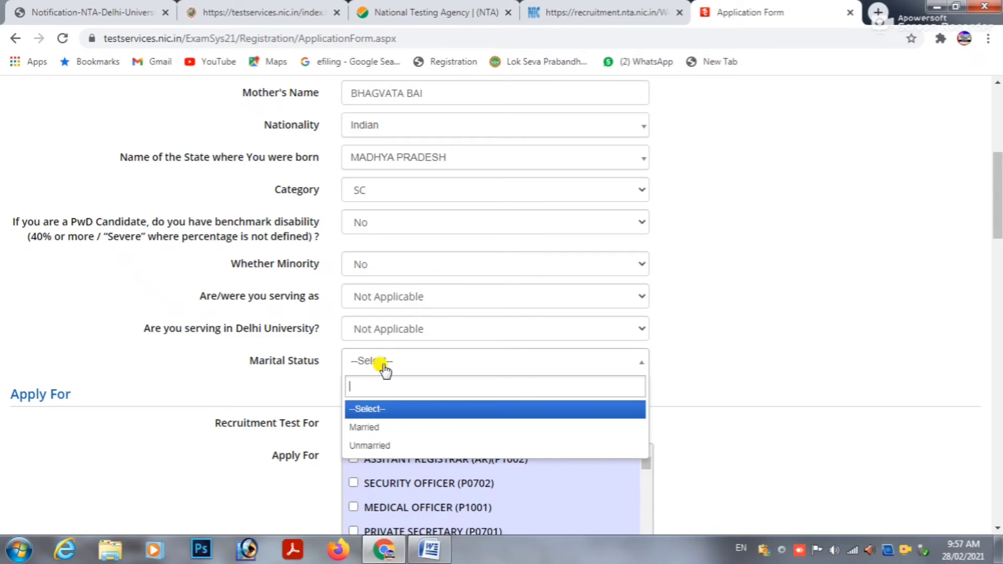
left_click(372, 445)
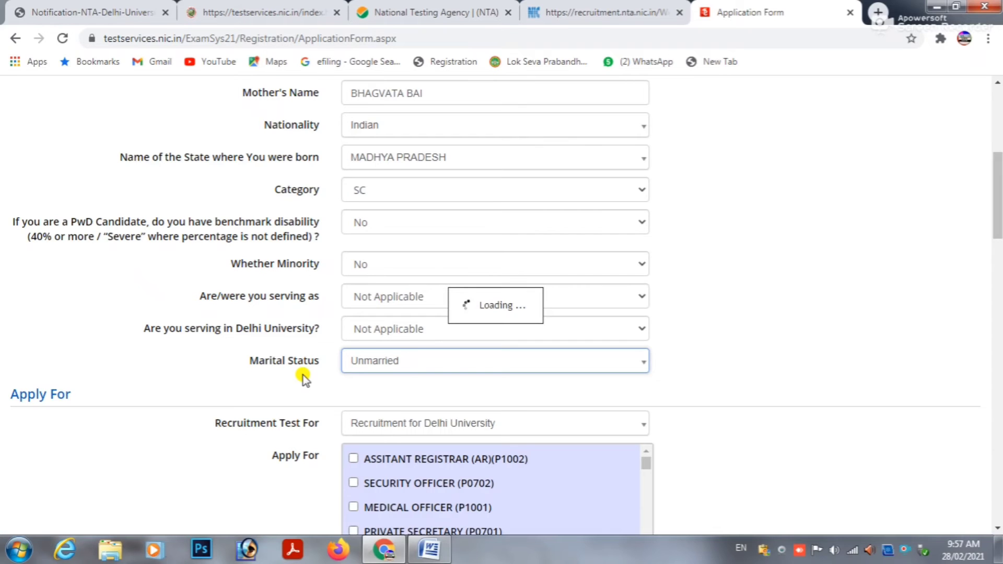
Choose Recruitment for Delhi University as the Recruitment Test For option in the Apply For section.
scroll(303, 375, "down", 3)
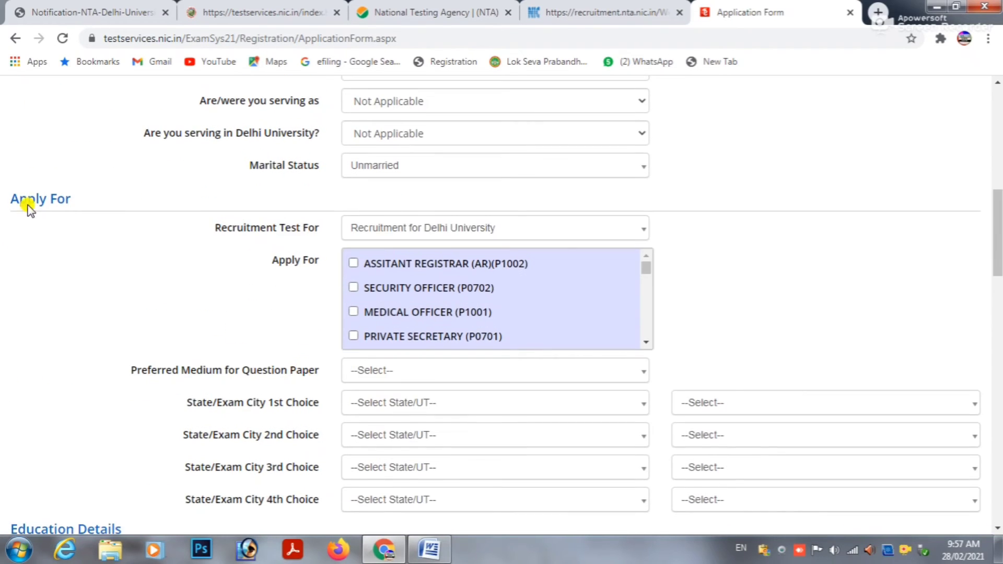
left_click_drag(6, 201, 81, 200)
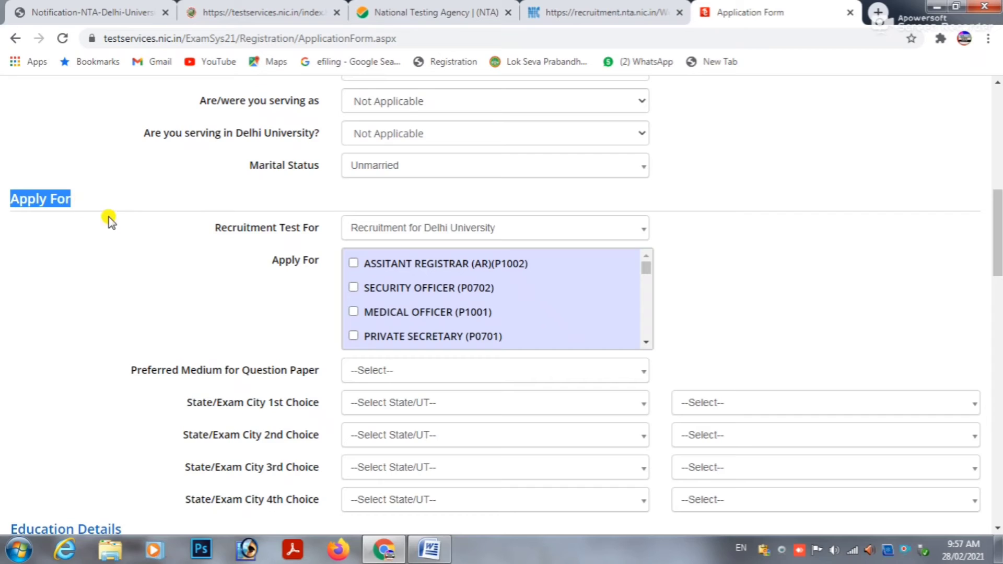
left_click(445, 230)
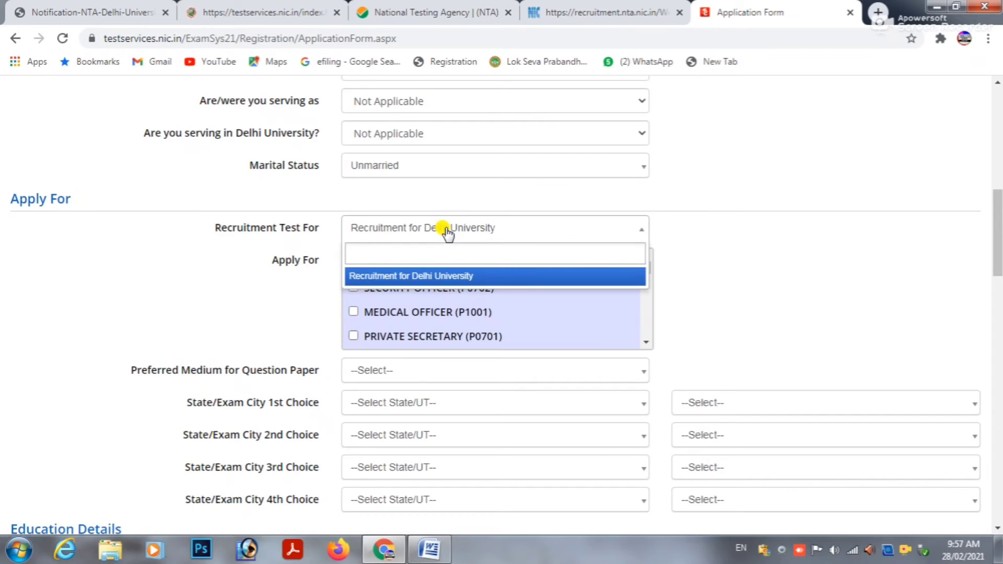
left_click(355, 277)
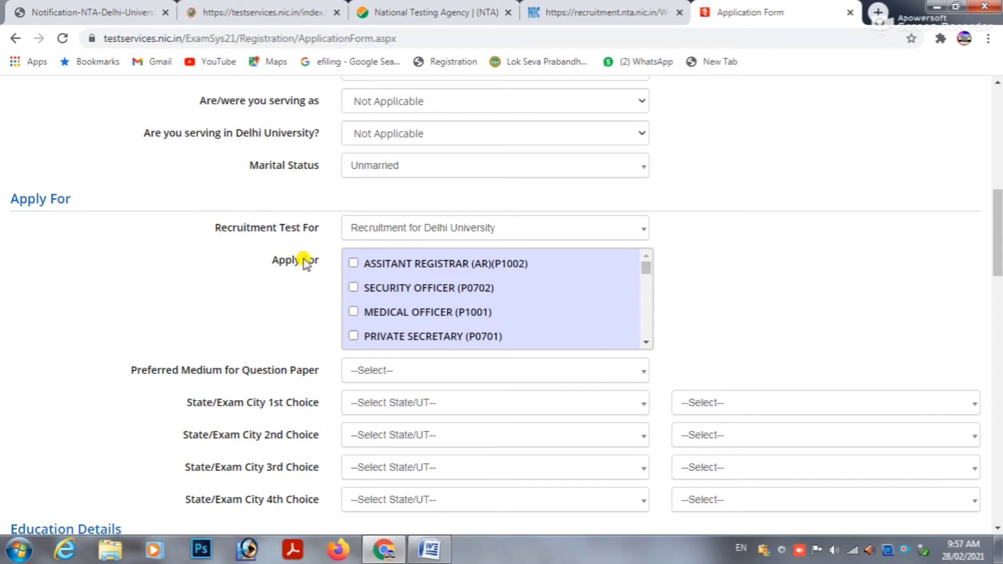
Look through the list of posts to apply for and select LIBRARY ATTENDANT (P0101).
scroll(466, 277, "down", 5)
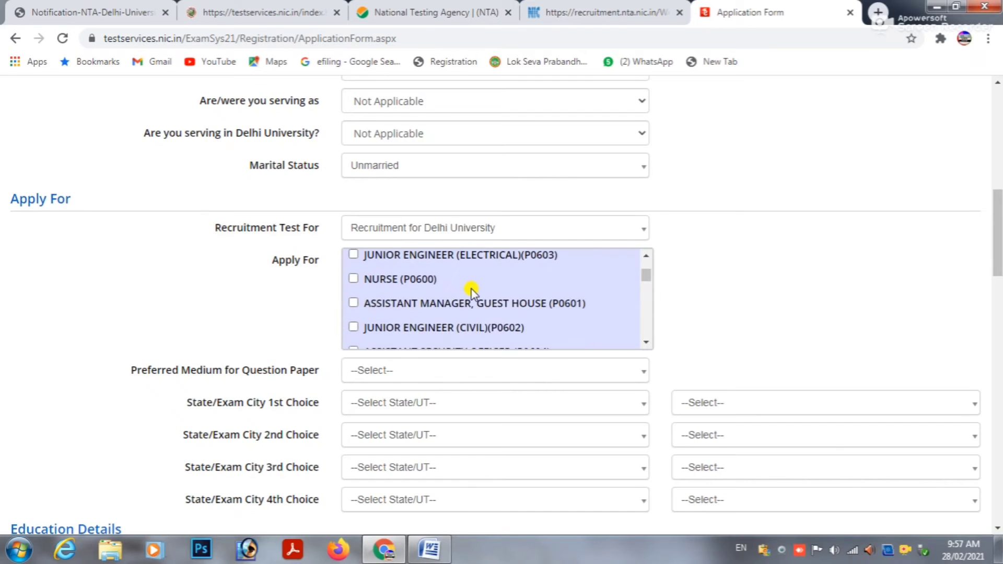
scroll(472, 290, "down", 3)
scroll(470, 294, "down", 5)
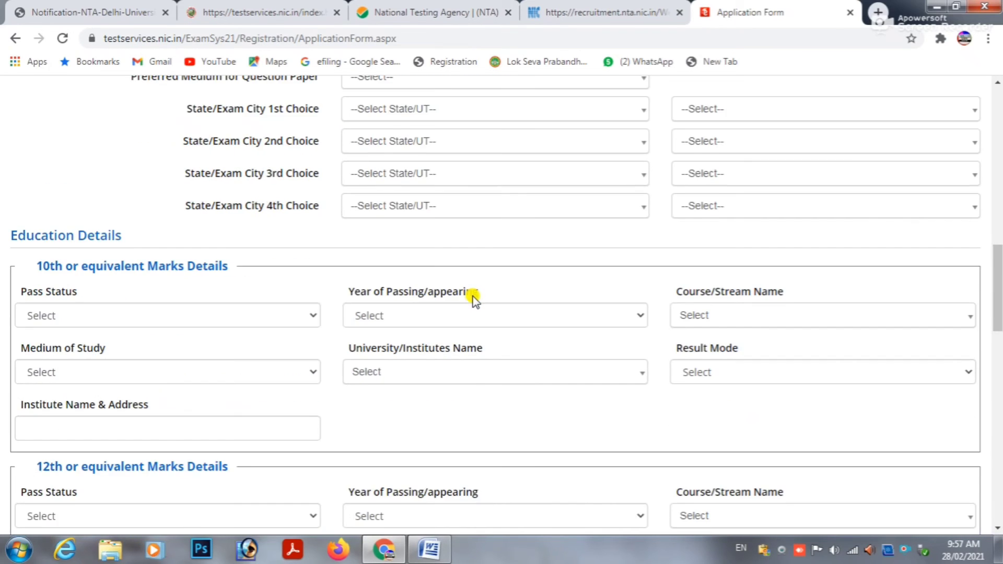
scroll(471, 299, "up", 5)
scroll(597, 361, "up", 1)
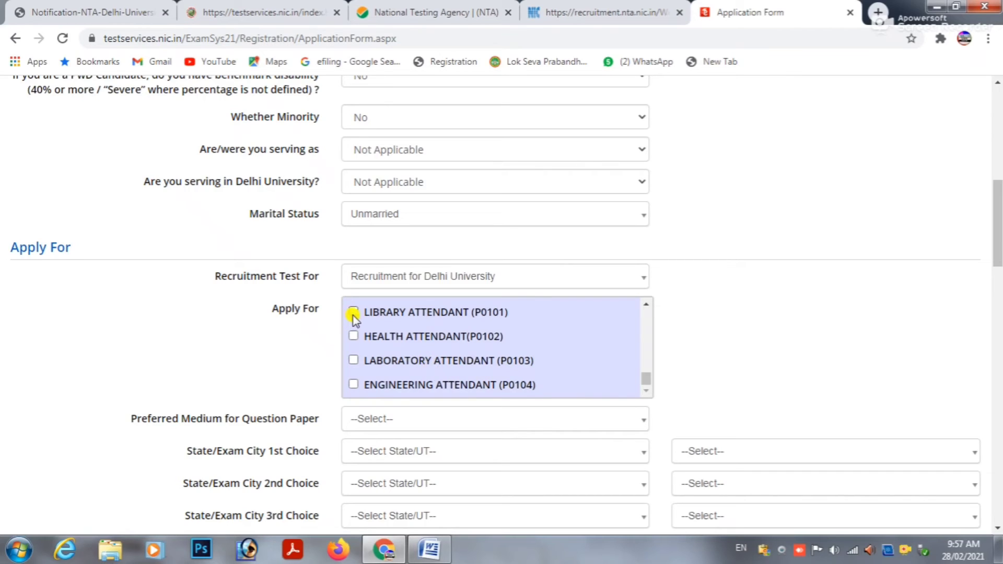
scroll(420, 358, "up", 5)
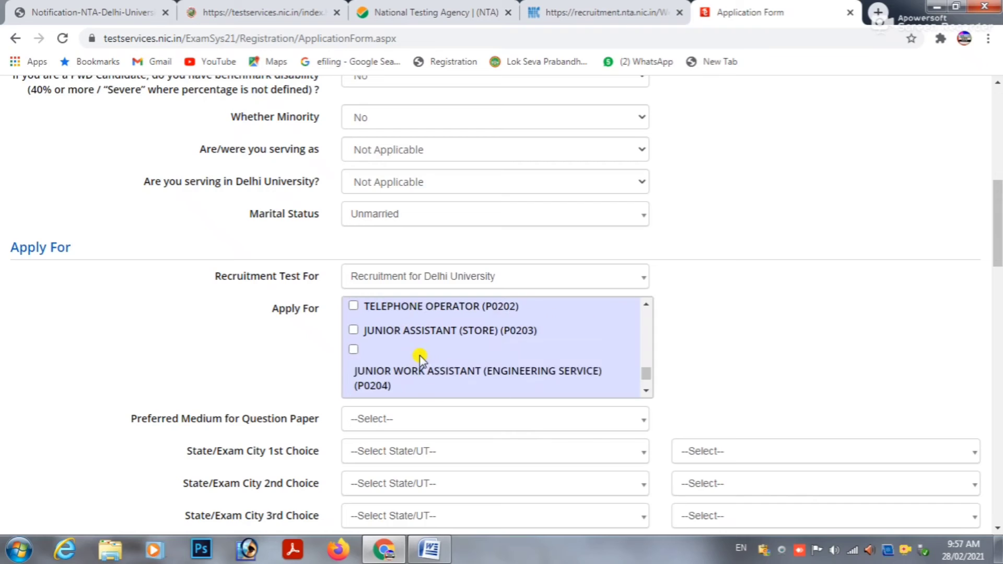
scroll(401, 335, "up", 2)
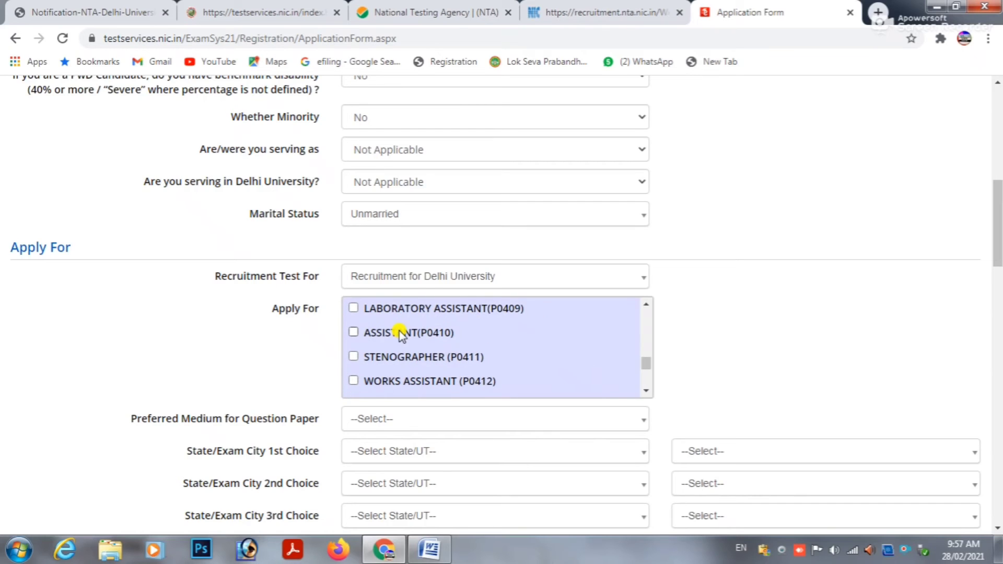
scroll(401, 334, "up", 4)
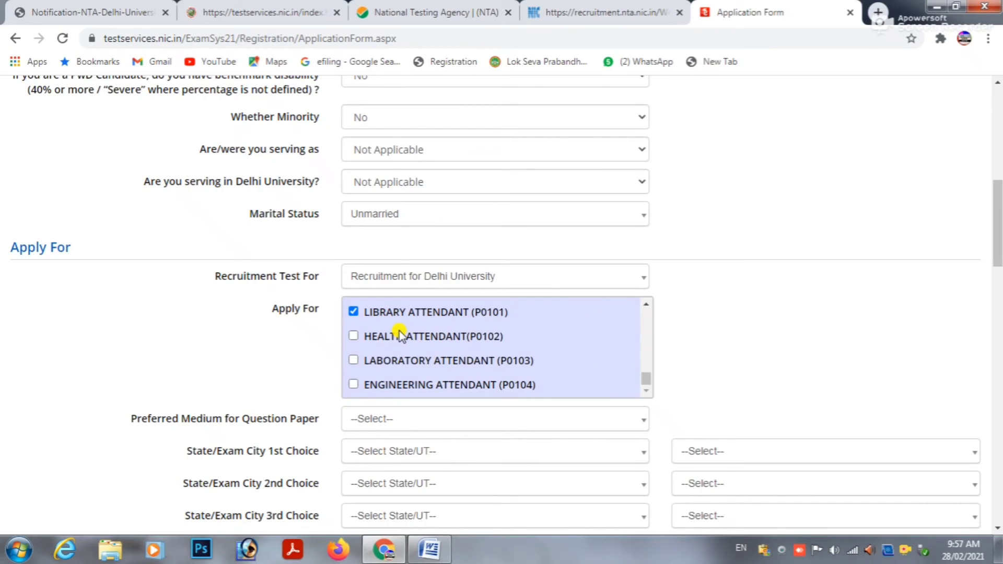
Set the Preferred Medium for Question Paper to Hindi.
scroll(401, 335, "down", 2)
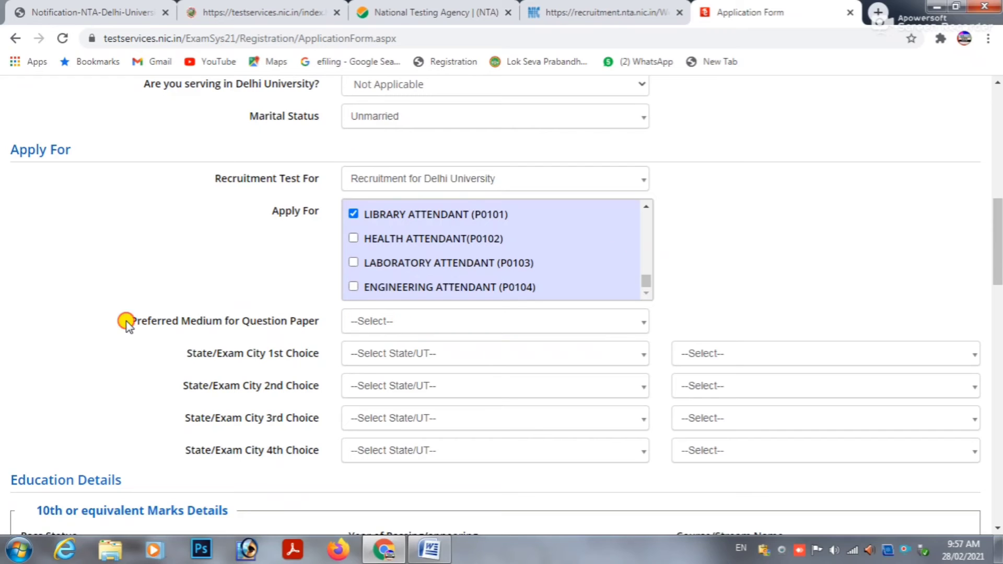
left_click_drag(126, 323, 316, 328)
left_click(397, 329)
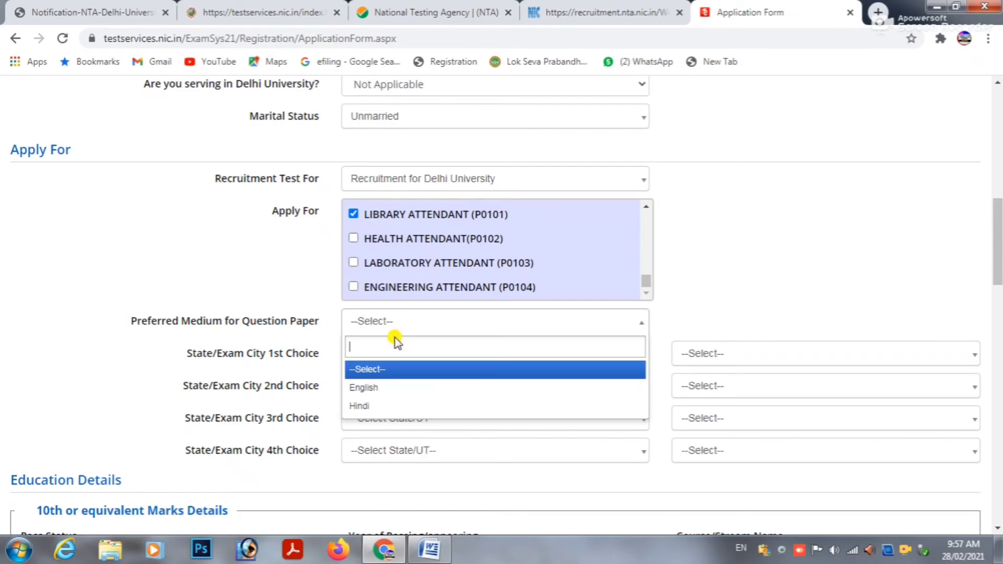
left_click(366, 407)
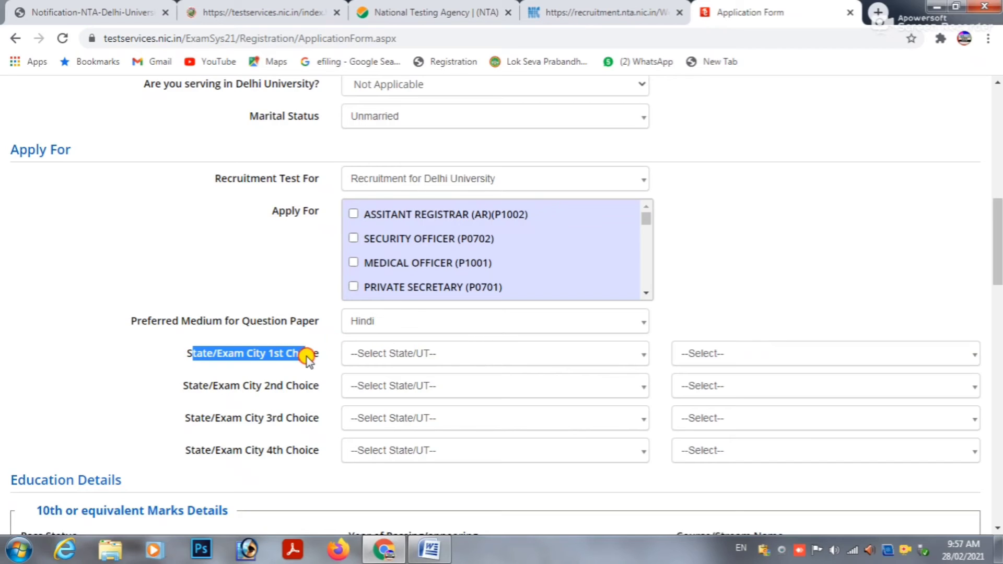
Set the State/Exam City 1st Choice to MADHYA PRADESH with Indore as the exam city.
left_click(357, 357)
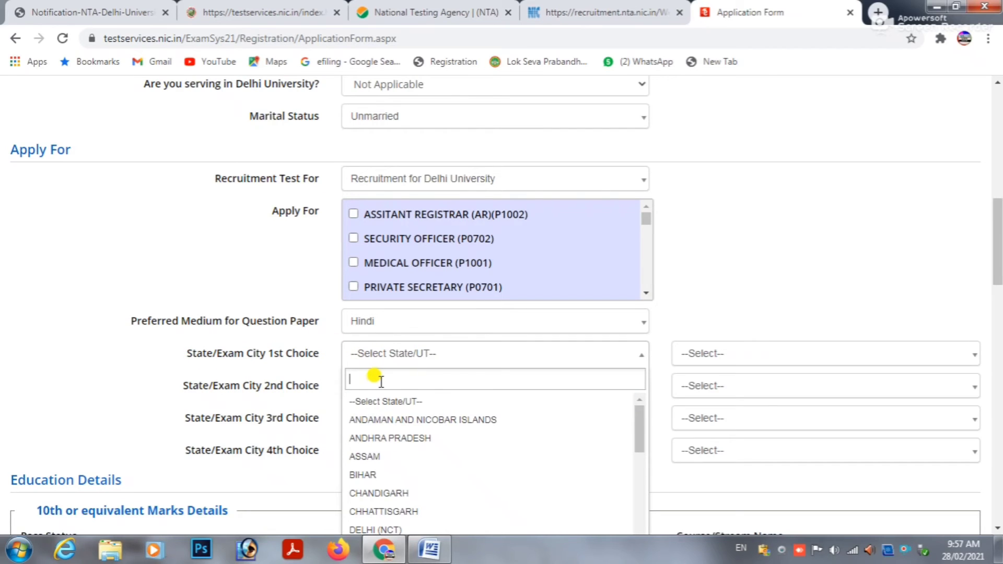
type("M")
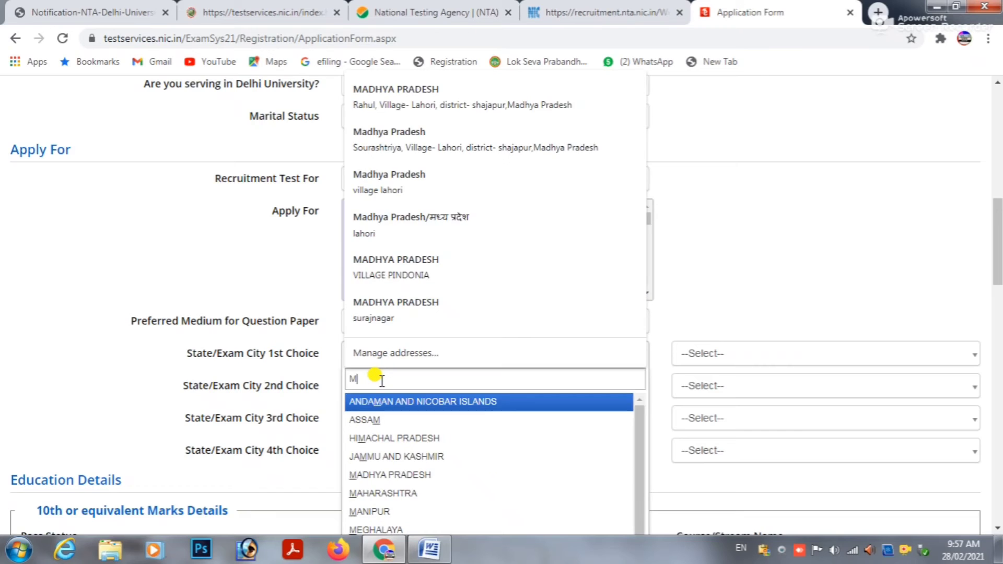
type("ADHY")
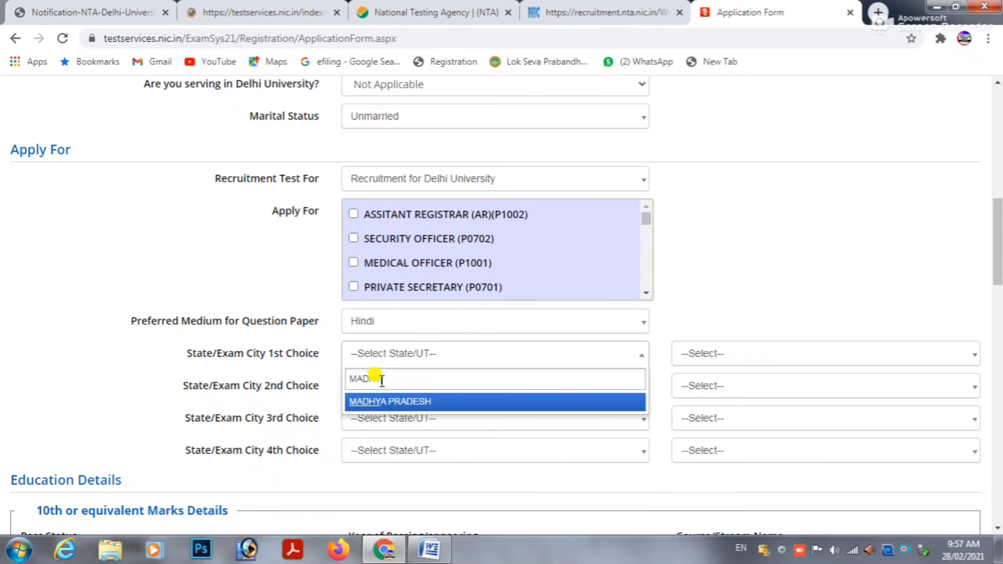
left_click(388, 405)
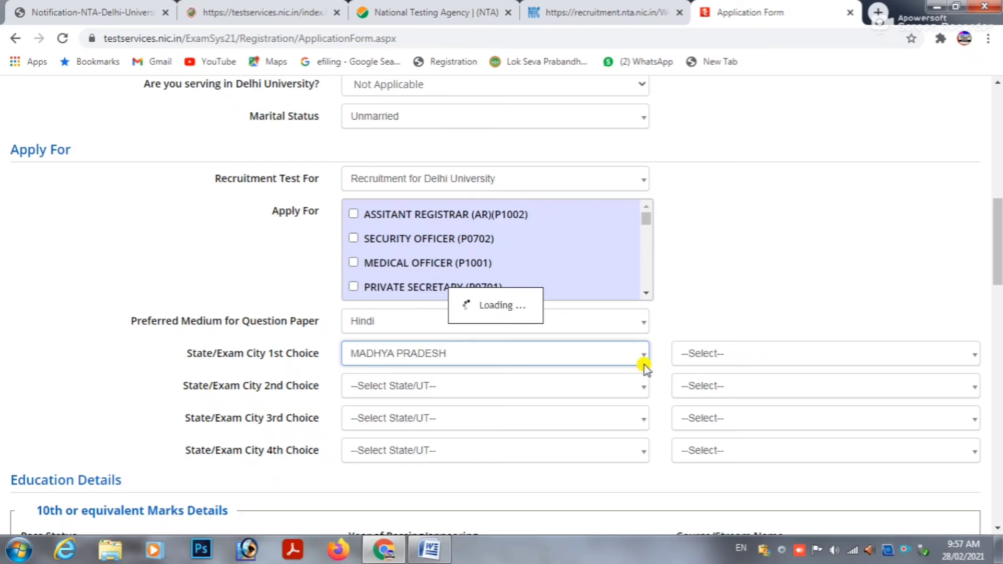
left_click(703, 356)
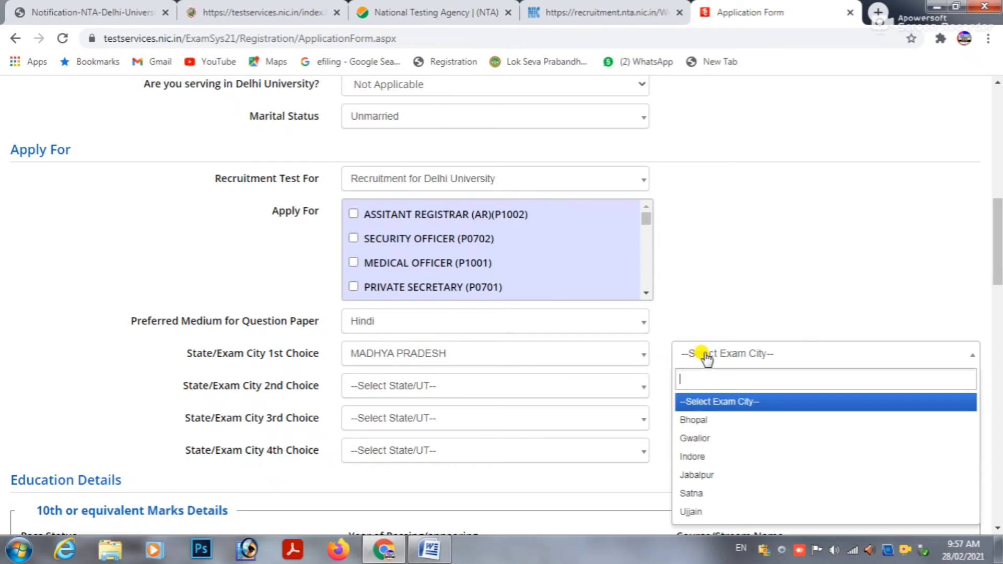
left_click(691, 458)
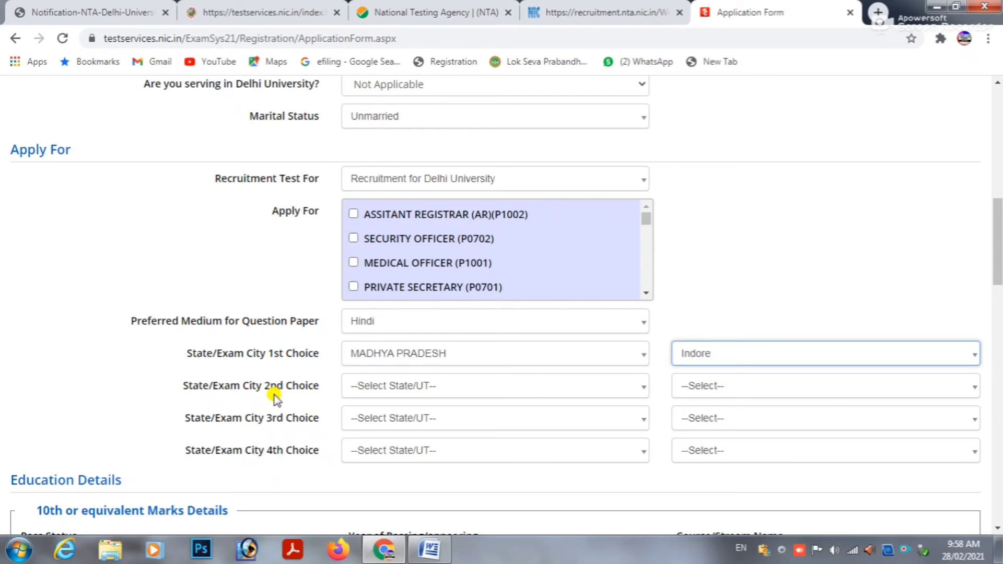
Set the State/Exam City 2nd Choice to MADHYA PRADESH with Bhopal as the exam city.
left_click(387, 394)
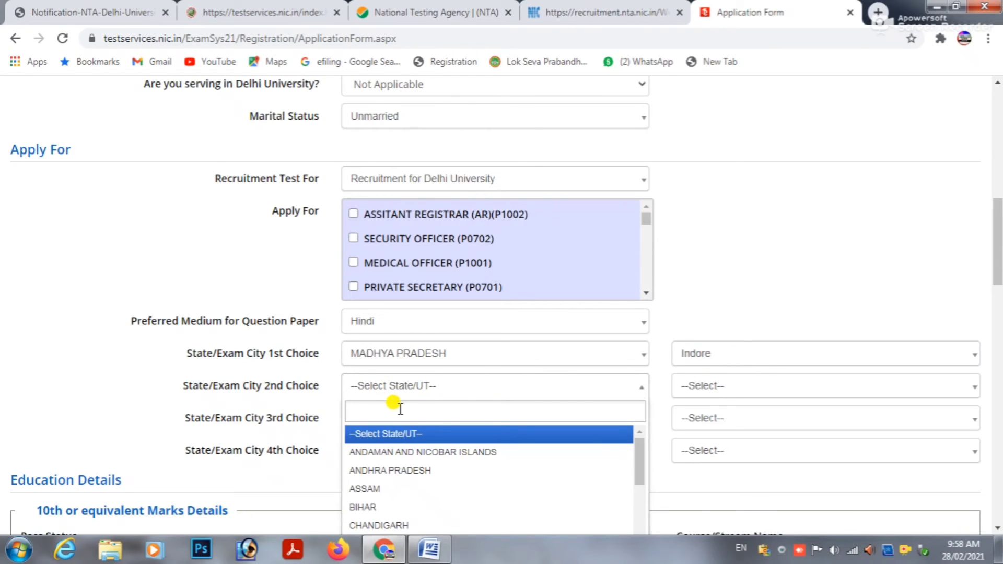
type("MADHY")
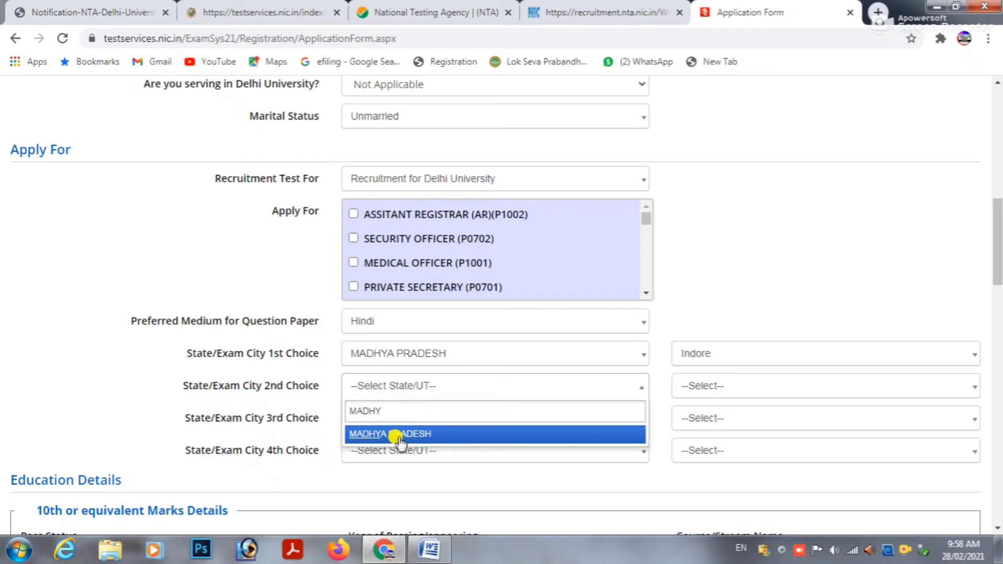
left_click(528, 434)
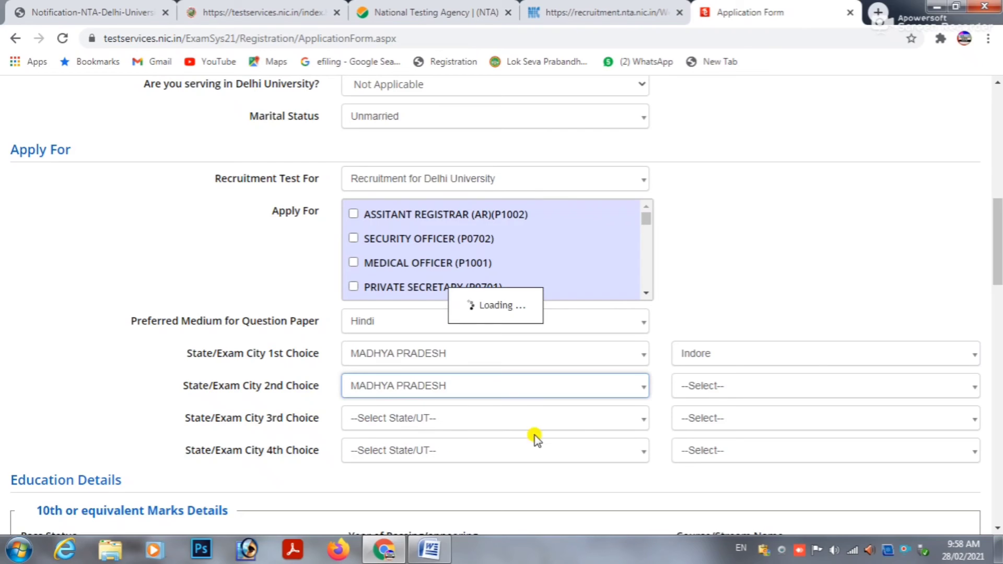
left_click(713, 388)
left_click(695, 448)
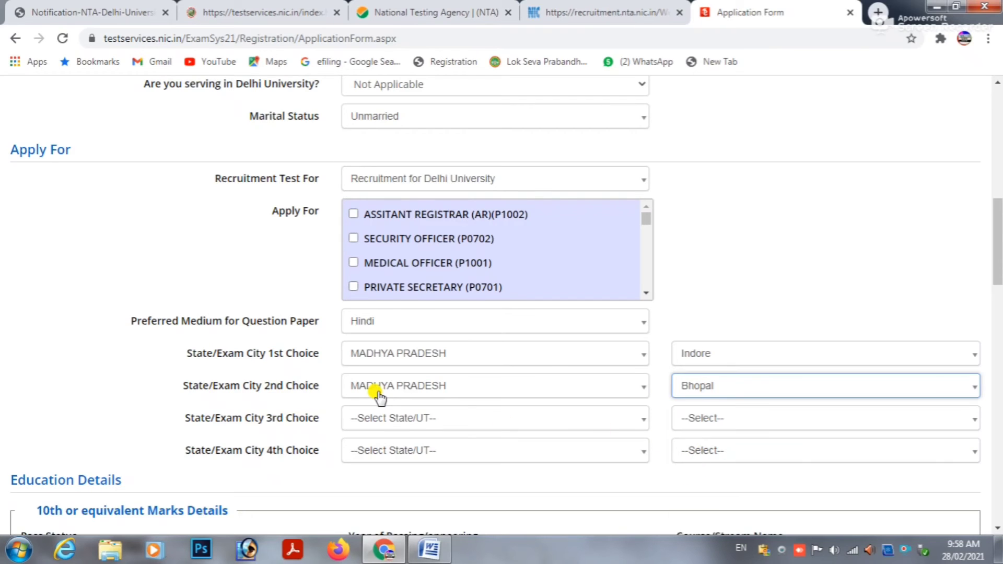
Set the State/Exam City 3rd Choice to MADHYA PRADESH with Ujjain as the exam city.
left_click(370, 422)
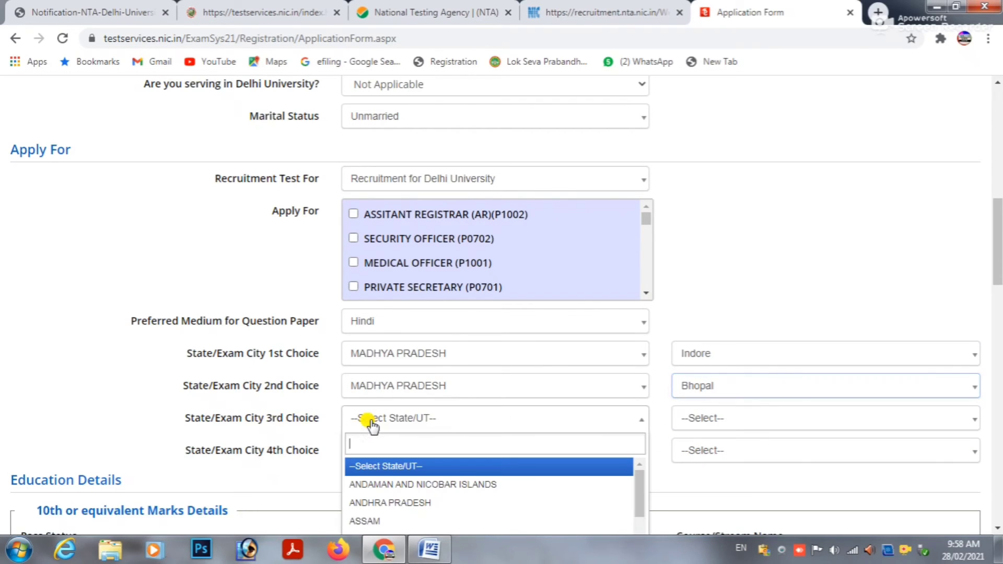
type("MADHY")
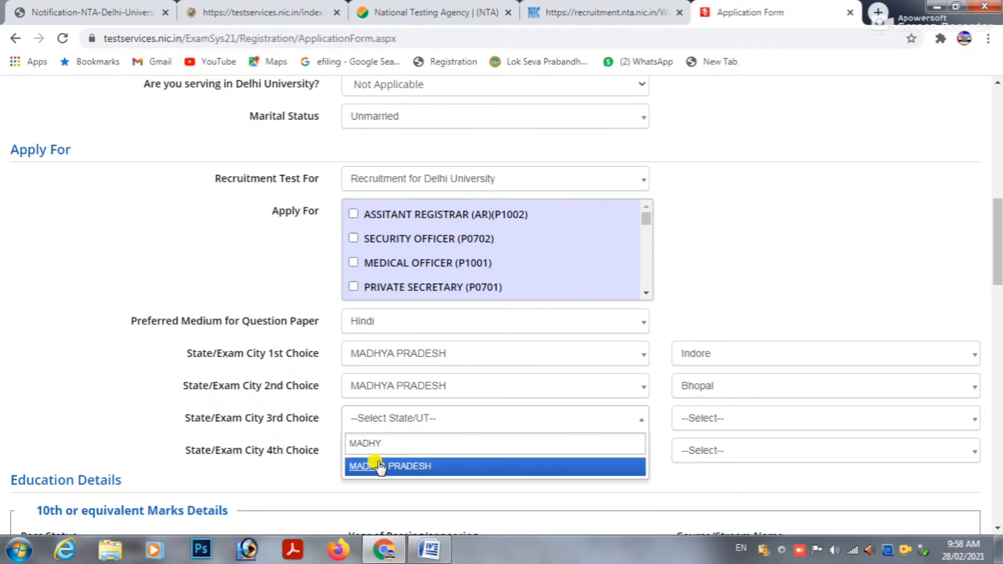
left_click(381, 467)
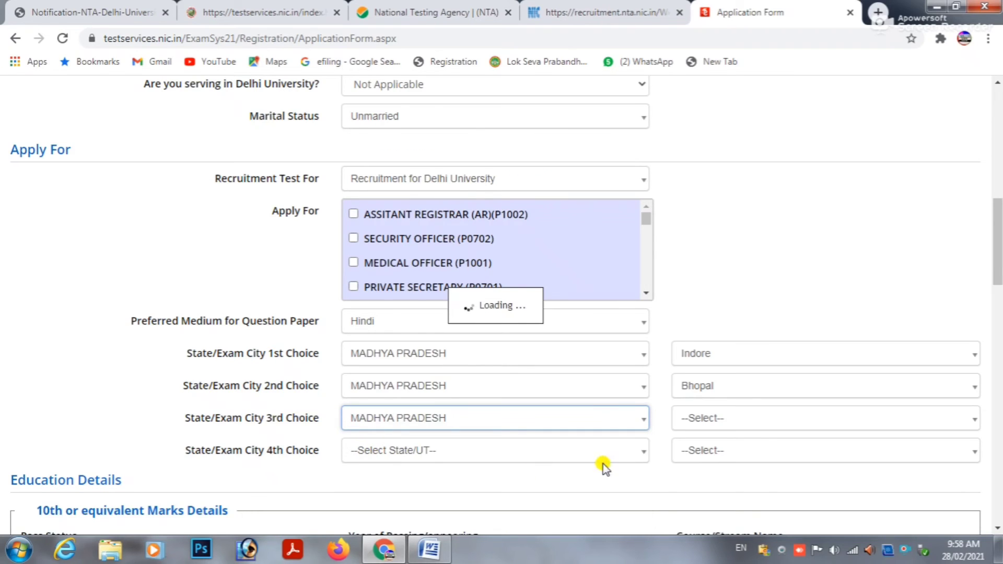
left_click(727, 422)
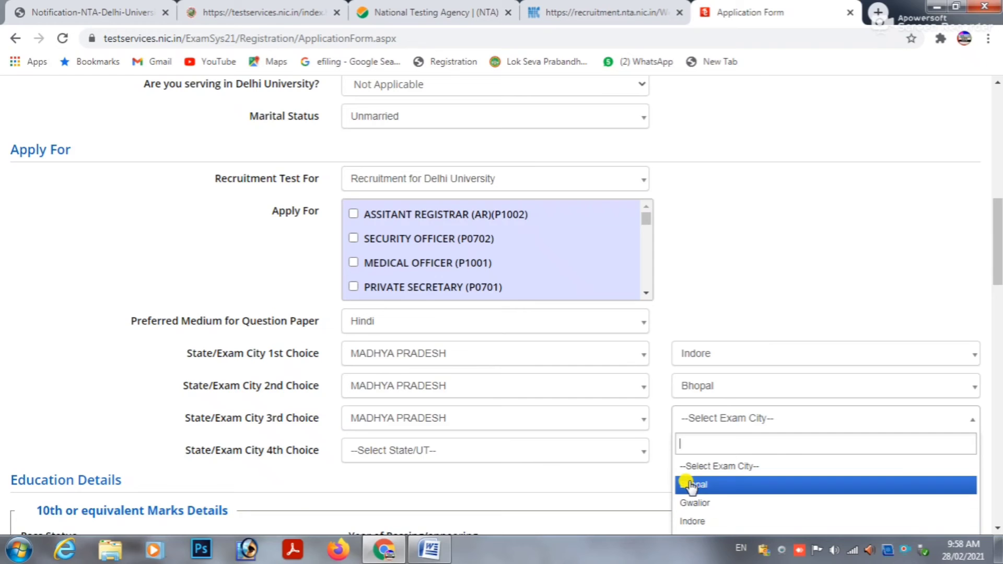
scroll(593, 464, "down", 3)
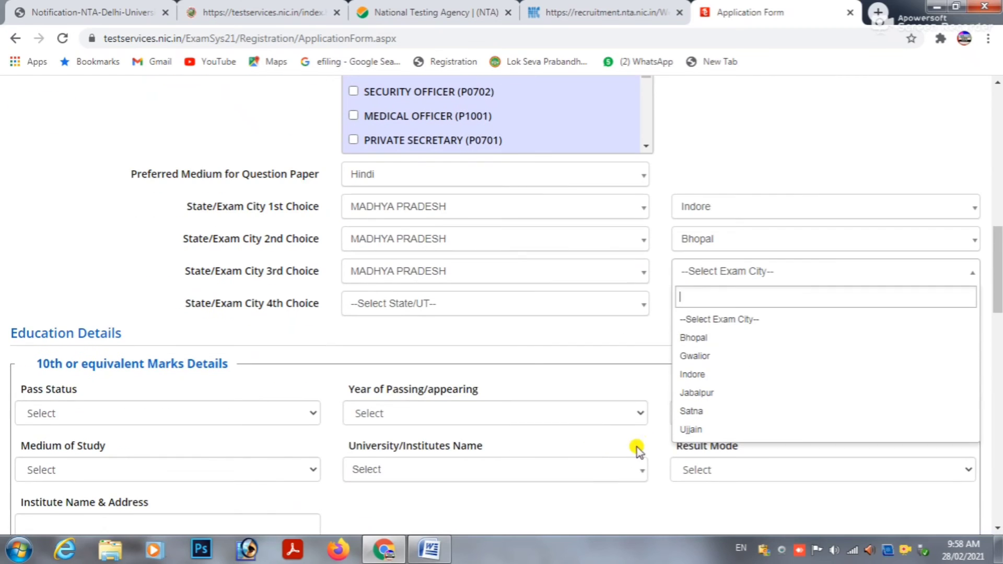
left_click(686, 431)
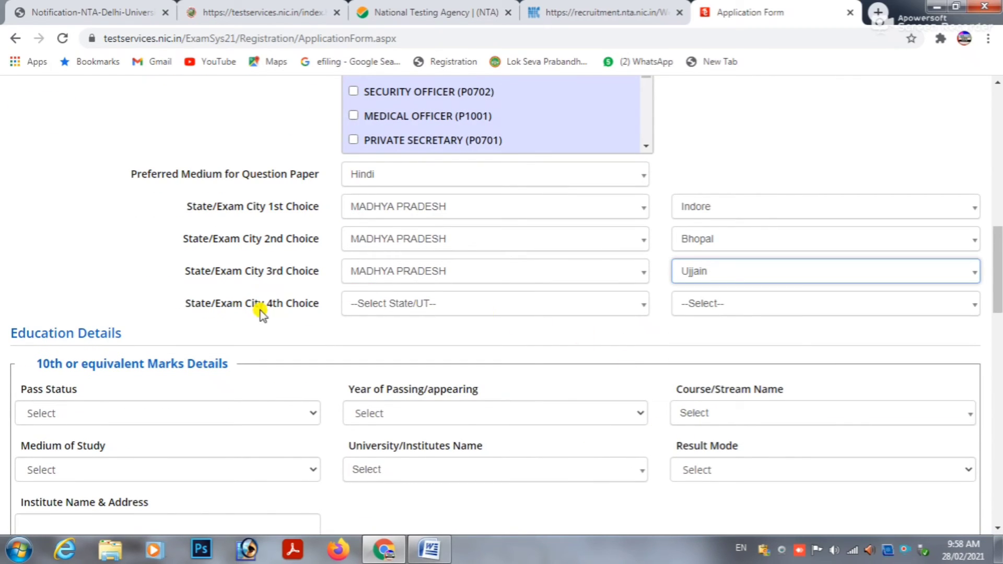
Set the State/Exam City 4th Choice to MADHYA PRADESH with Gwalior as the exam city.
left_click(375, 311)
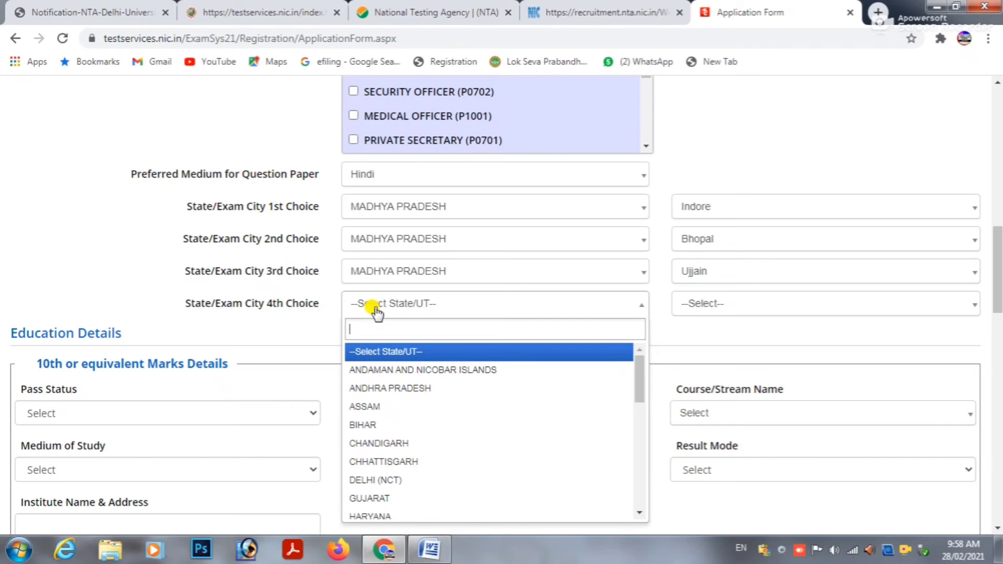
type("MADHYA")
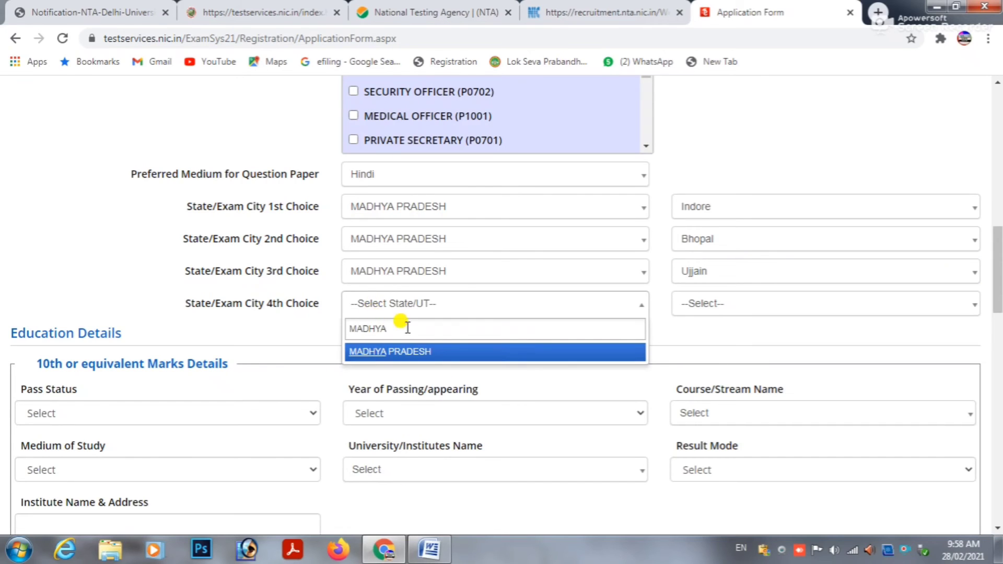
left_click(410, 351)
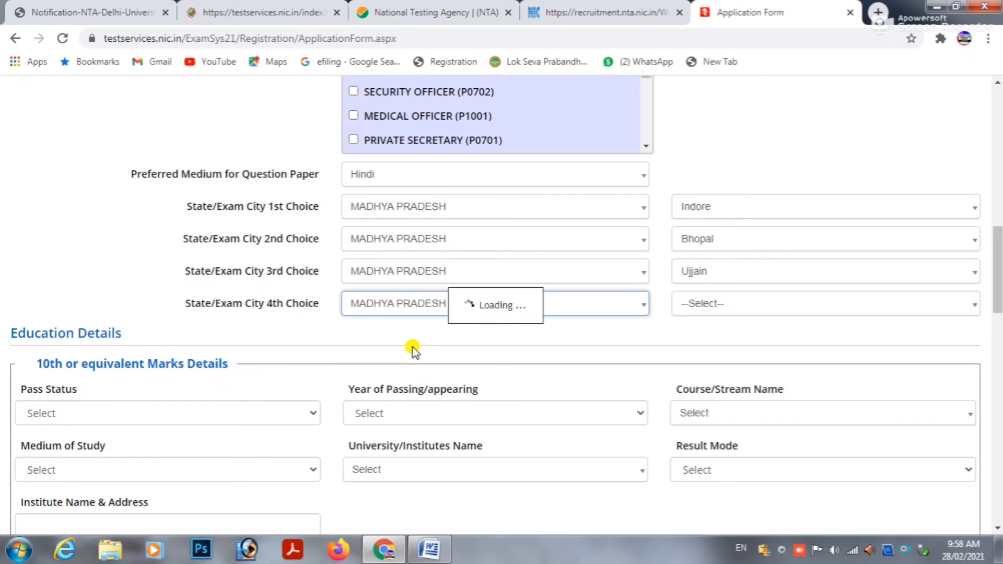
left_click(761, 310)
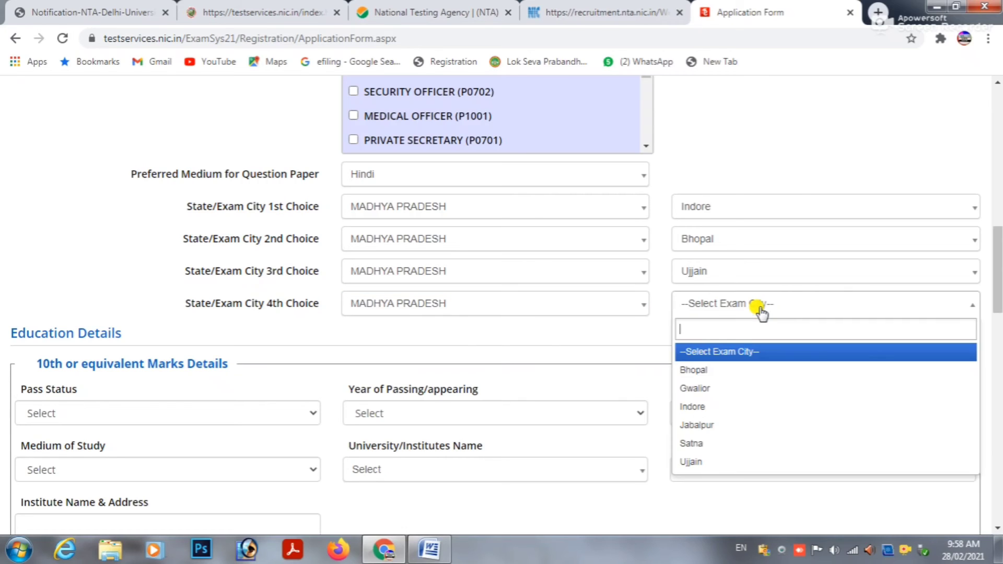
left_click(723, 388)
In the 10th or equivalent marks details, set the Pass Status to Passed and the Year of Passing to 2012.
scroll(587, 293, "down", 2)
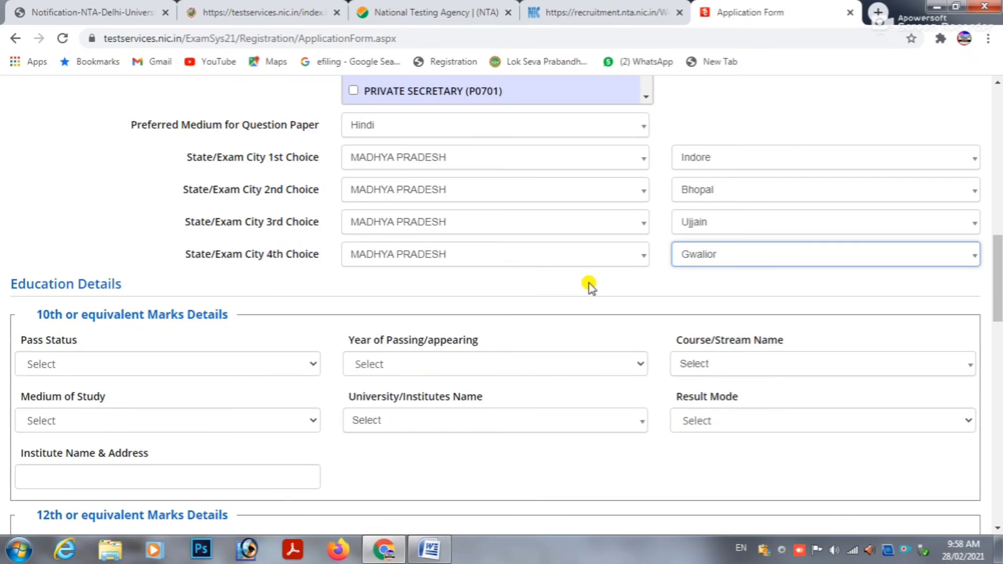
left_click_drag(9, 233, 132, 233)
scroll(135, 240, "down", 1)
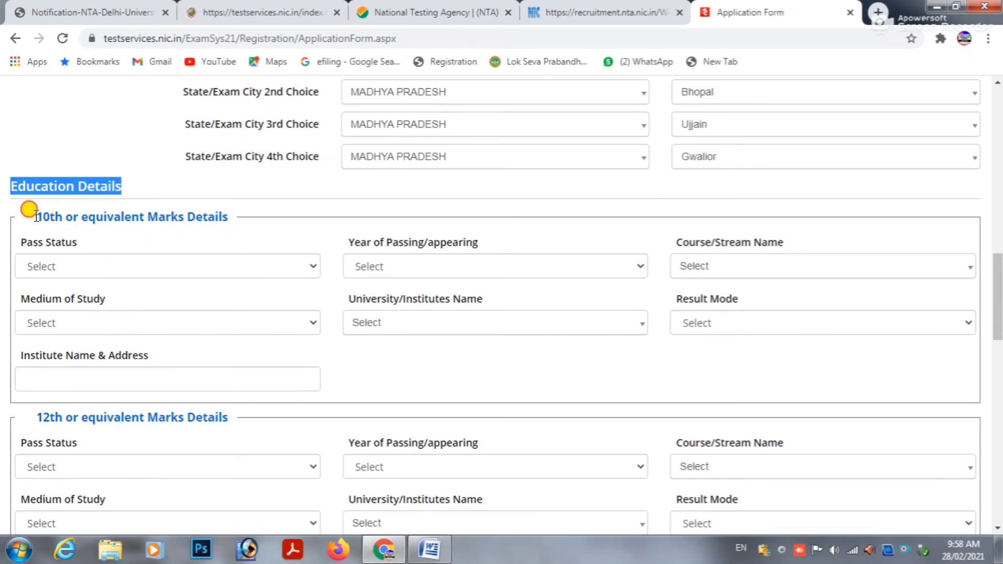
left_click_drag(30, 210, 236, 217)
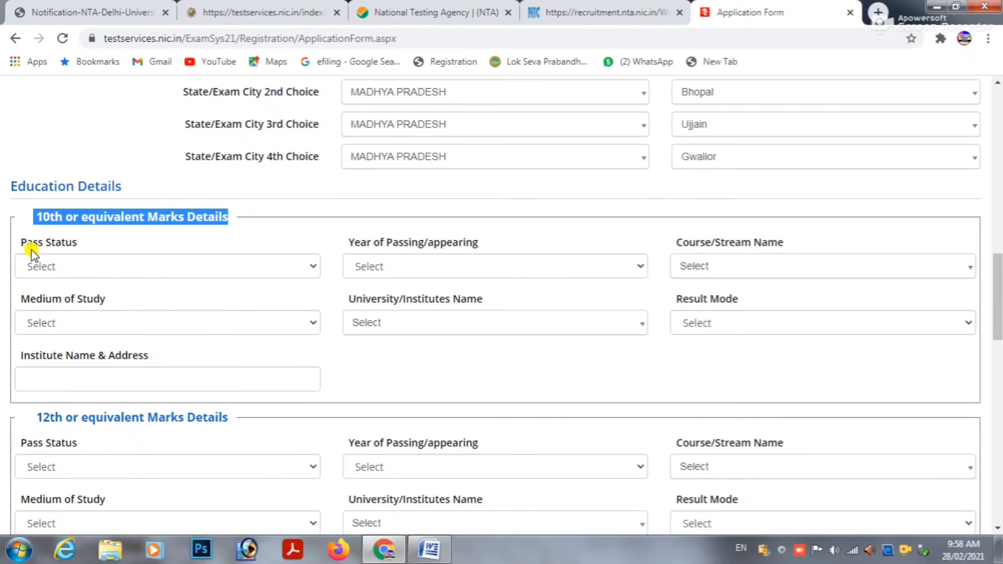
left_click_drag(27, 243, 94, 242)
left_click(88, 268)
left_click(79, 301)
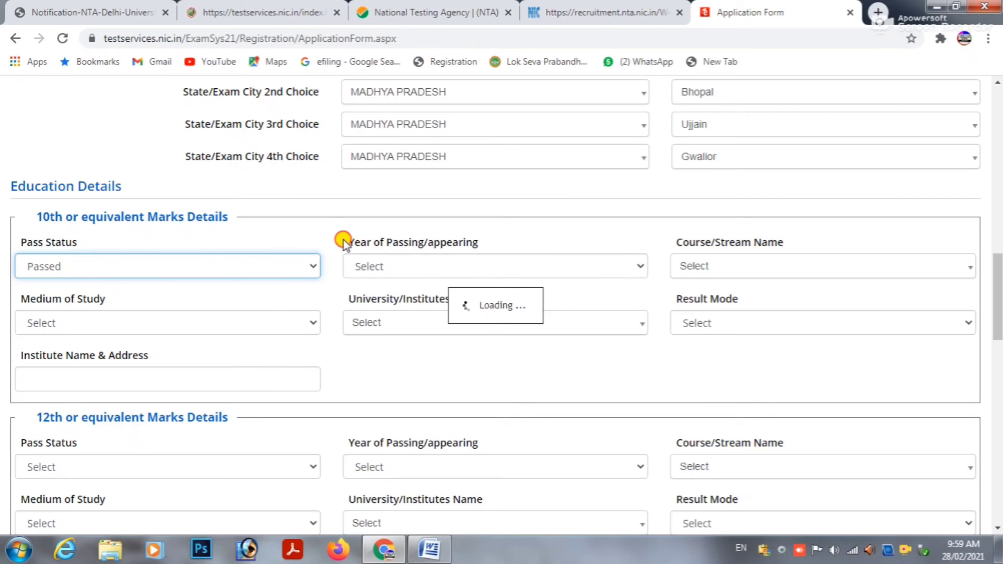
left_click_drag(426, 243, 452, 245)
left_click(409, 277)
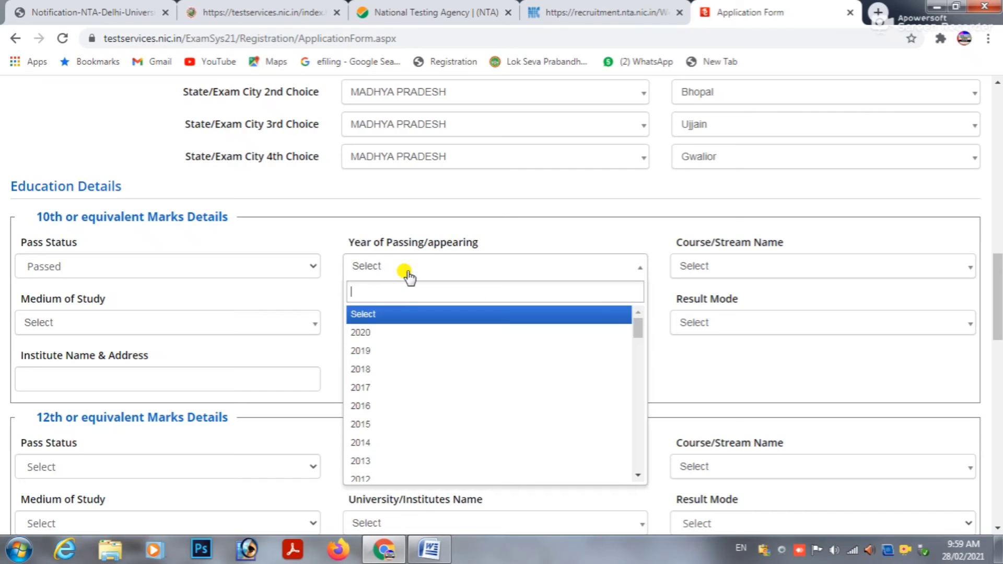
type("2012")
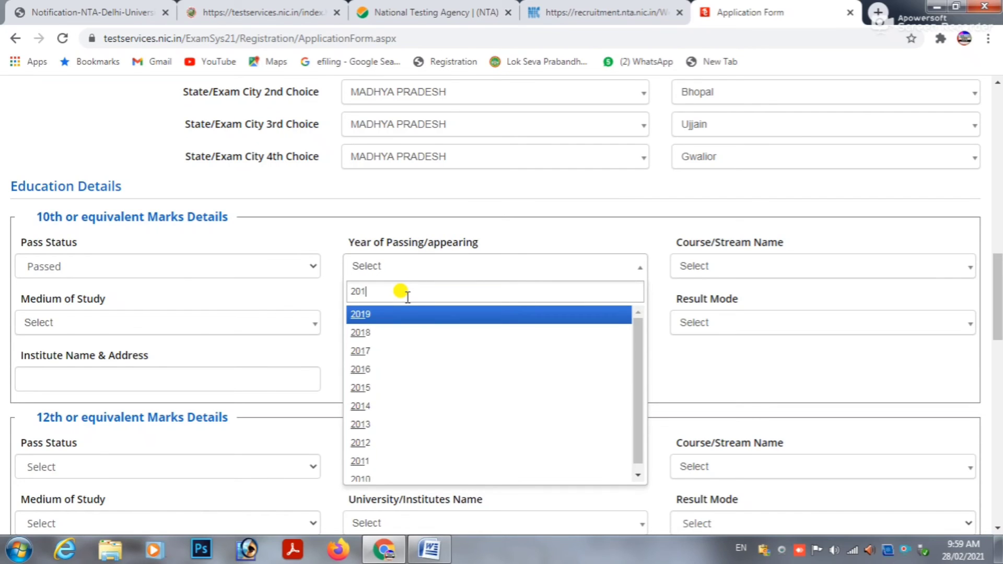
left_click(393, 316)
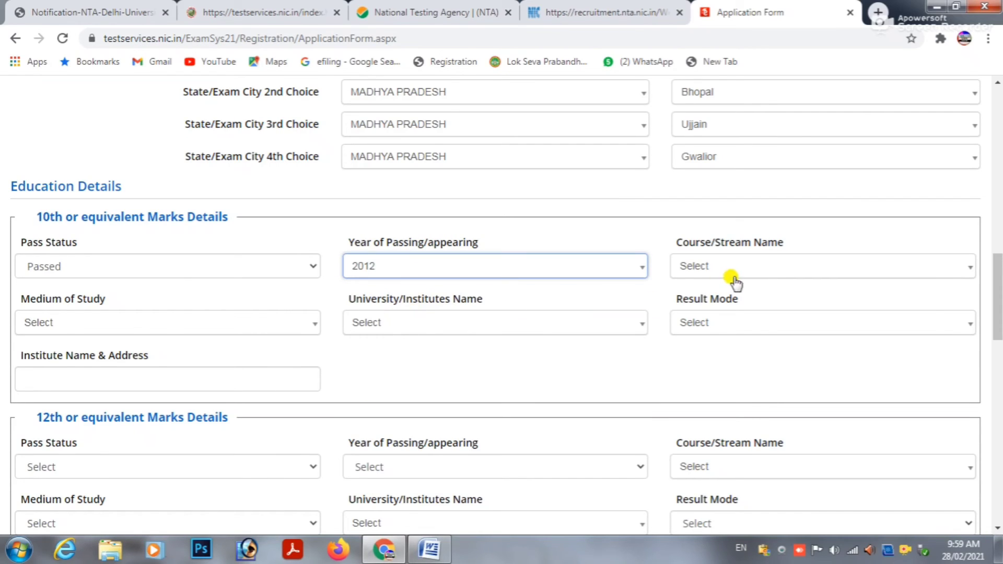
Set the 10th Course/Stream Name to 10th and the Medium of Study to Hindi.
left_click_drag(674, 242, 799, 251)
left_click(782, 268)
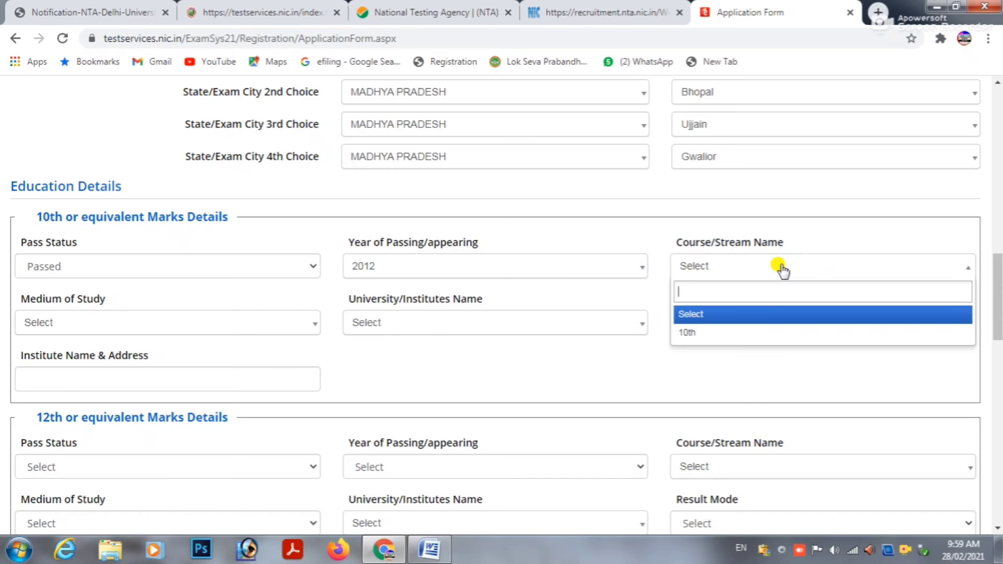
left_click(701, 335)
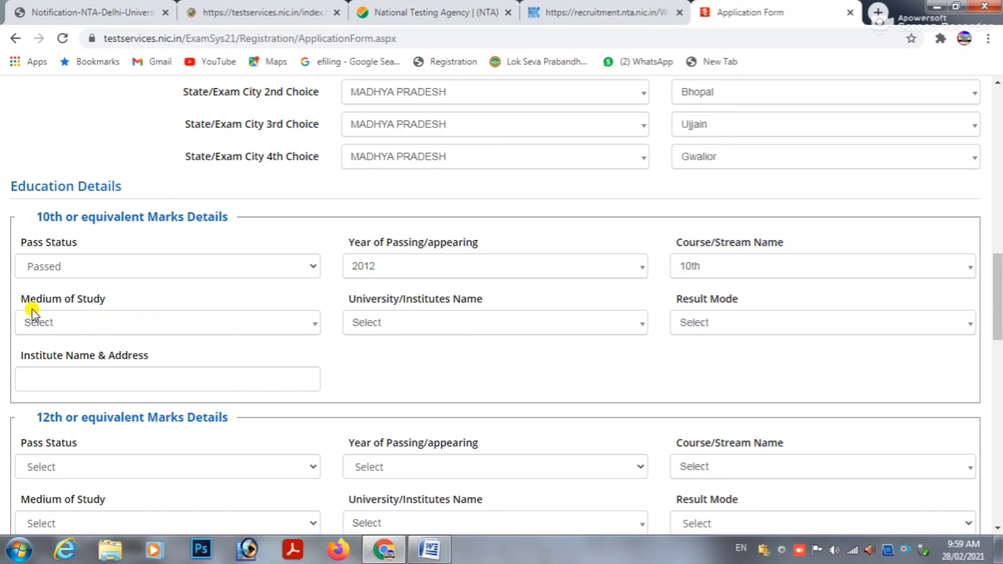
left_click_drag(24, 302, 96, 300)
left_click(81, 324)
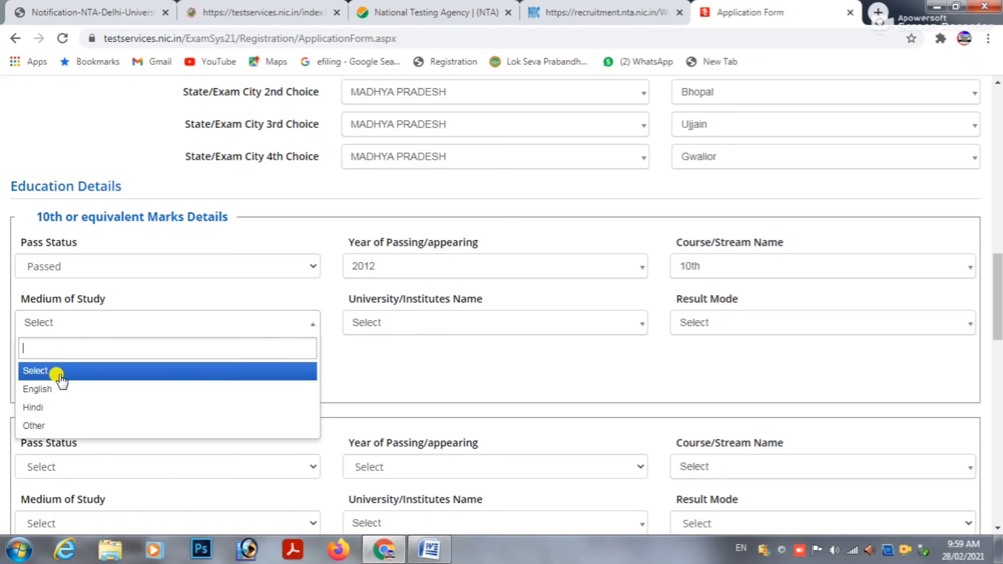
left_click(54, 409)
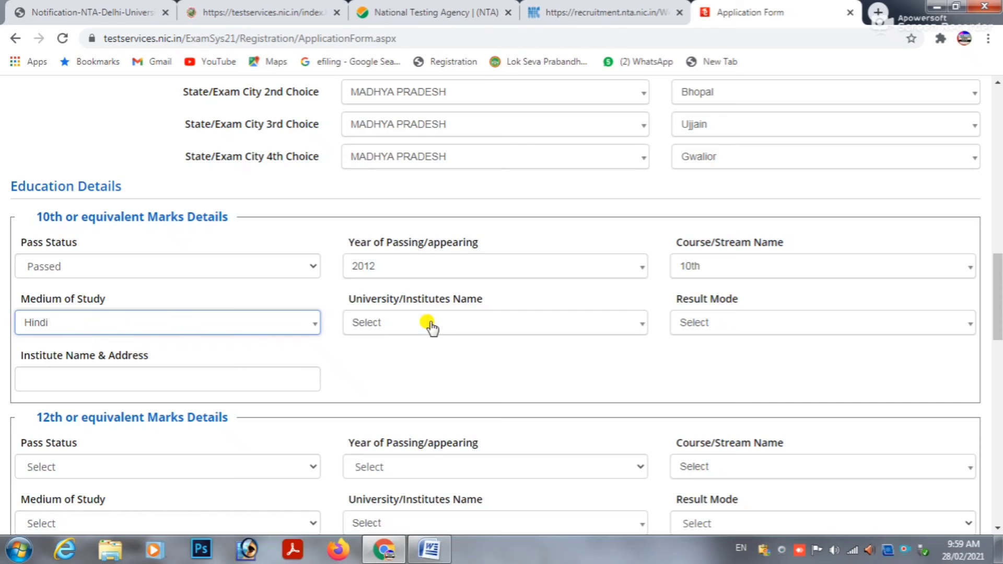
Choose MADHYA PRADESH BOARD OF SECONDARY EDUCATION as the University/Institutes Name for the 10th details.
left_click_drag(359, 300, 461, 300)
left_click(452, 334)
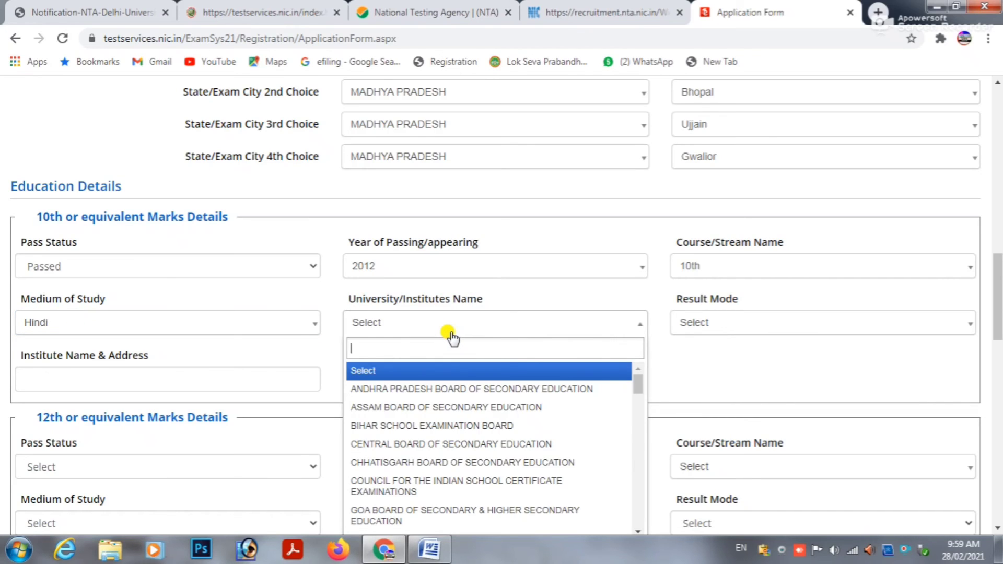
type("MP")
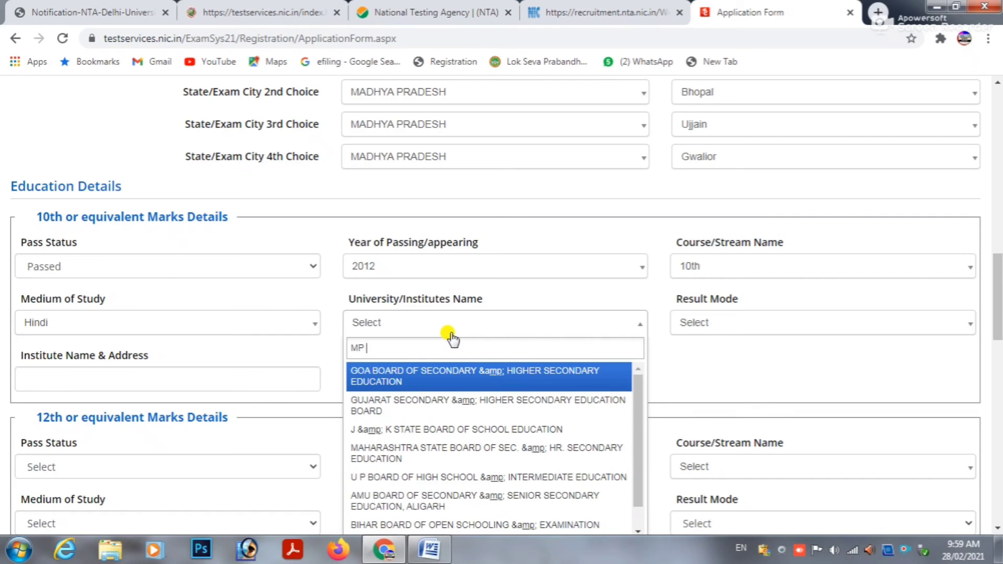
type(" BOAR")
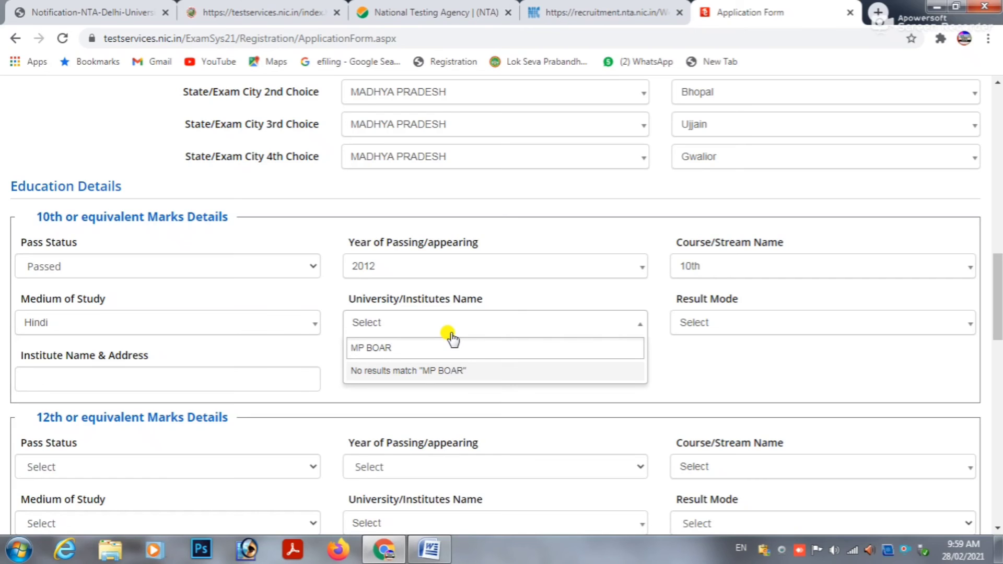
key("BackSpace")
key("BackSpace")
key("BackSpace")
key("BackSpace")
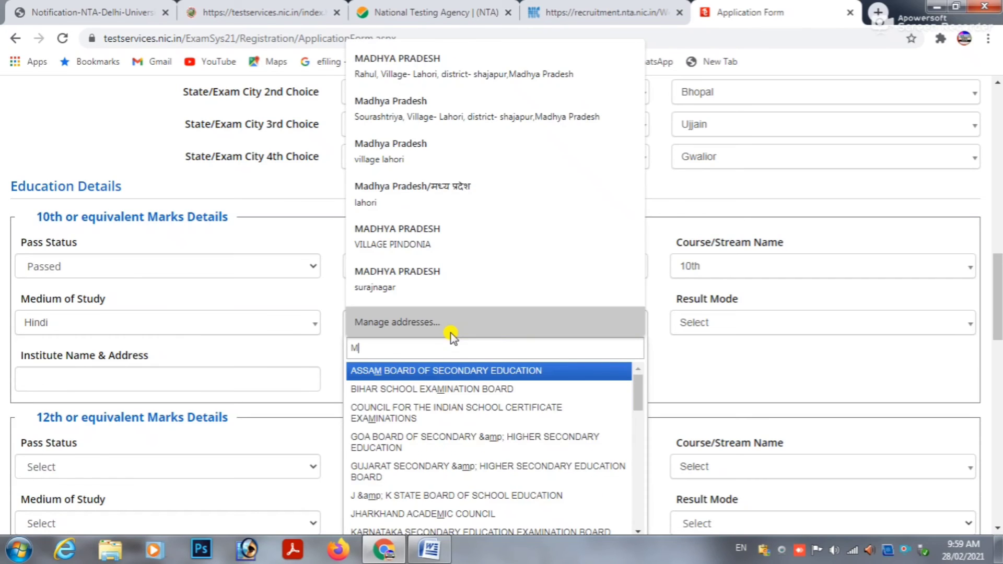
type("ADHYA")
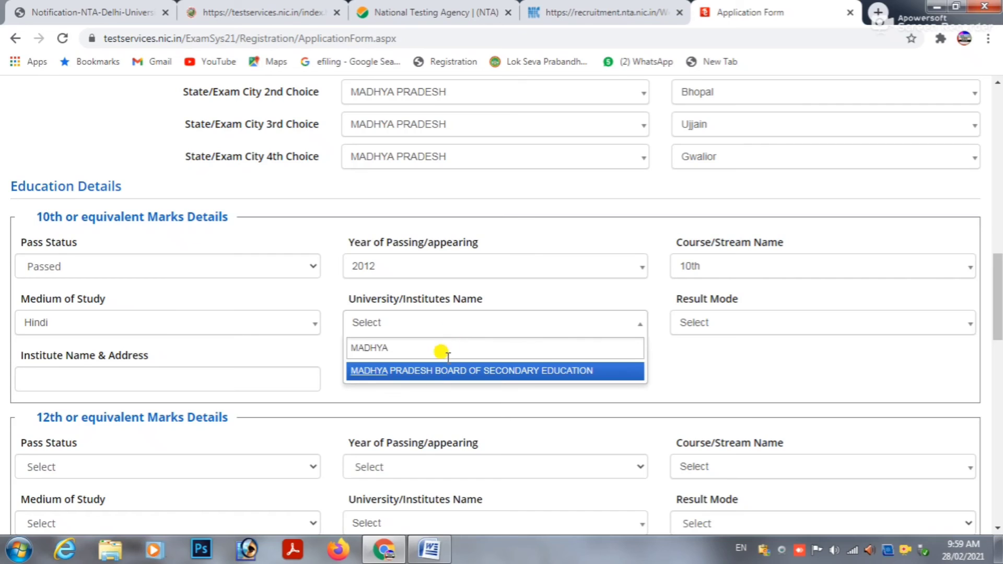
left_click(429, 372)
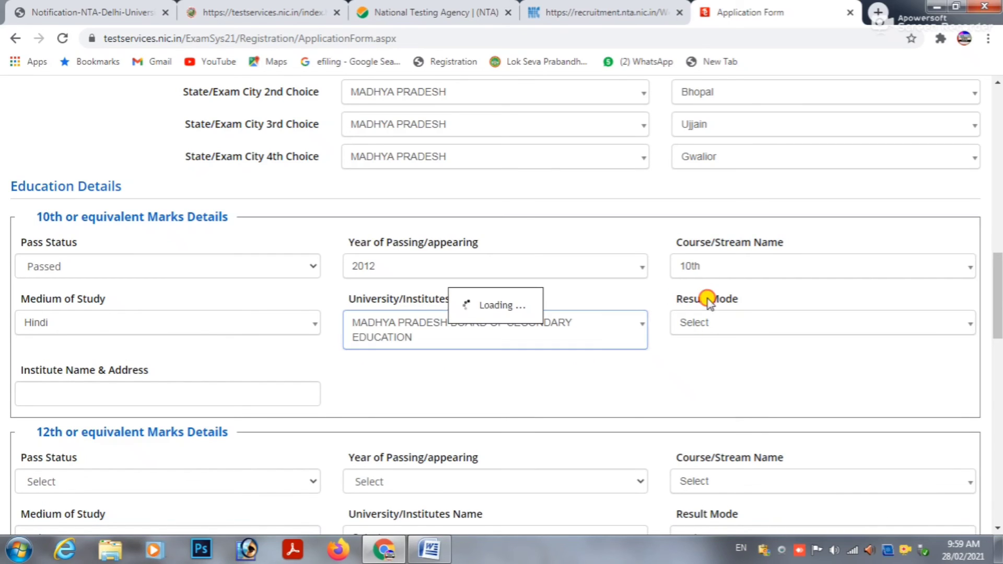
Set the 10th Result Mode to Percentage, with 600 as the Total Marks and 390 as the Obtained Marks.
left_click(709, 322)
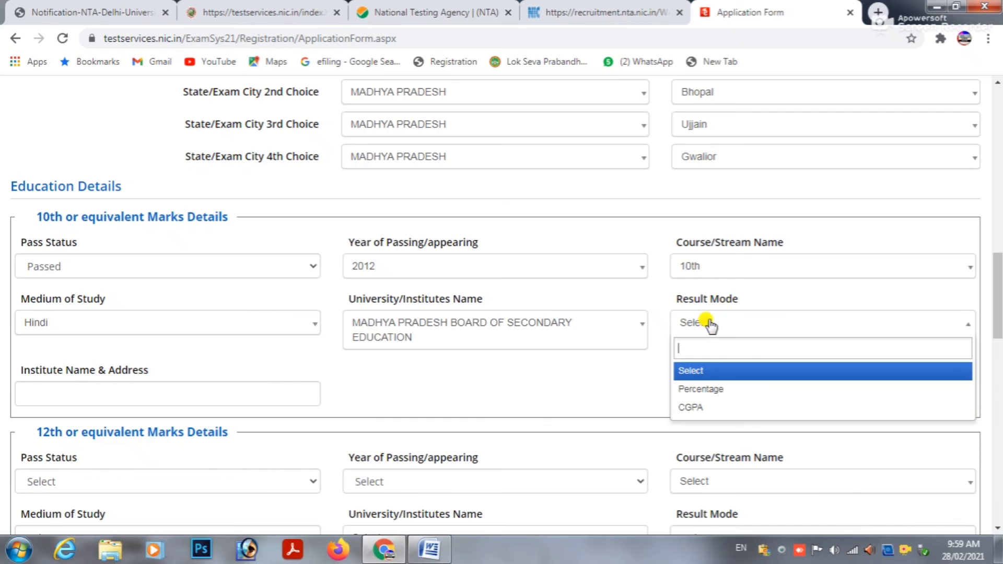
left_click(701, 389)
scroll(705, 378, "down", 2)
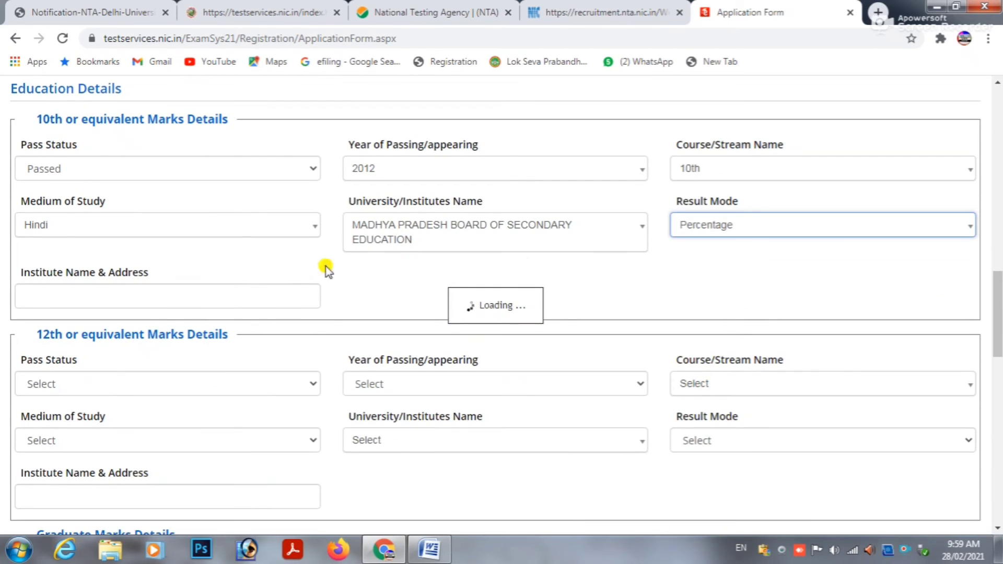
scroll(96, 363, "down", 3)
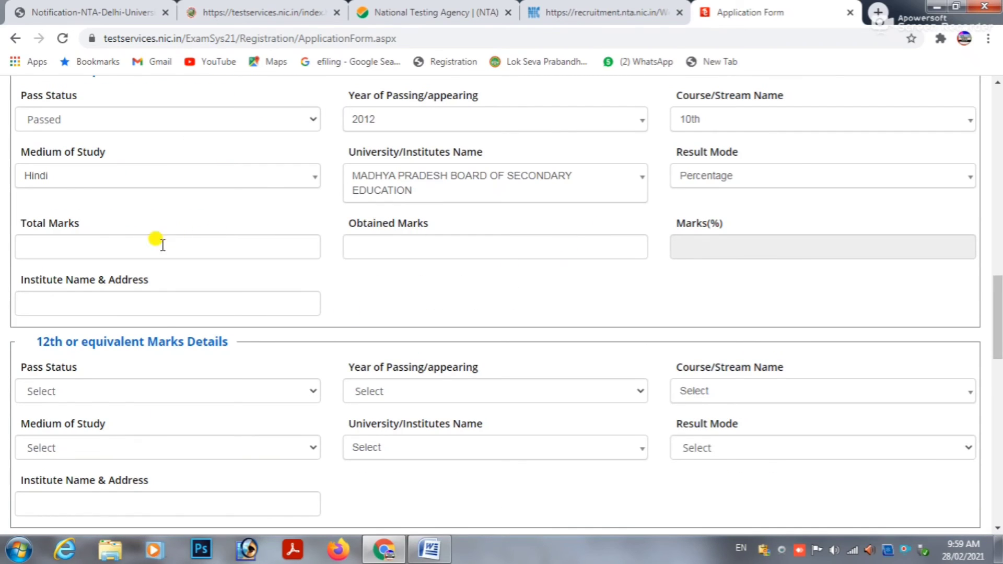
left_click(121, 247)
type("600")
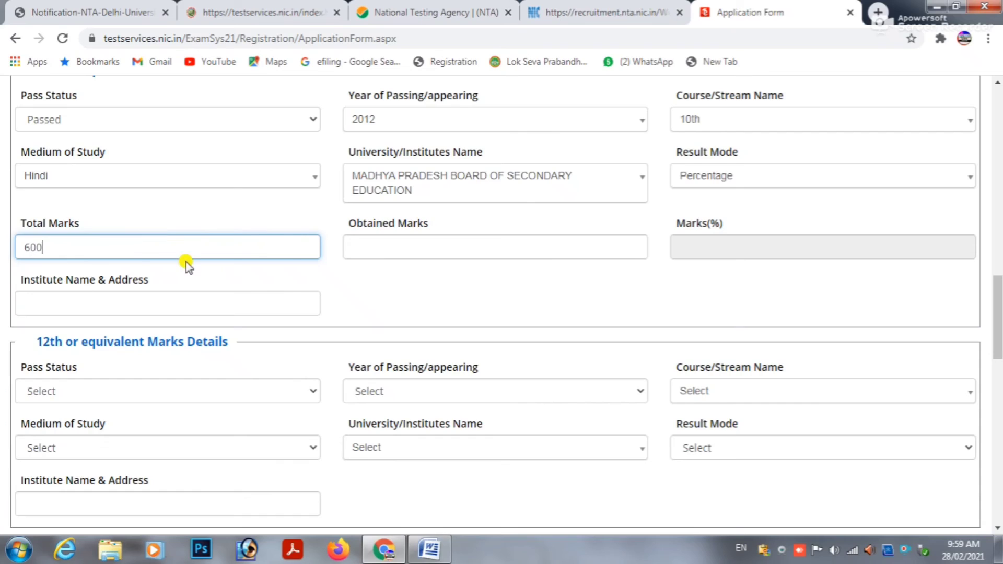
left_click(360, 247)
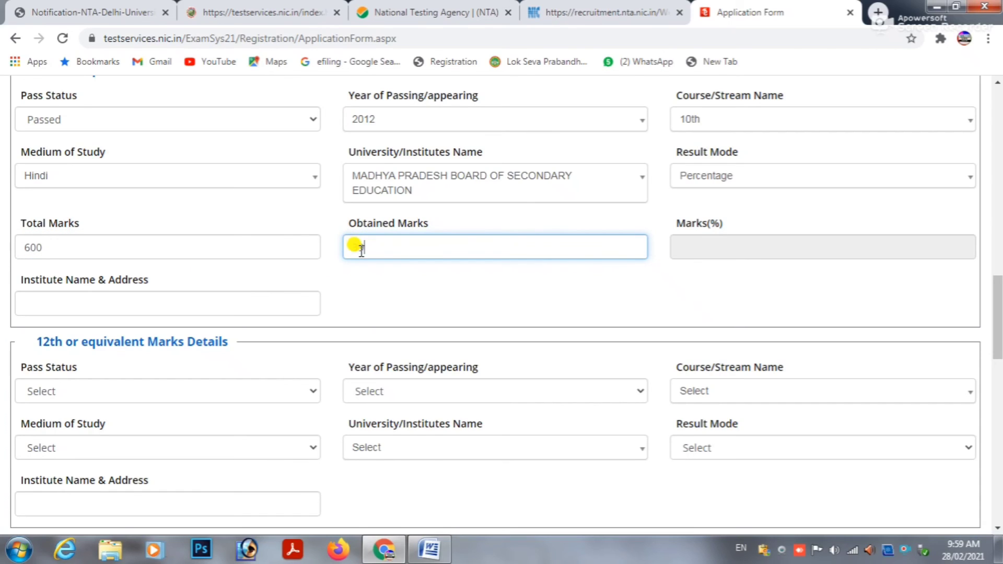
left_click(700, 250)
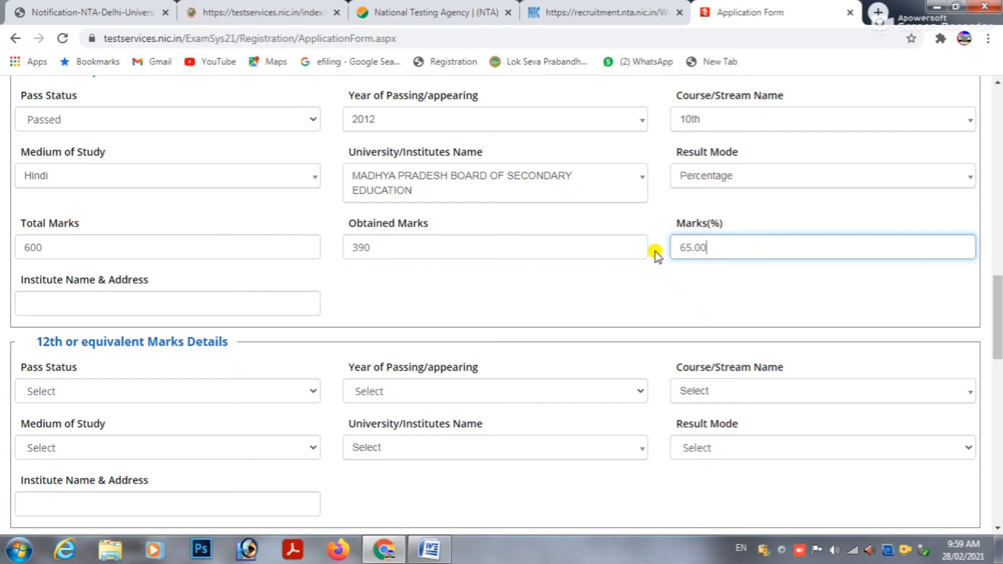
Enter PRIVATE as the Institute Name & Address in the 10th marks details.
left_click(140, 298)
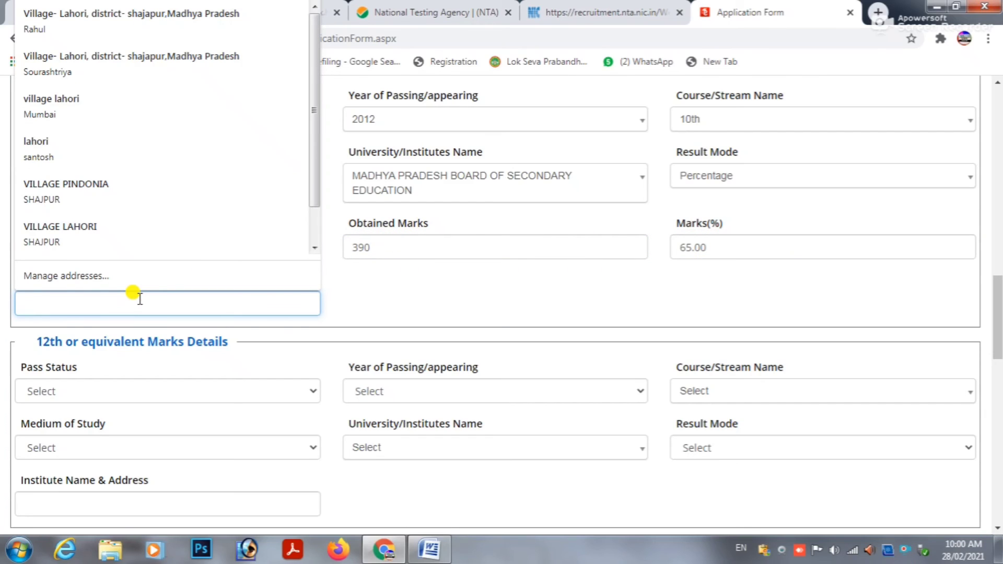
type("PRIV")
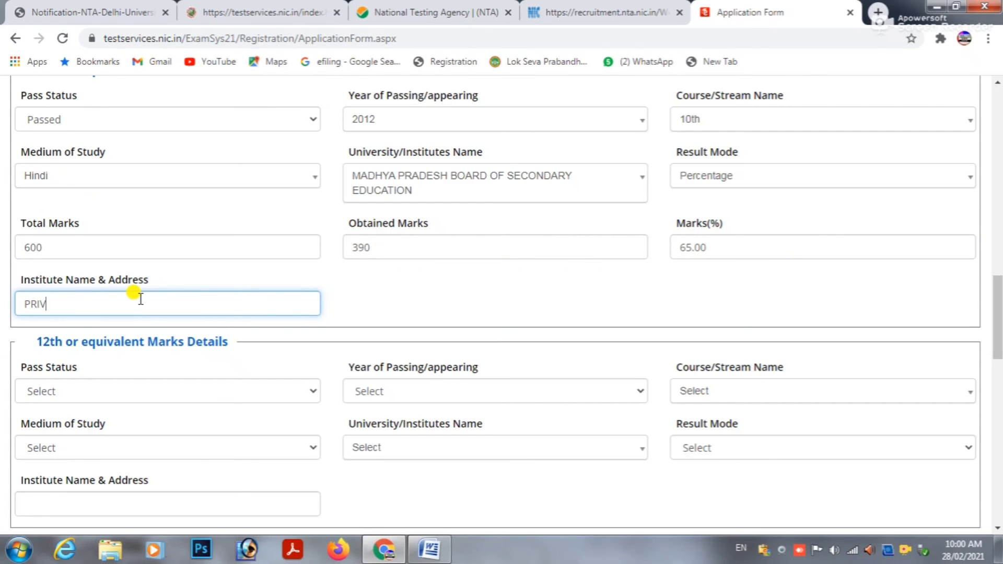
type("ATE")
left_click(415, 295)
Set the Pass Status to Passed in the 12th or equivalent marks details.
scroll(415, 295, "down", 3)
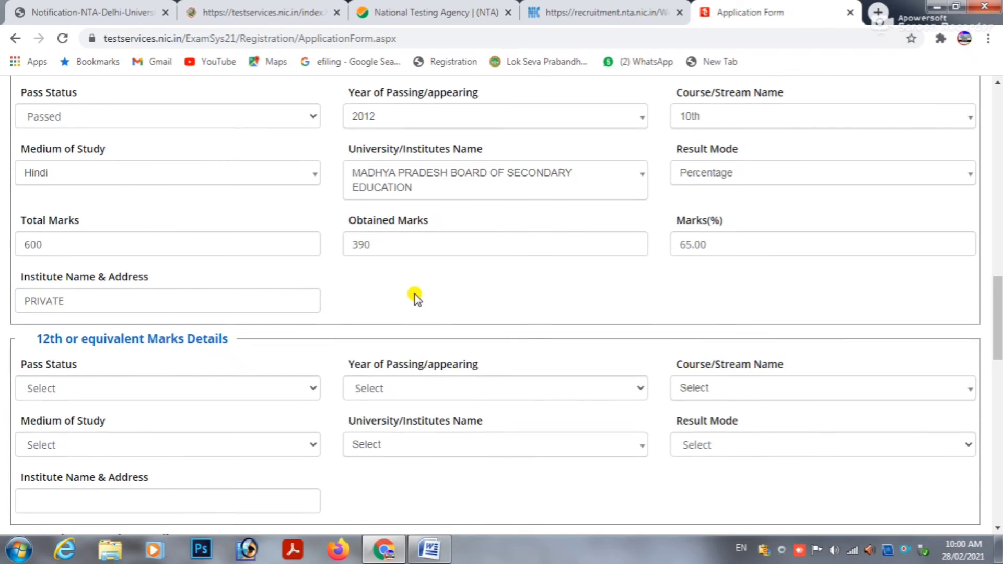
left_click_drag(32, 195, 233, 198)
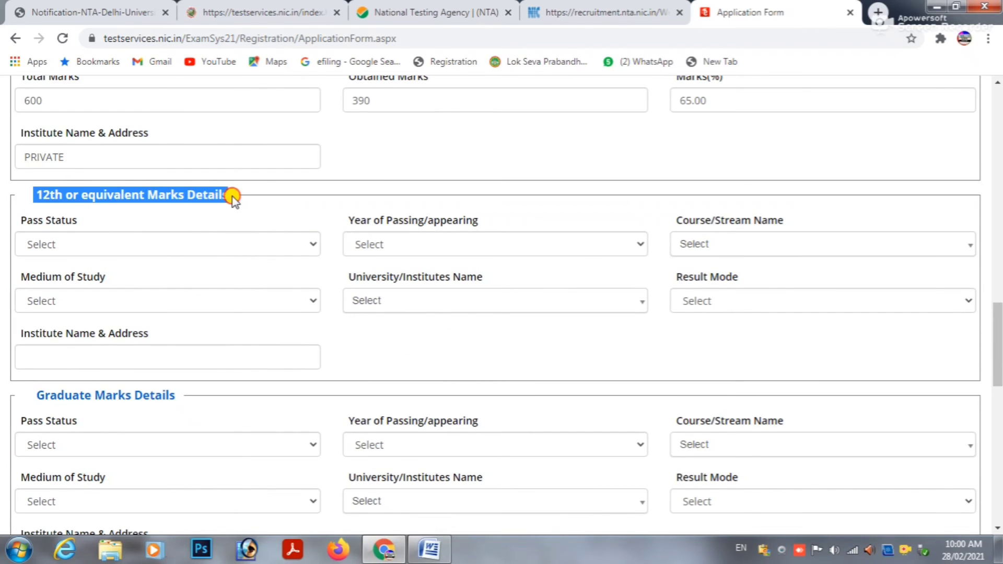
scroll(165, 298, "down", 1)
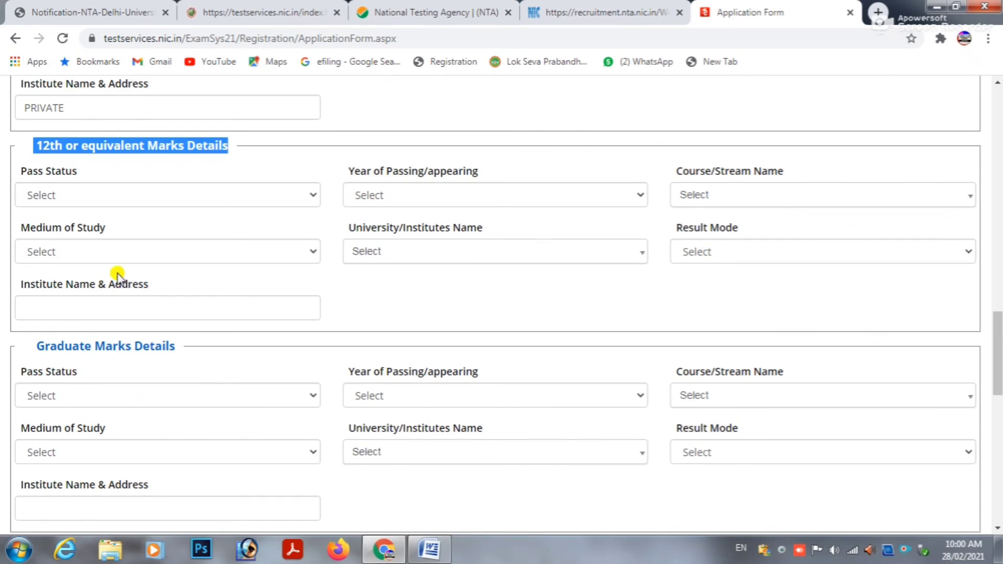
left_click(68, 194)
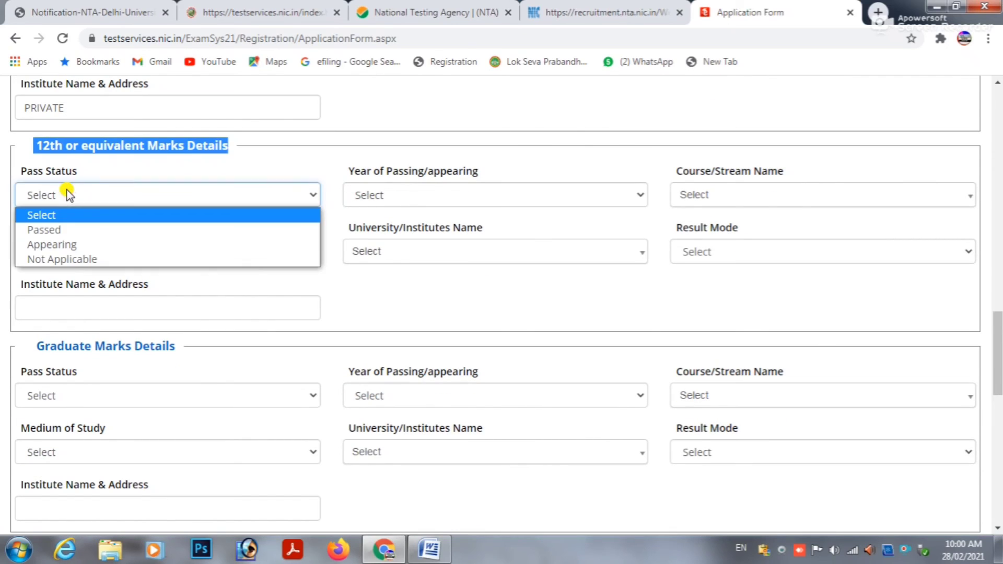
left_click(63, 229)
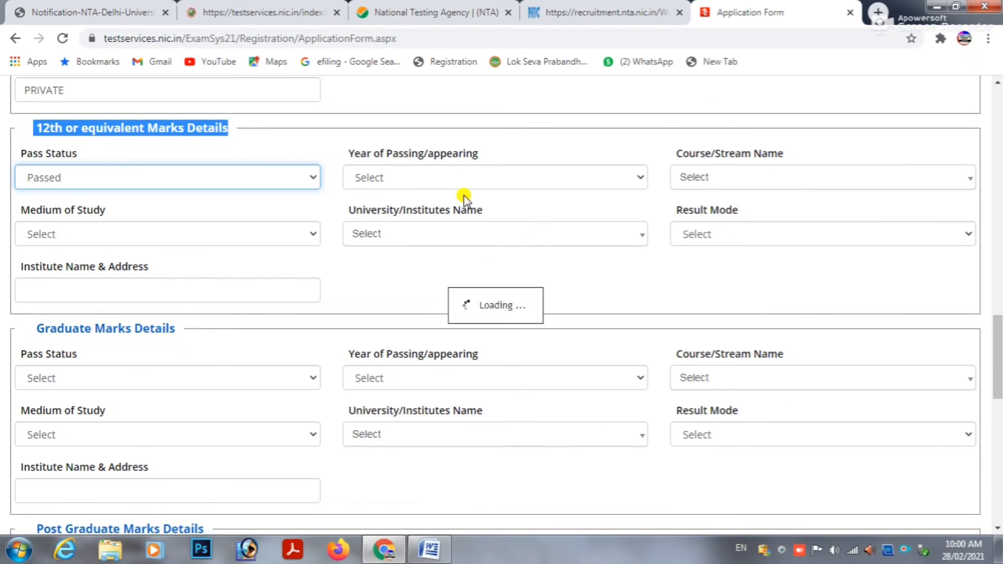
scroll(294, 219, "down", 4)
scroll(294, 222, "up", 2)
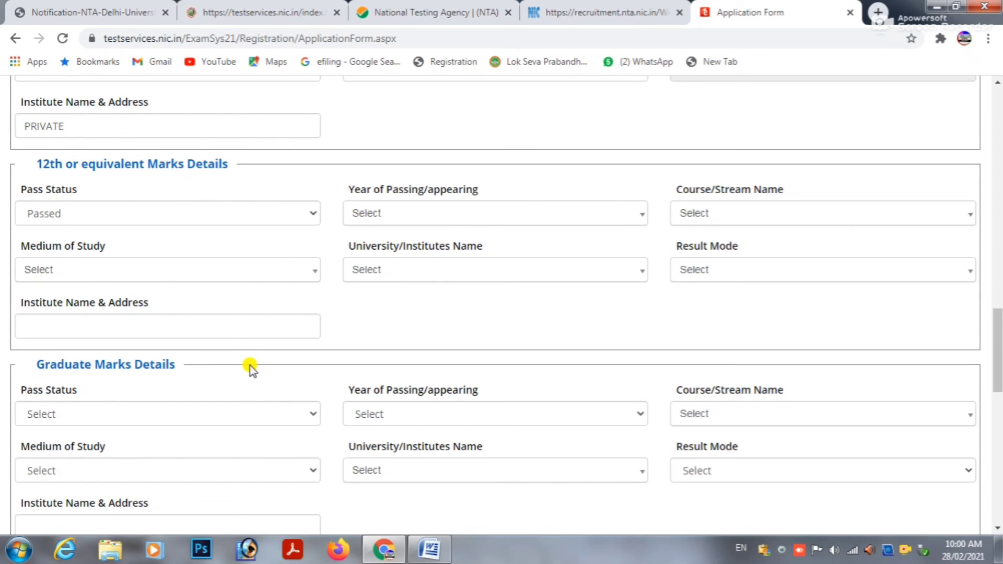
Set the employment status in the Employment Details to Unemployed.
scroll(251, 367, "down", 9)
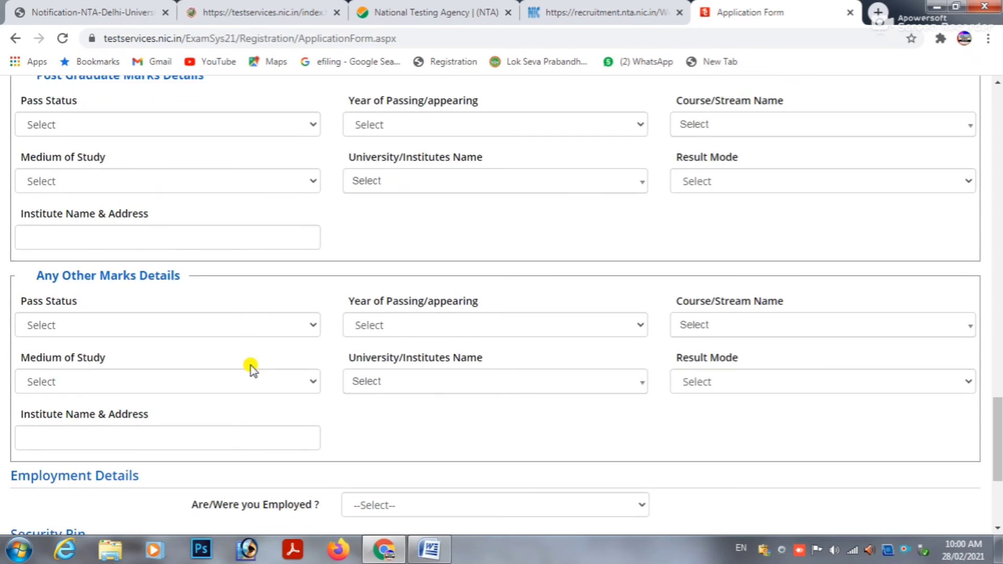
scroll(250, 366, "down", 1)
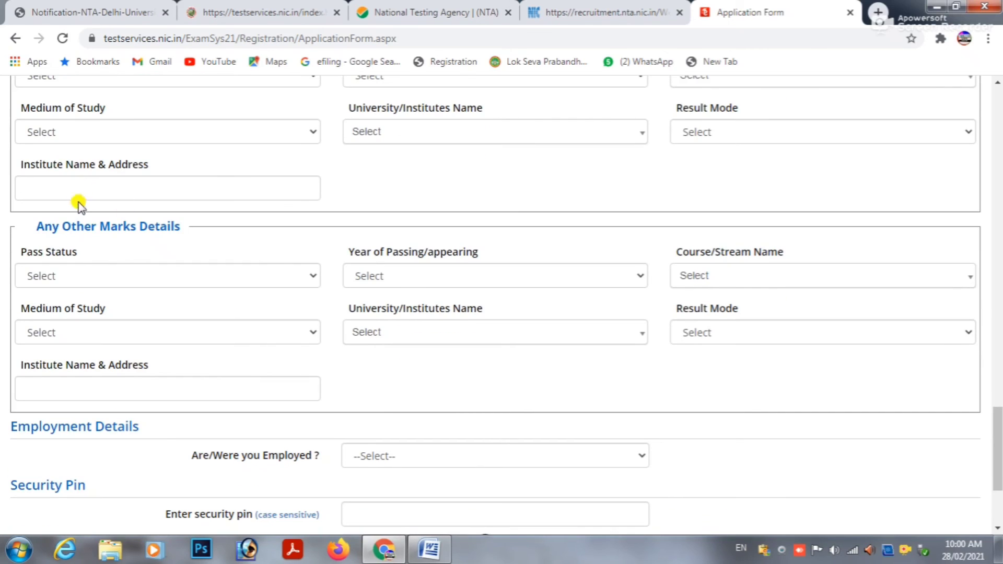
left_click_drag(42, 230, 202, 242)
scroll(224, 290, "down", 3)
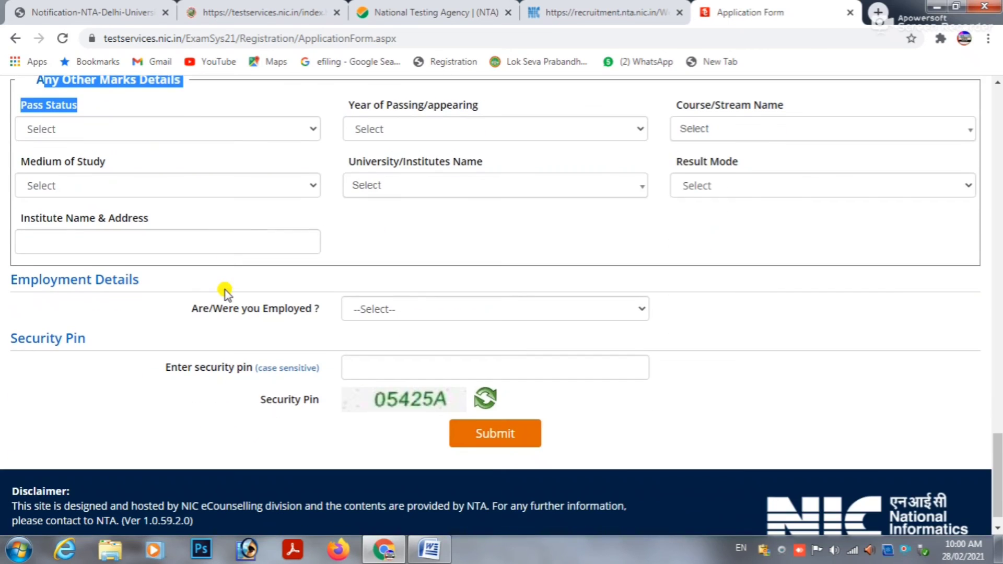
left_click(379, 308)
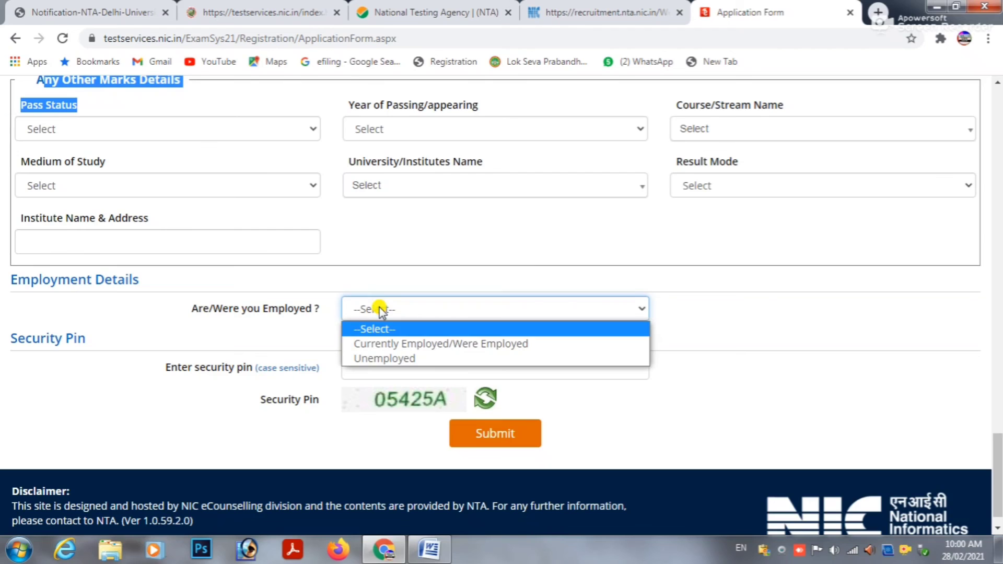
left_click(384, 359)
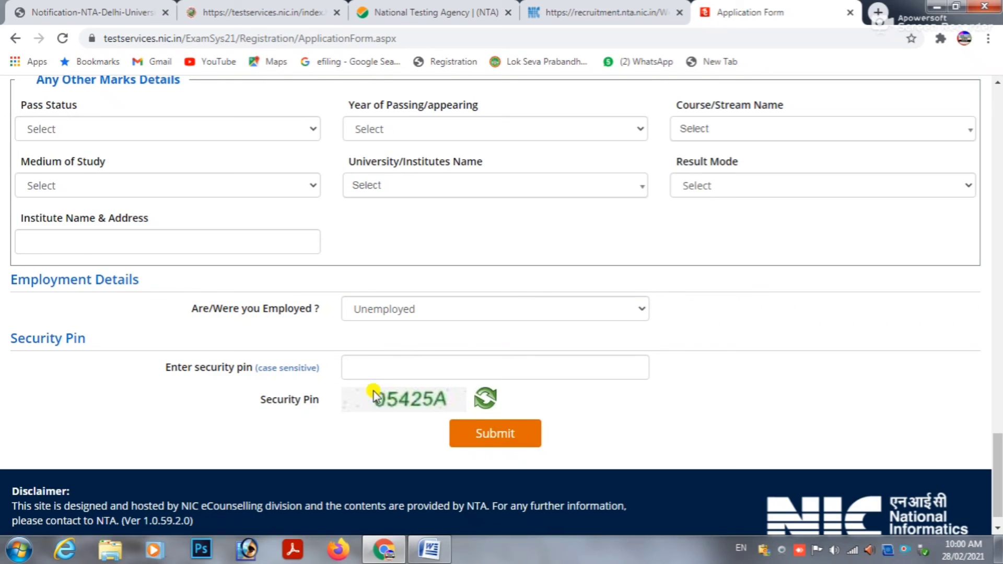
right_click(903, 558)
left_click(766, 412)
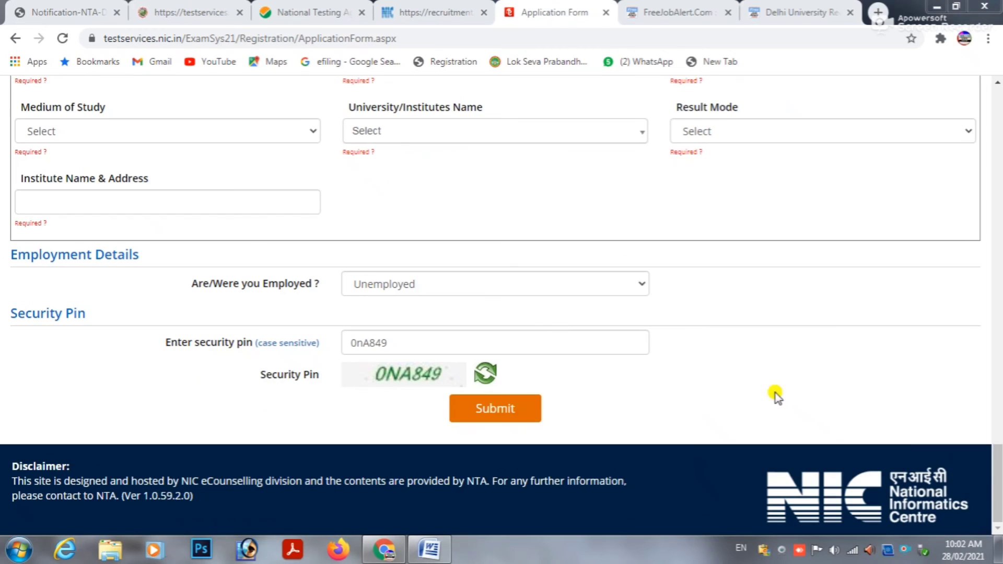
Try to submit the application form.
left_click(467, 409)
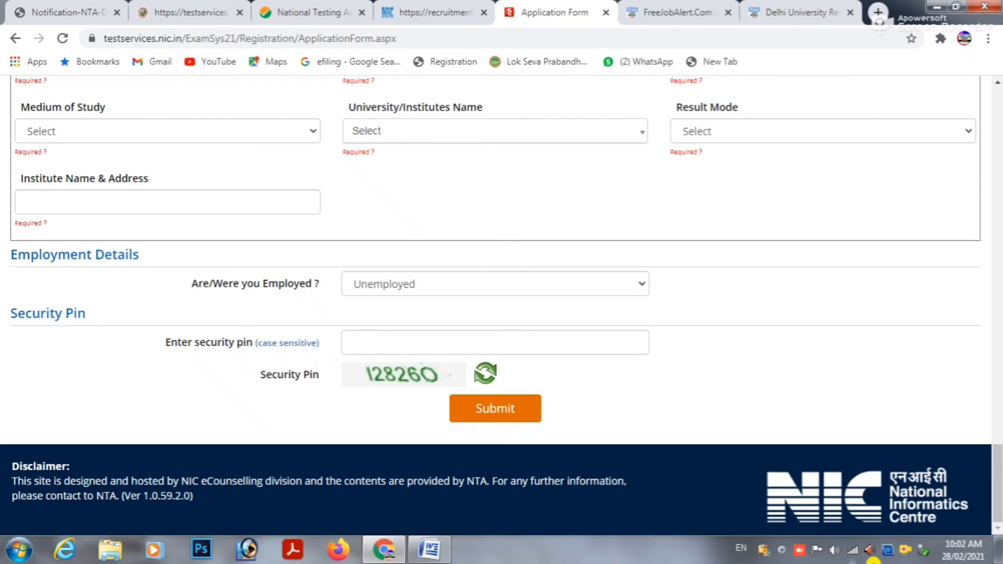
right_click(901, 558)
left_click(716, 405)
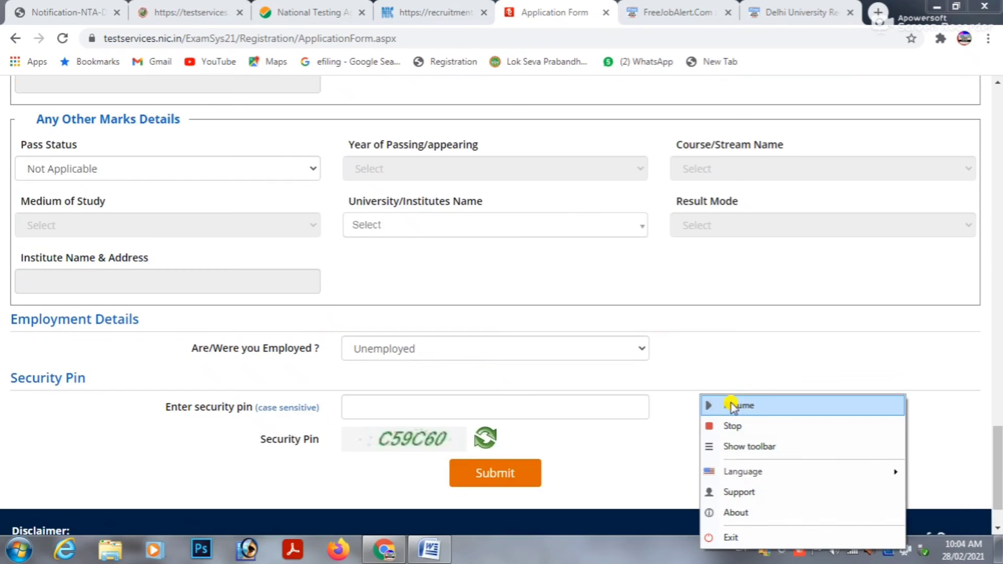
left_click(716, 404)
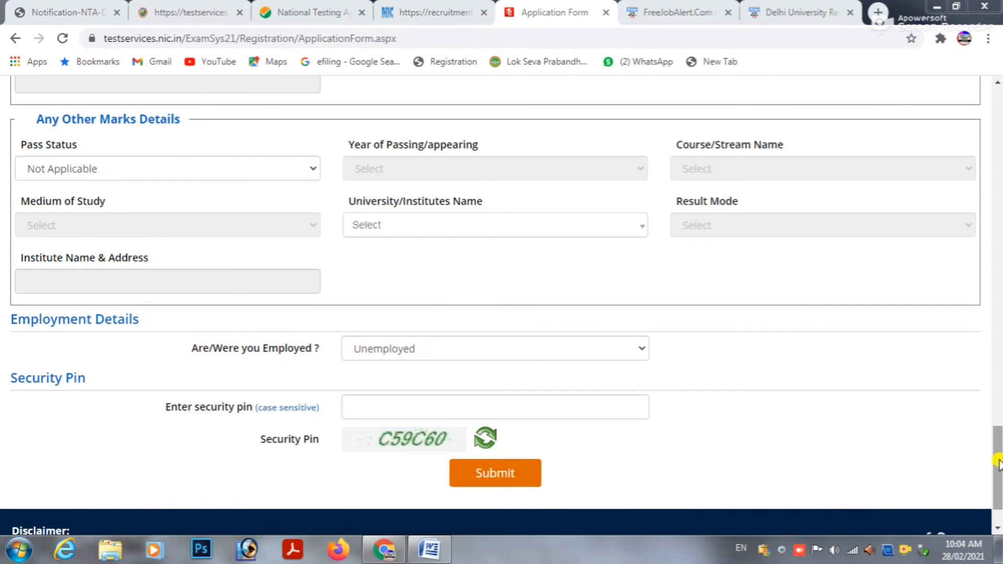
Enter the displayed security pin, submit the form for review and dismiss the review notice.
scroll(998, 462, "up", 1)
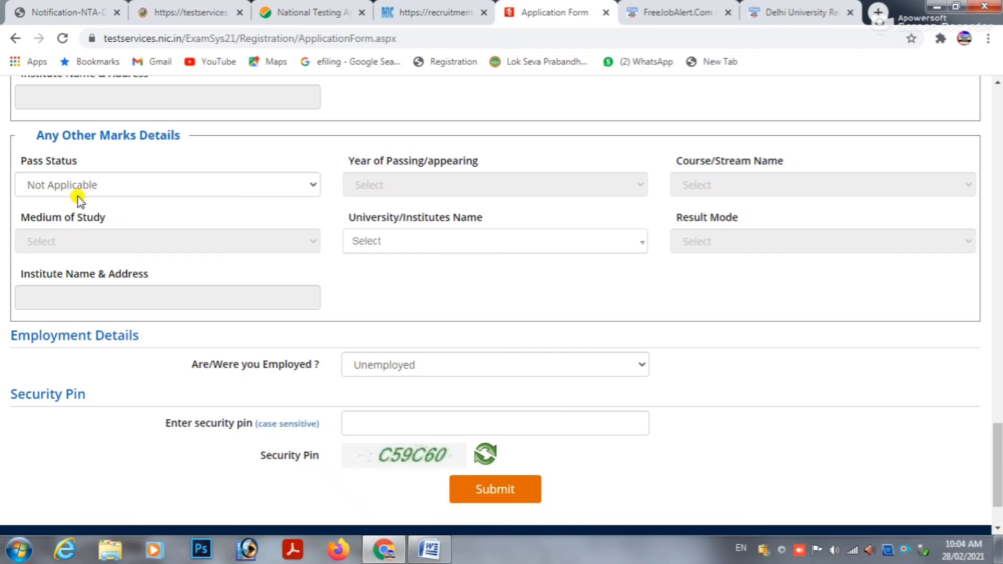
left_click(404, 423)
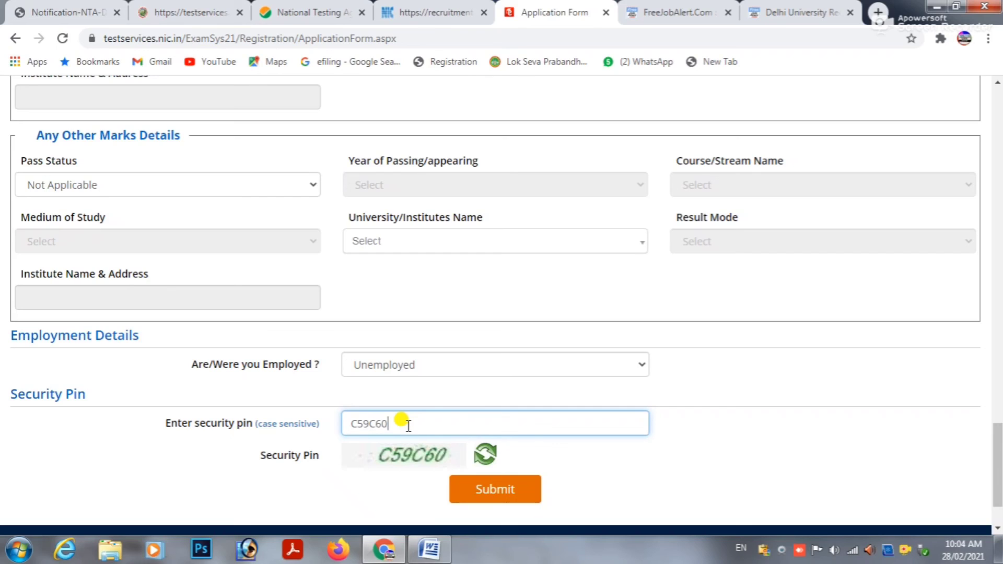
left_click(485, 492)
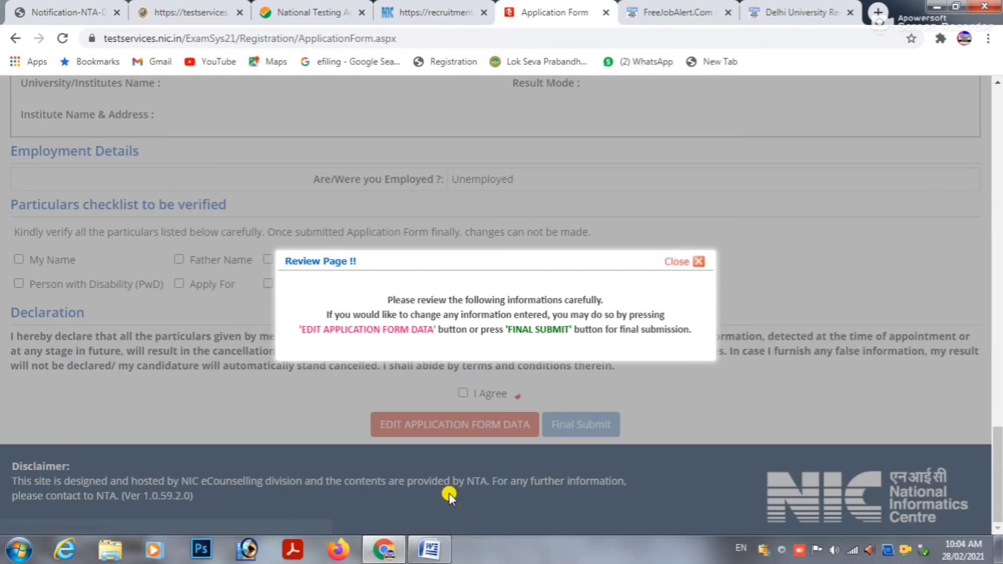
left_click(700, 262)
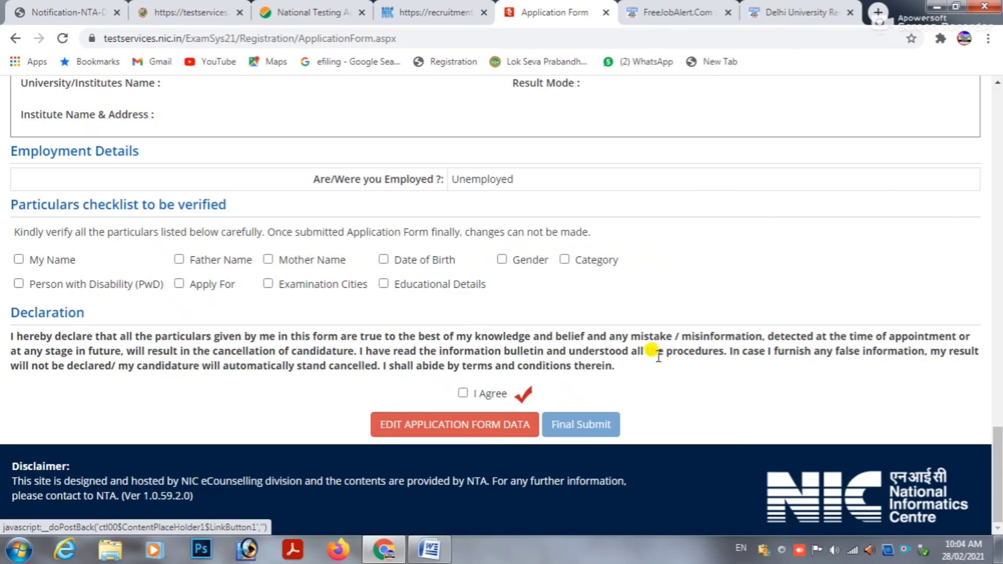
Mark all particulars in the verification checklist, from My Name to Educational Details, and agree to the declaration.
scroll(472, 426, "up", 2)
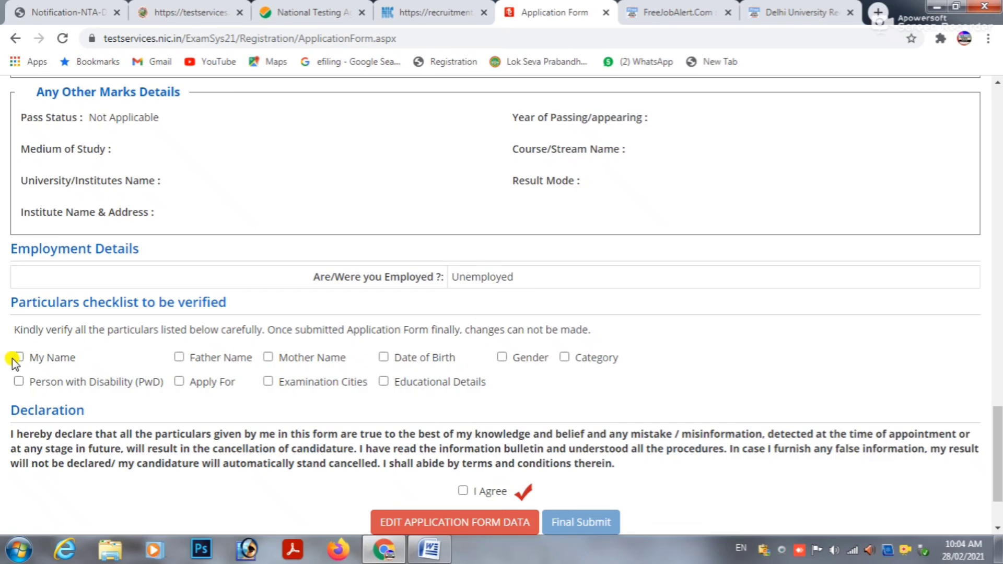
left_click(266, 358)
left_click(384, 358)
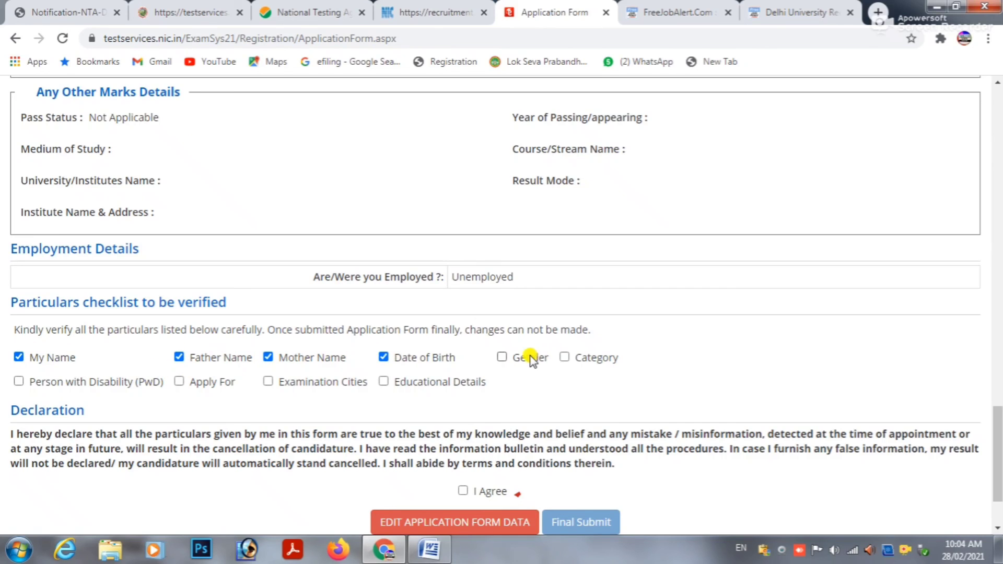
left_click(503, 357)
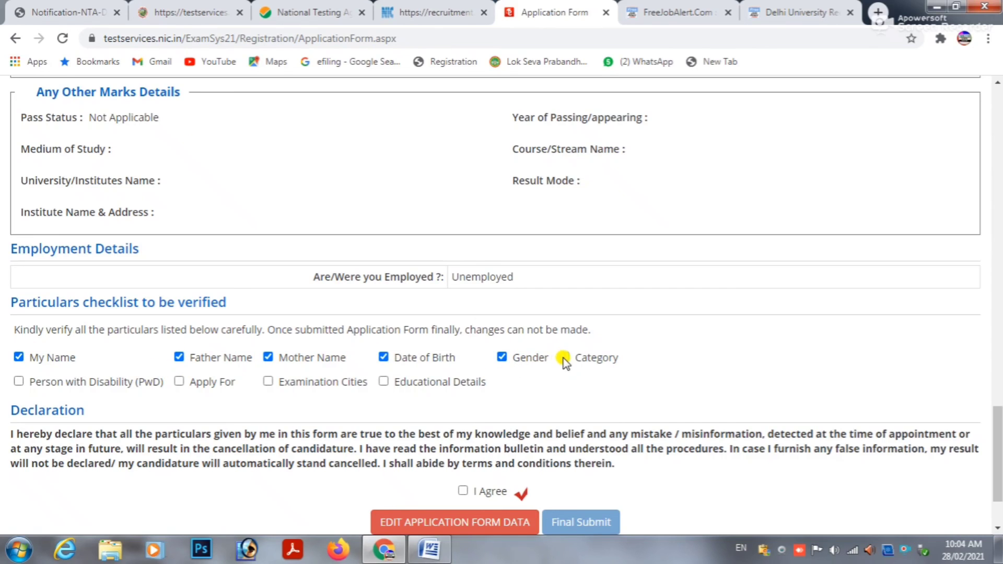
left_click(19, 382)
left_click(267, 382)
left_click(463, 491)
Make the final submission of the application form and confirm it.
left_click(574, 523)
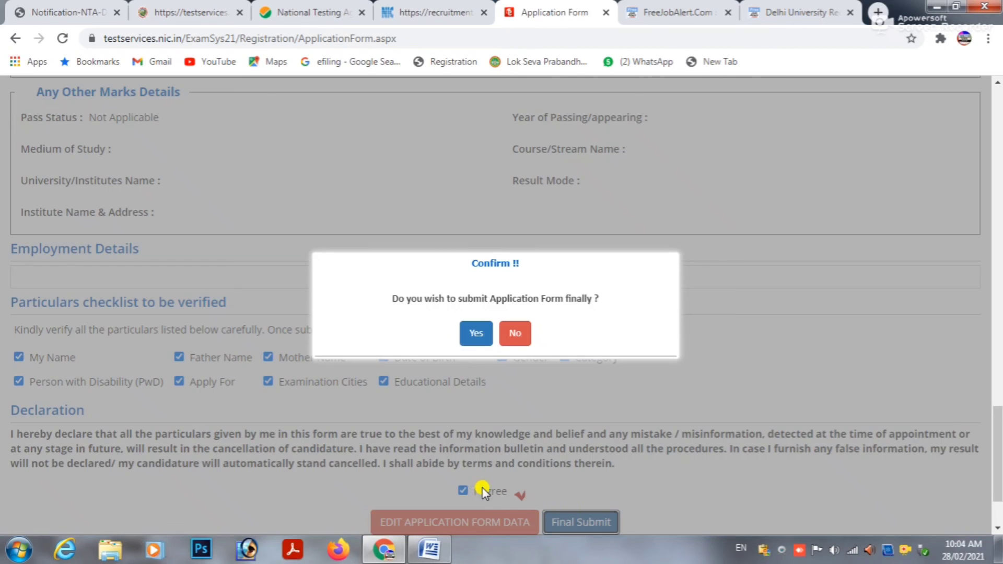
left_click(473, 335)
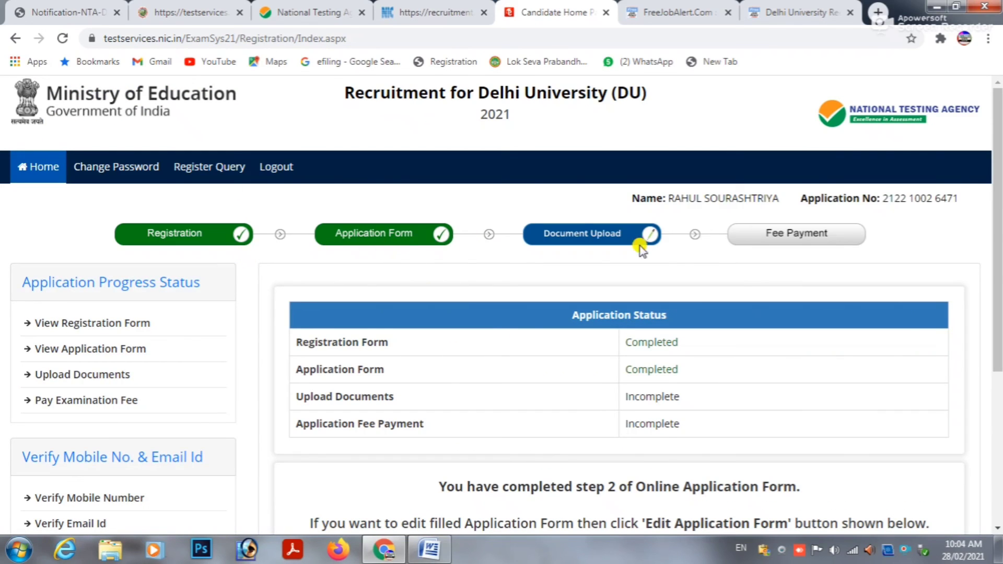
Proceed from the application status page to the image upload for step 3.
scroll(549, 246, "down", 2)
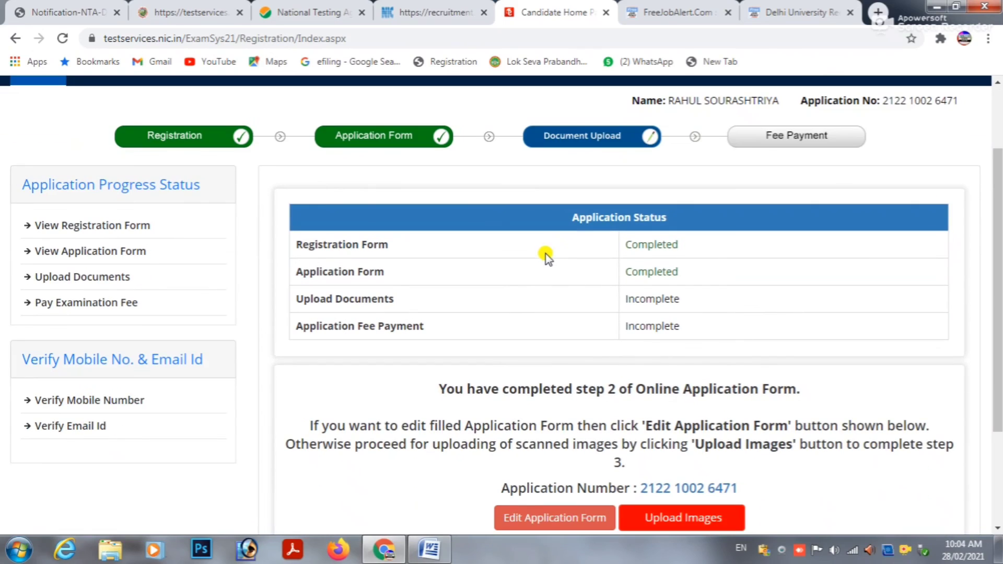
scroll(544, 253, "down", 2)
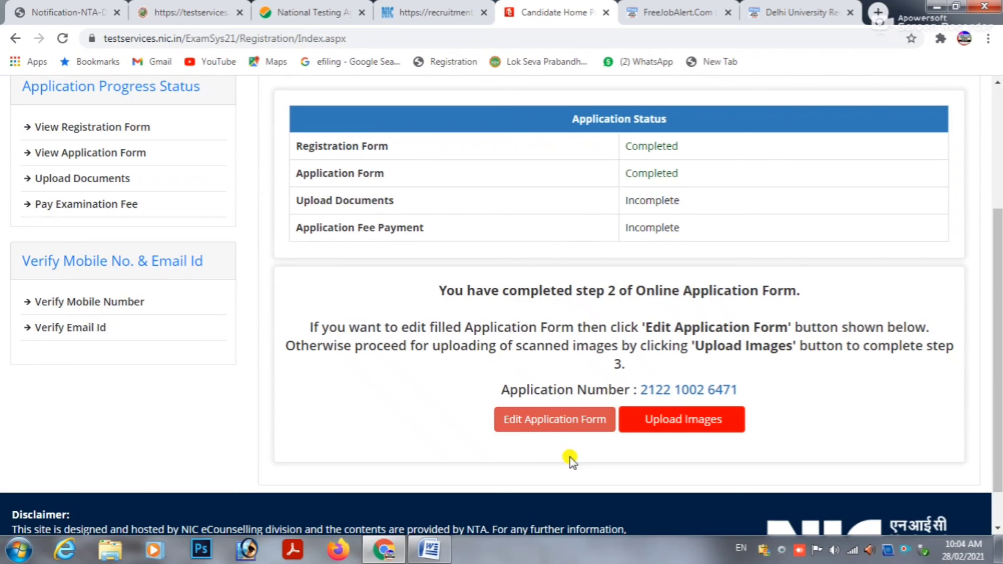
left_click(695, 420)
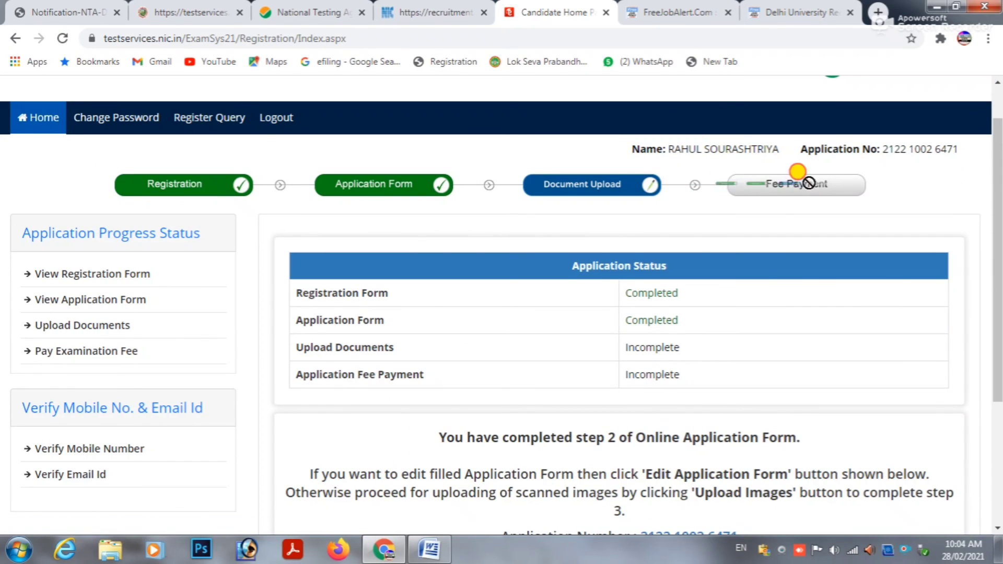
scroll(810, 186, "down", 1)
scroll(810, 186, "down", 2)
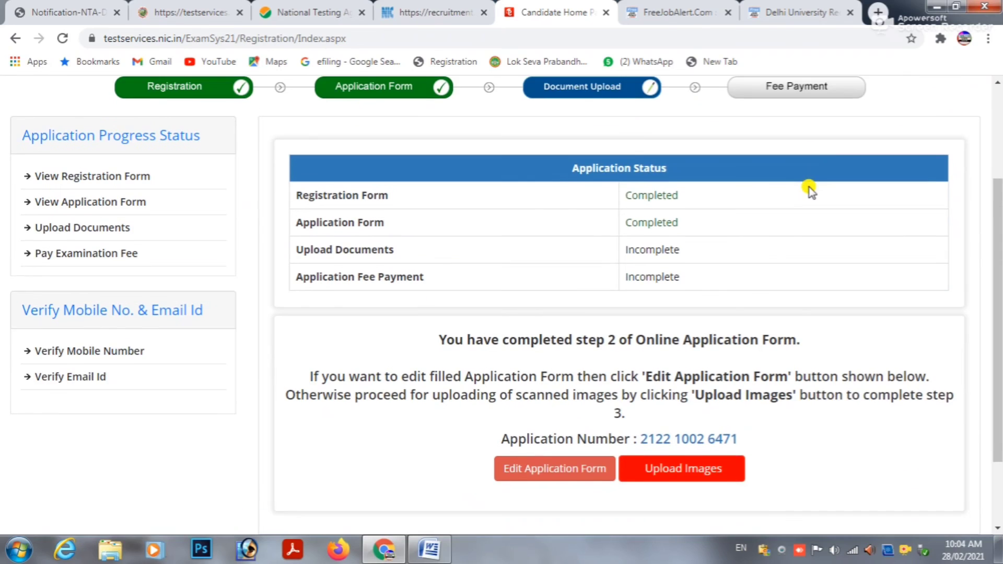
left_click(683, 418)
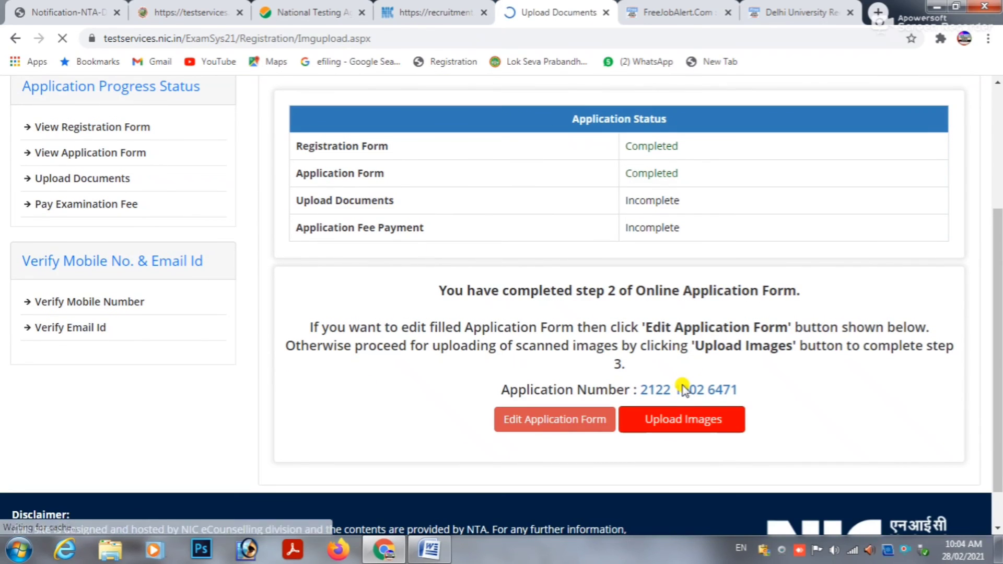
Examine which documents are required for upload, from the photograph and signature to the category, date of birth and Xth certificates.
scroll(426, 328, "down", 1)
scroll(99, 285, "down", 2)
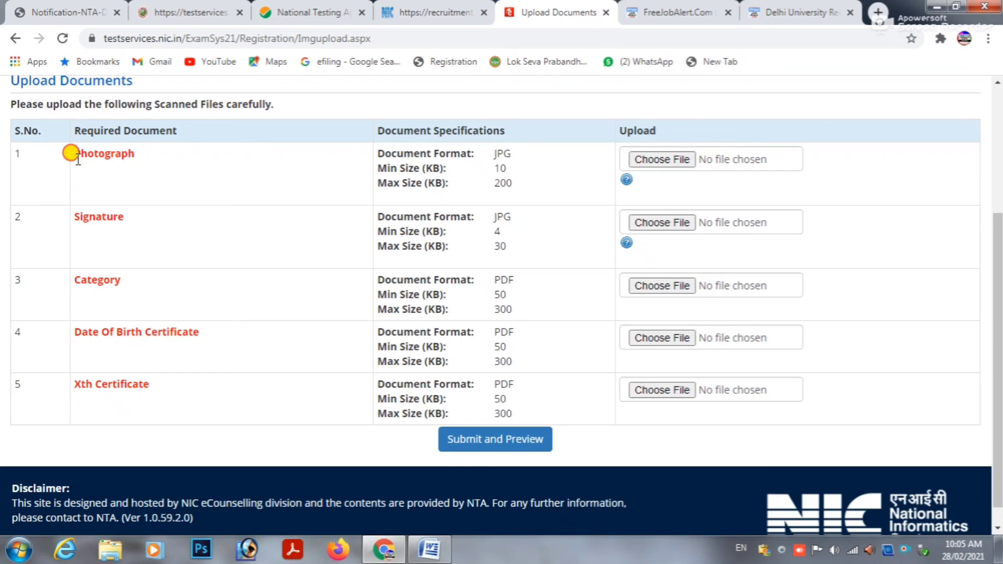
left_click_drag(69, 155, 161, 154)
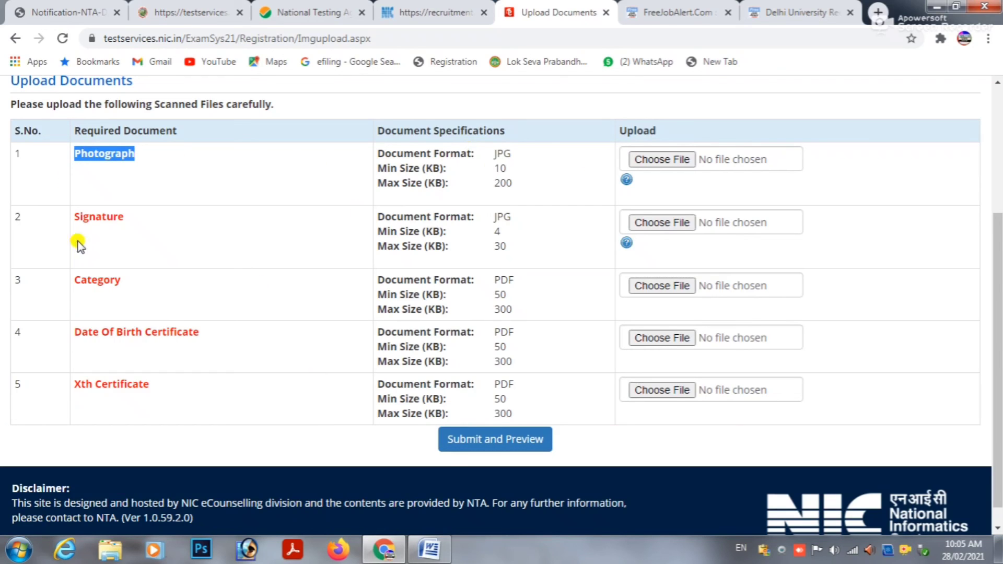
left_click_drag(71, 213, 201, 226)
left_click(70, 280)
left_click_drag(71, 281, 157, 281)
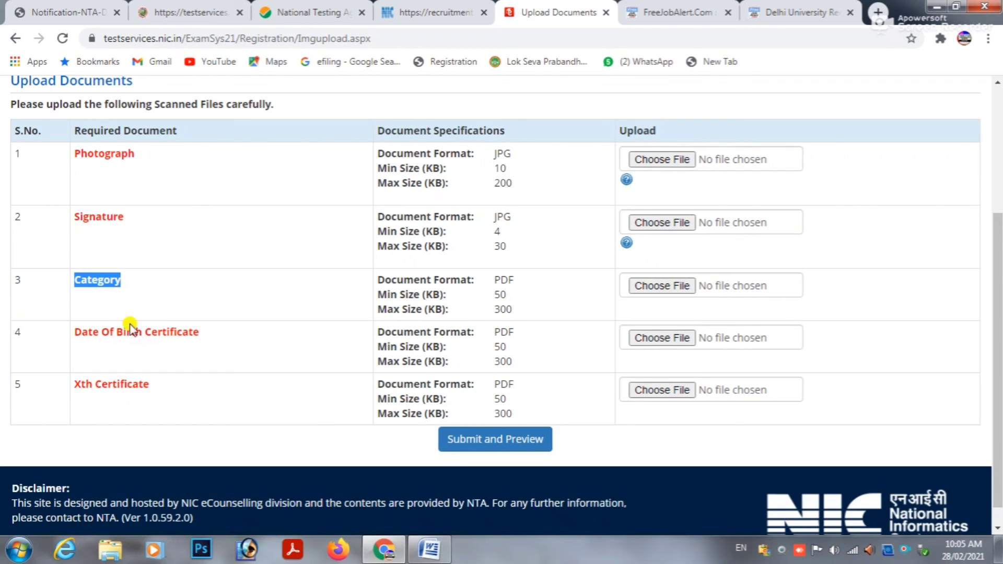
left_click_drag(75, 332, 201, 335)
left_click_drag(73, 385, 175, 390)
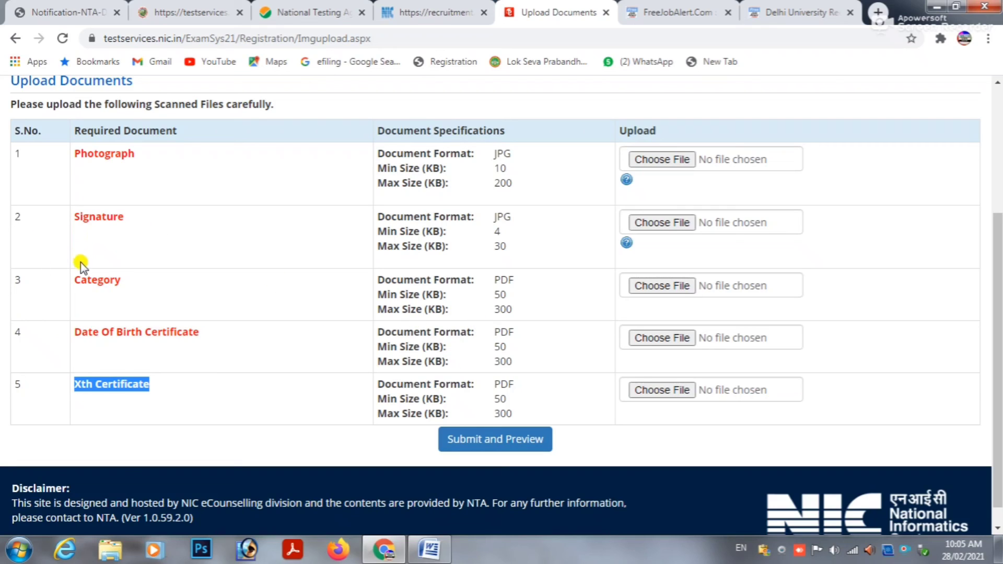
left_click_drag(77, 280, 124, 297)
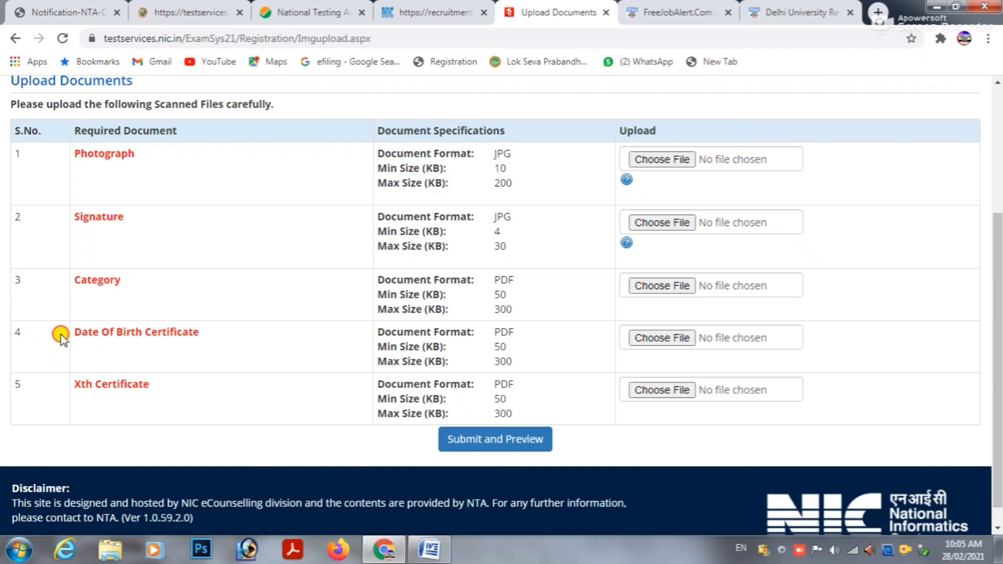
left_click_drag(60, 336, 99, 375)
left_click(97, 378)
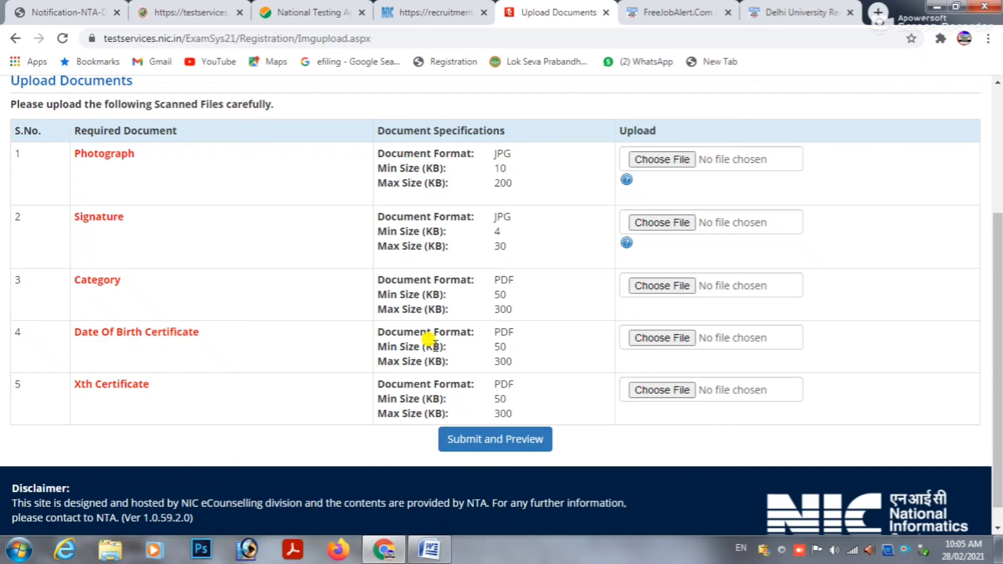
Examine the required file formats for the certificates, the photograph and the signature.
left_click_drag(494, 283, 522, 285)
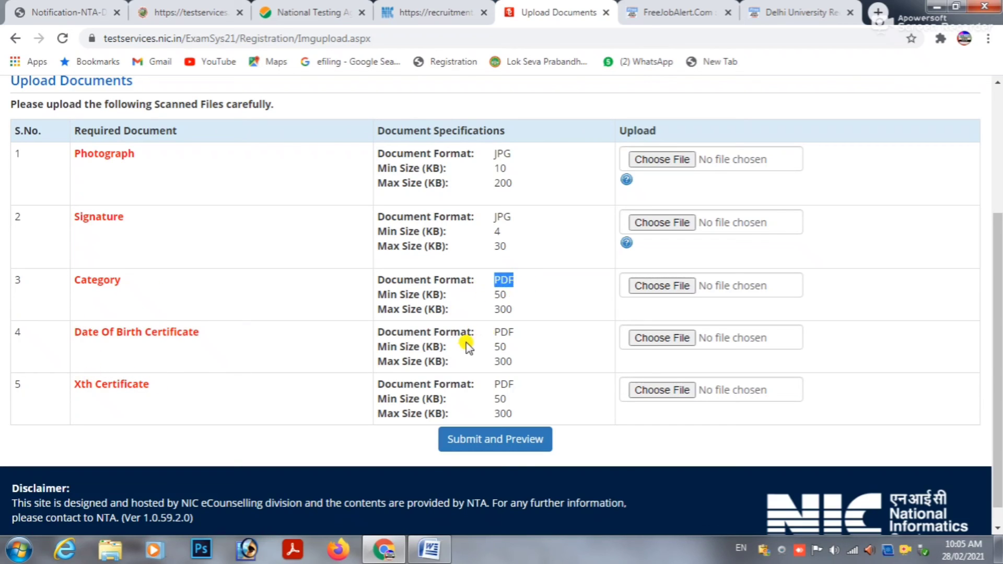
left_click_drag(489, 323, 528, 383)
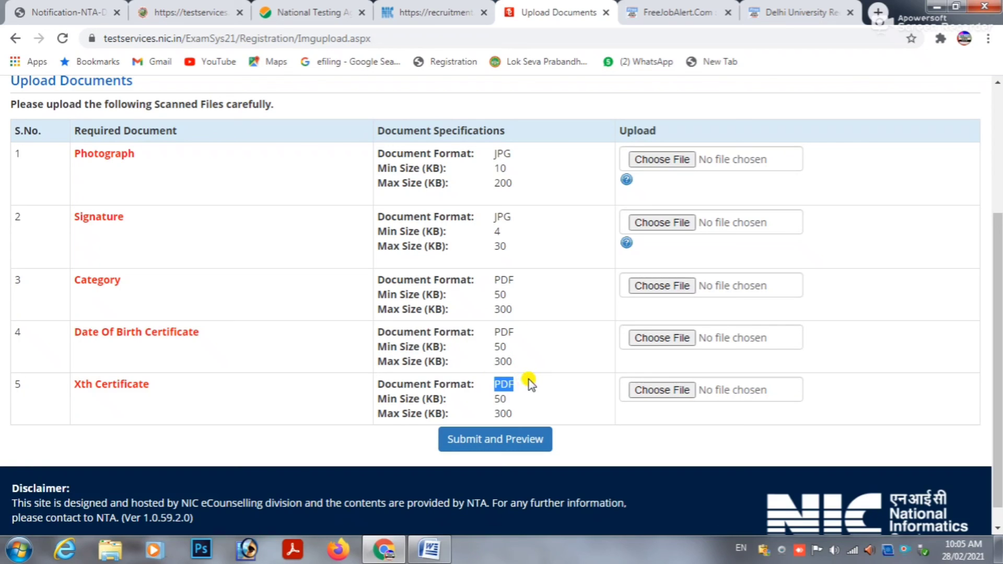
left_click_drag(72, 154, 136, 155)
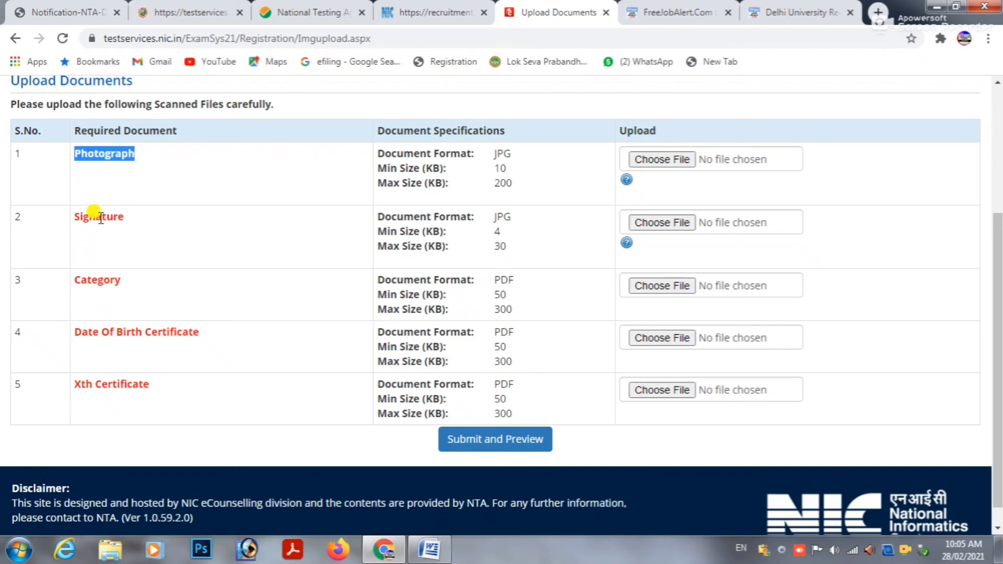
left_click_drag(73, 218, 238, 217)
left_click_drag(483, 157, 513, 155)
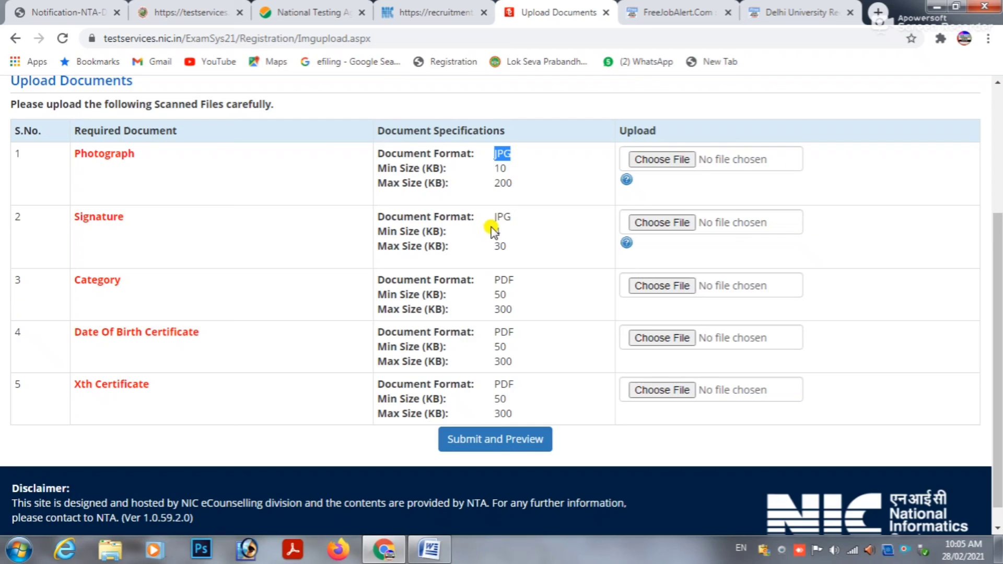
left_click_drag(496, 217, 512, 217)
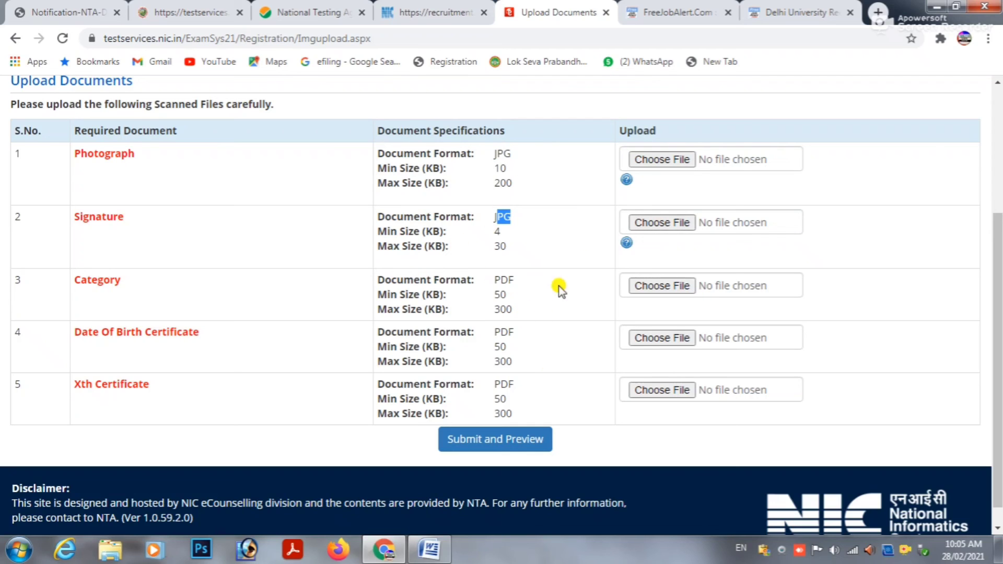
scroll(466, 350, "up", 5)
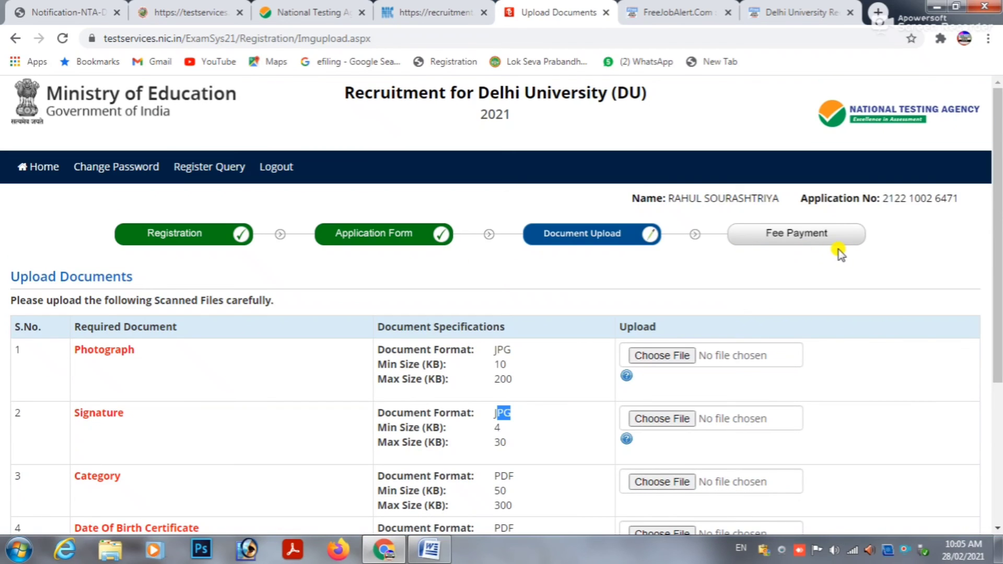